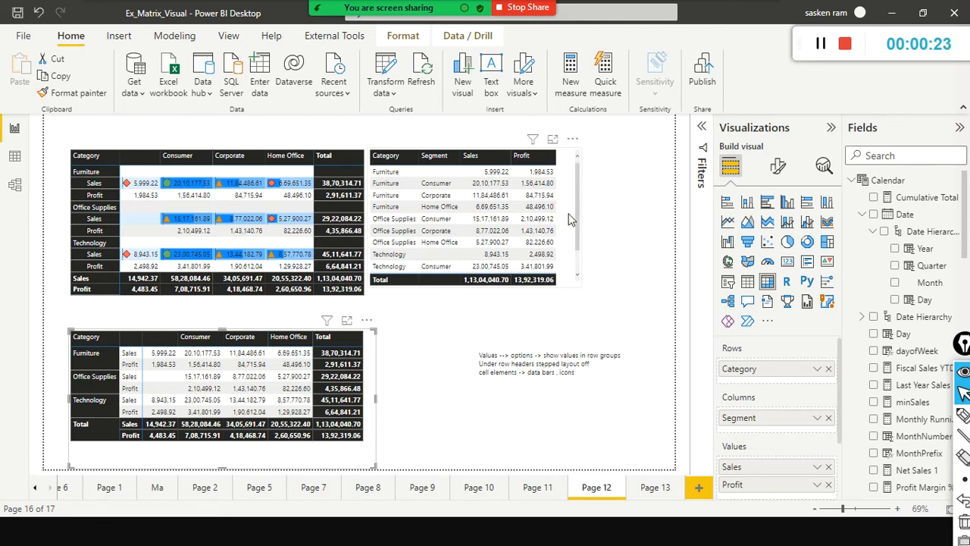
- Move the table visual listing Category, Segment, Sales and Profit slightly to the right, away from the upper matrix
drag(569, 214, 601, 219)
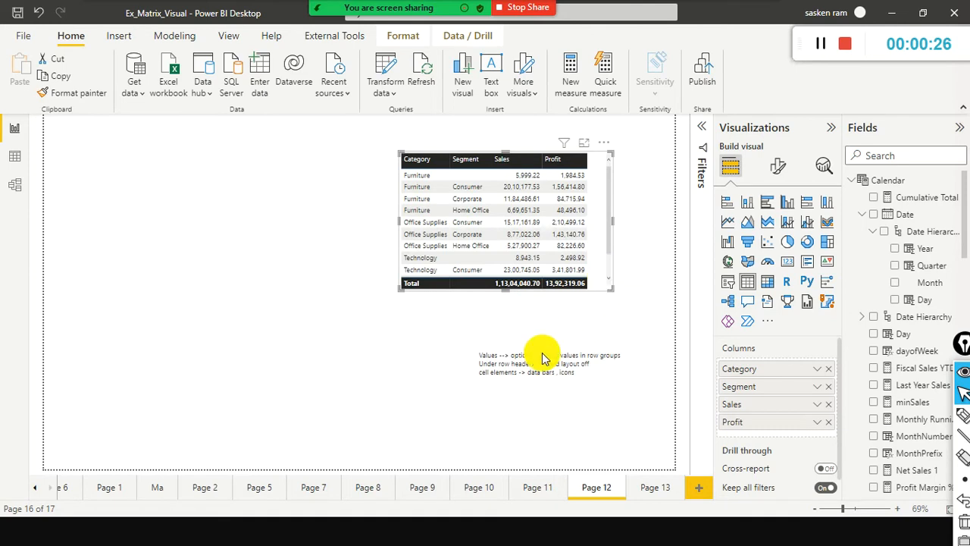
- Look through report Pages 11, 10, 9 and 8, and return to Page 12
click(530, 485)
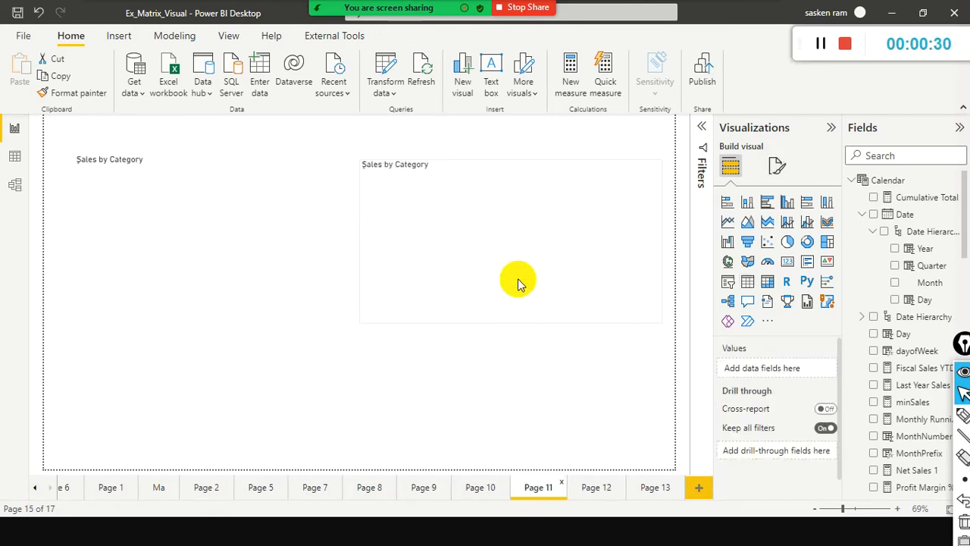
click(475, 491)
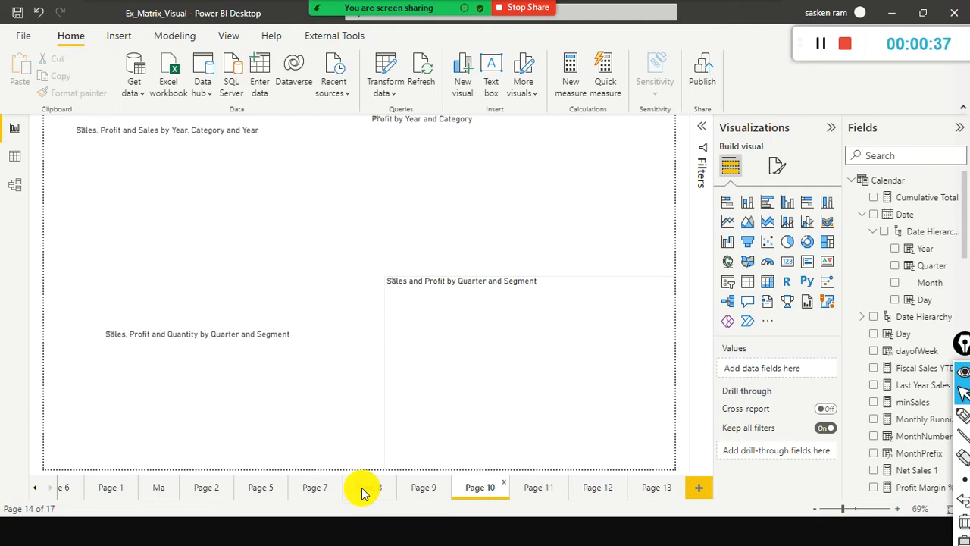
click(421, 491)
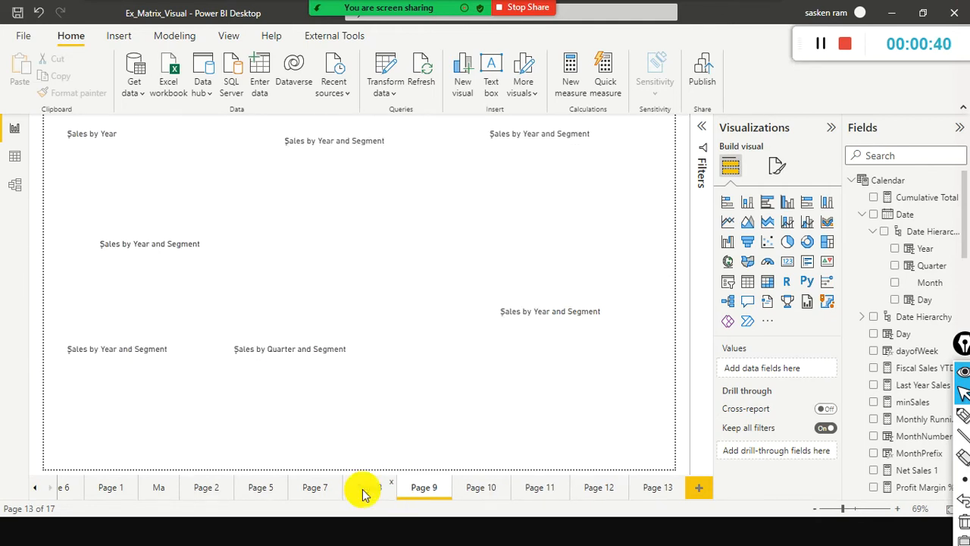
click(364, 491)
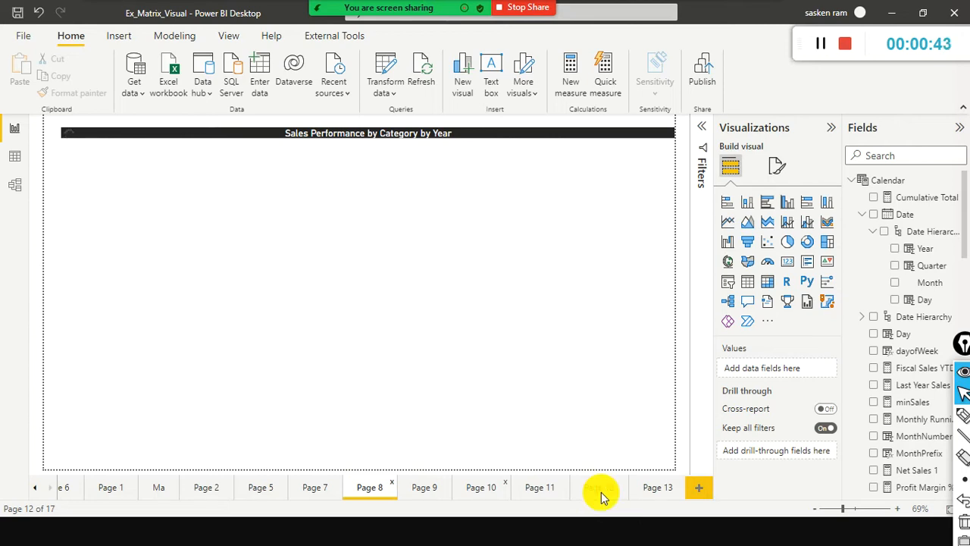
click(653, 488)
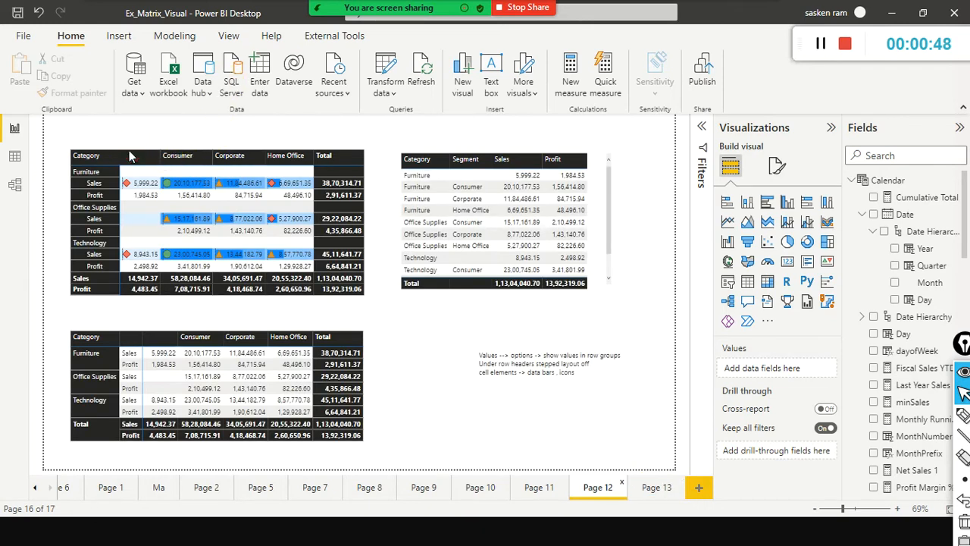
- Select the upper matrix with data bars and examine its Values formatting settings
click(146, 289)
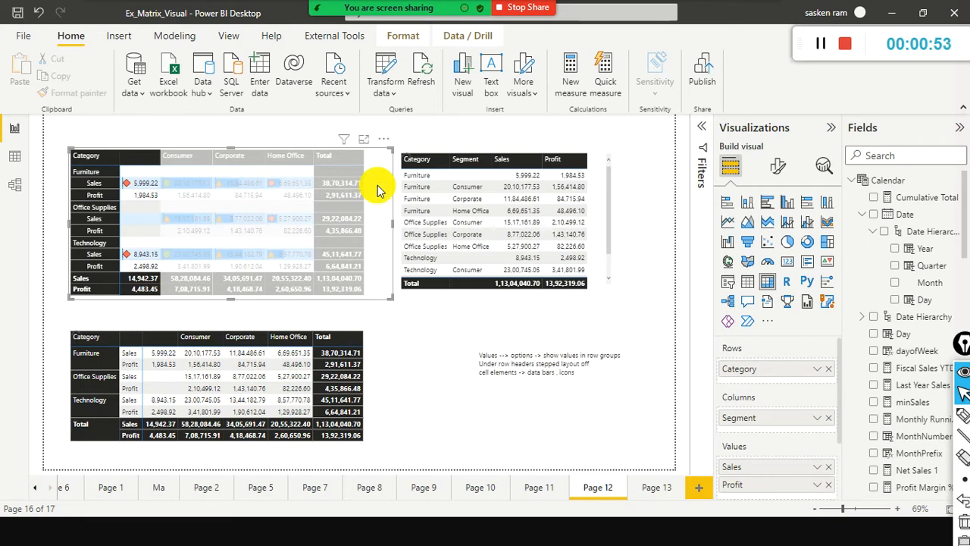
click(786, 172)
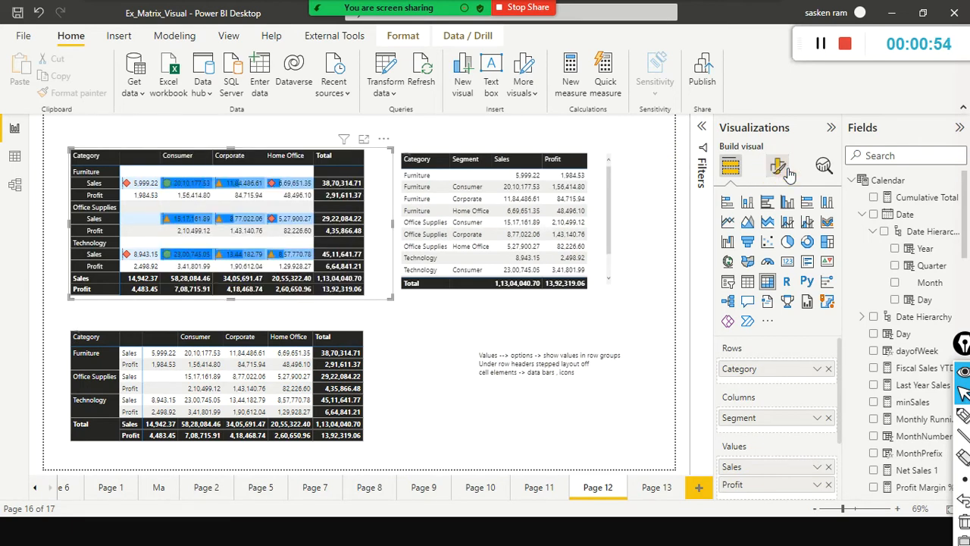
click(779, 172)
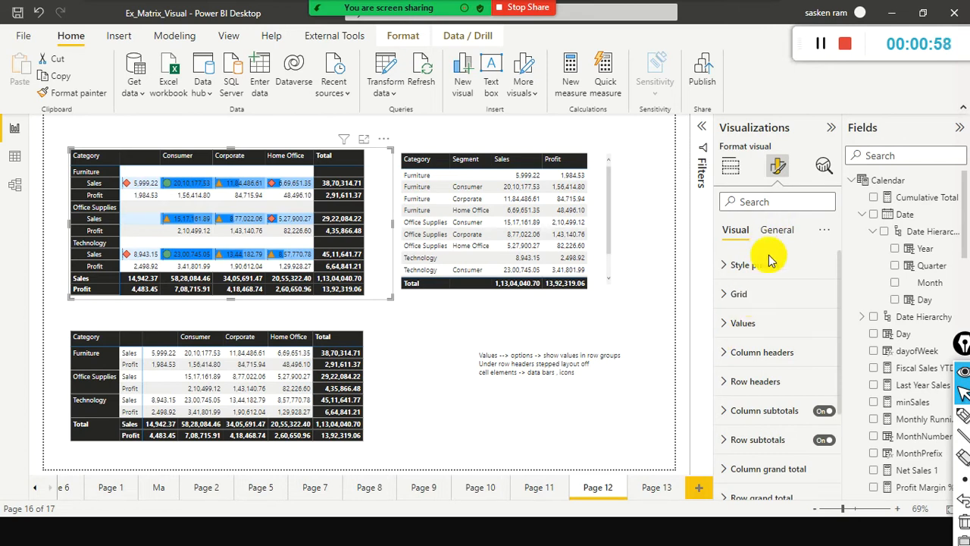
mouse_move(239, 6)
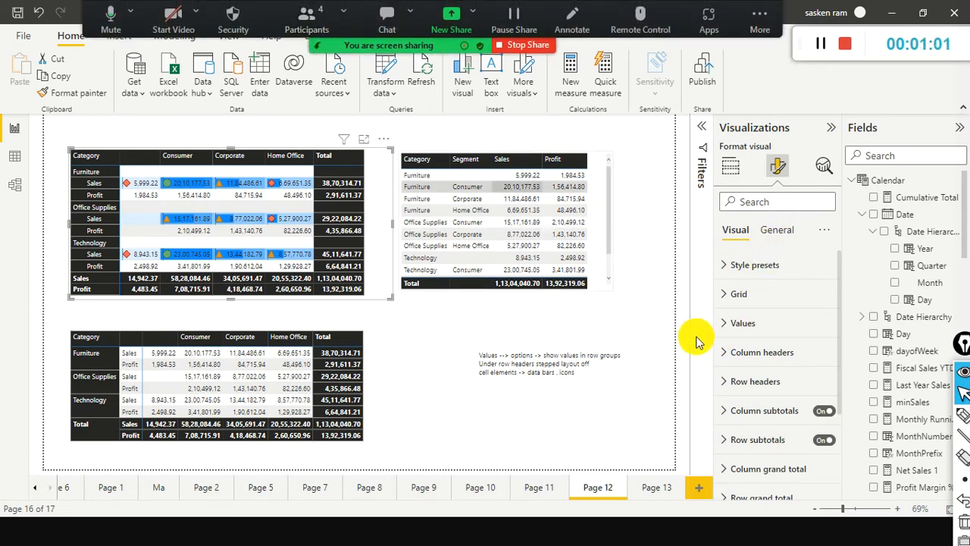
click(724, 331)
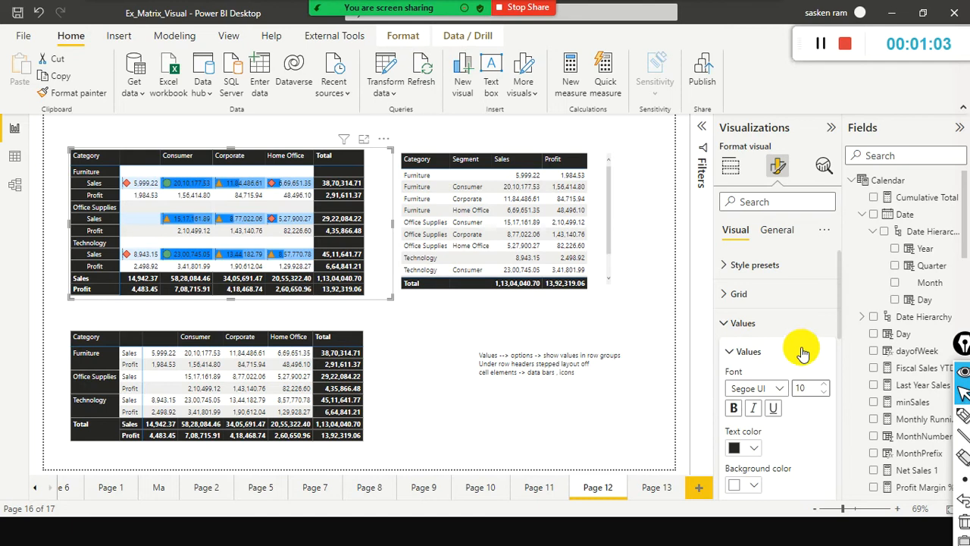
scroll(801, 348, down, 5)
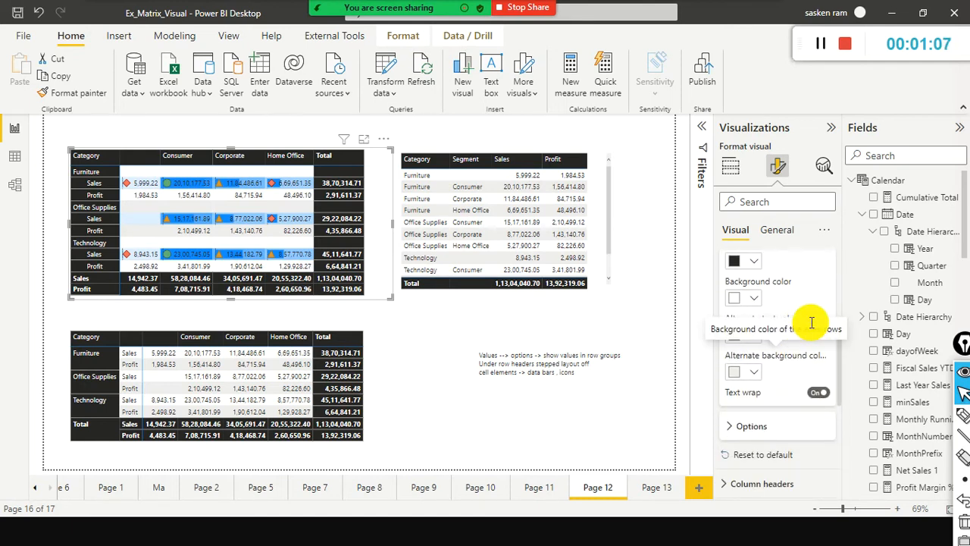
scroll(773, 341, up, 4)
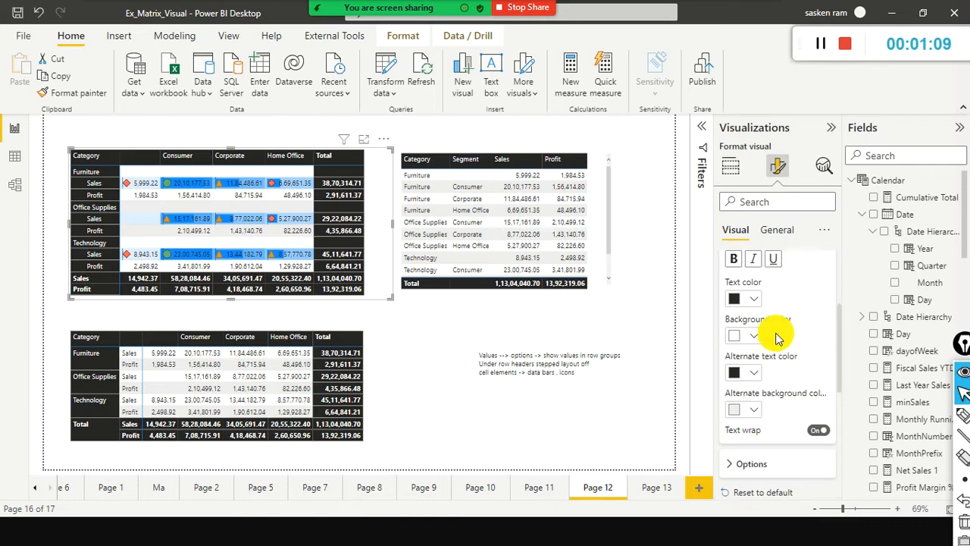
scroll(777, 338, up, 1)
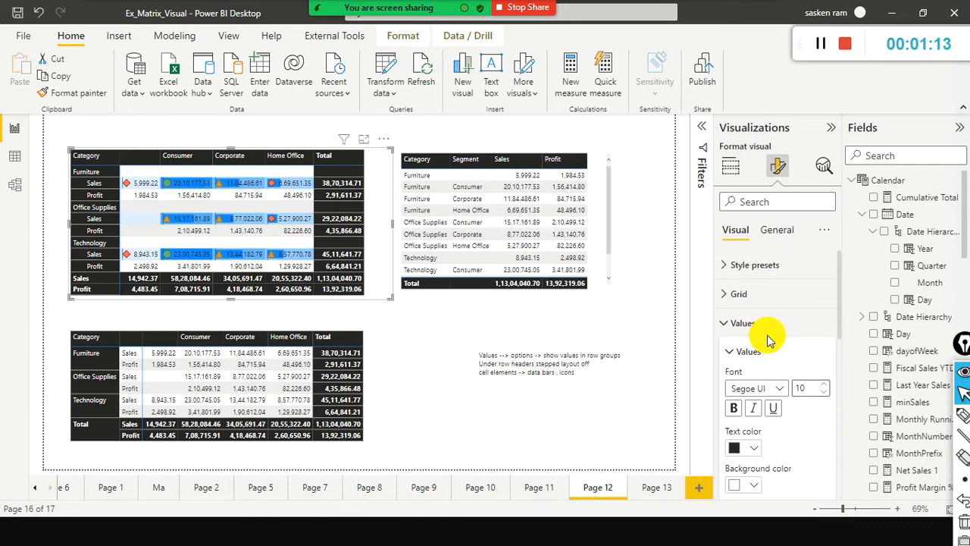
- Search the matrix's formatting settings for "row" and "values", and examine the matching Values options
click(765, 202)
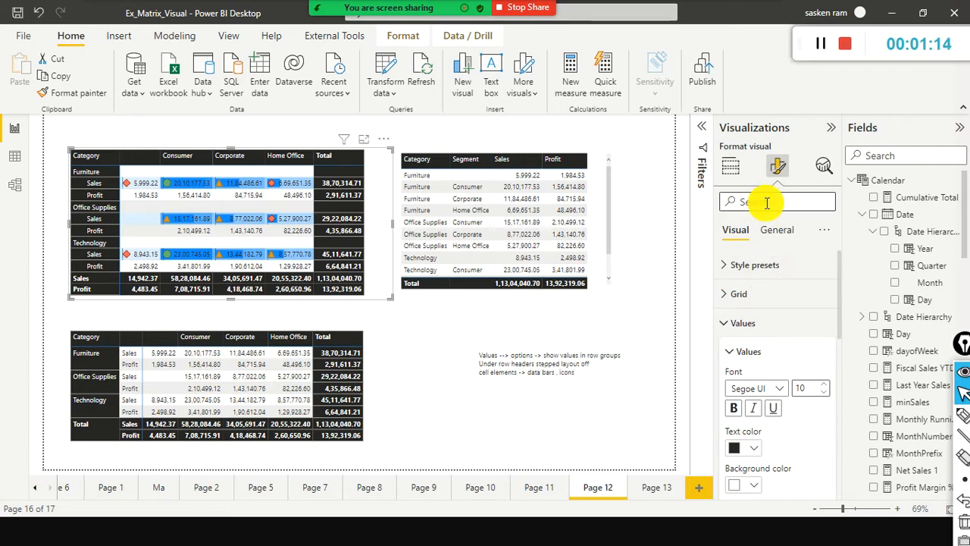
text(row group)
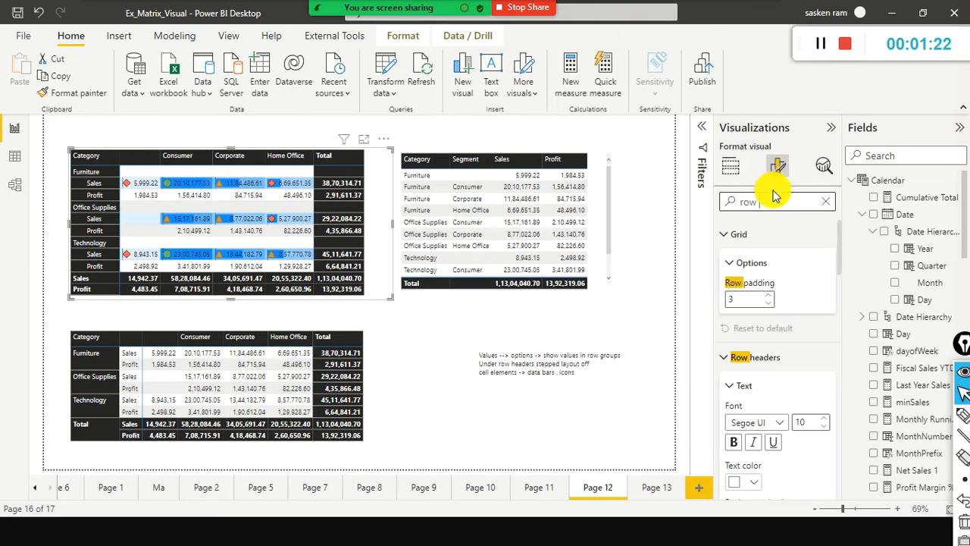
text(u)
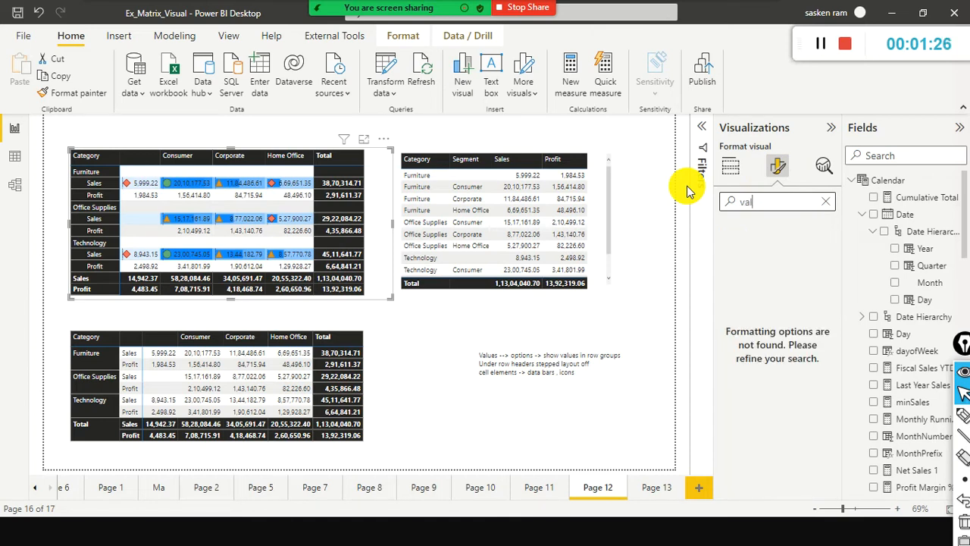
text(ues)
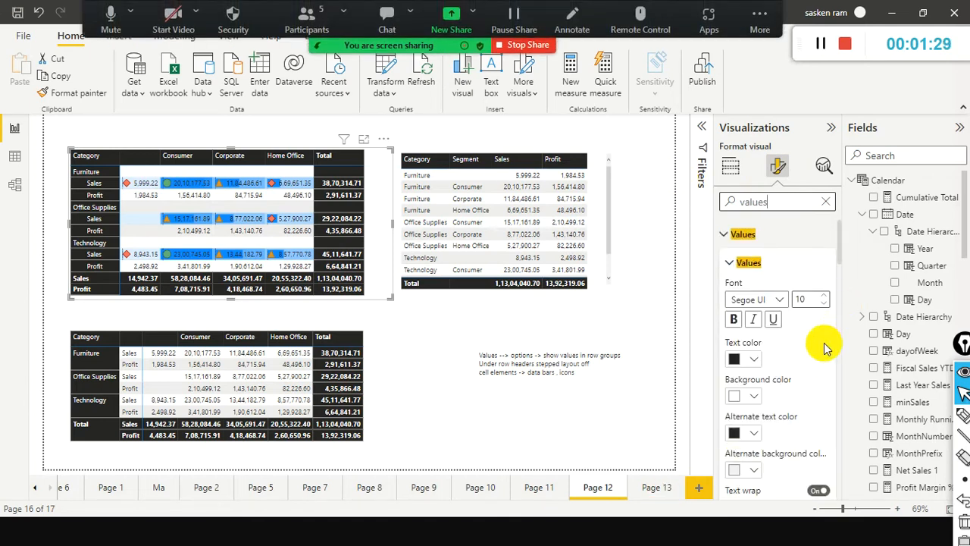
scroll(811, 352, down, 5)
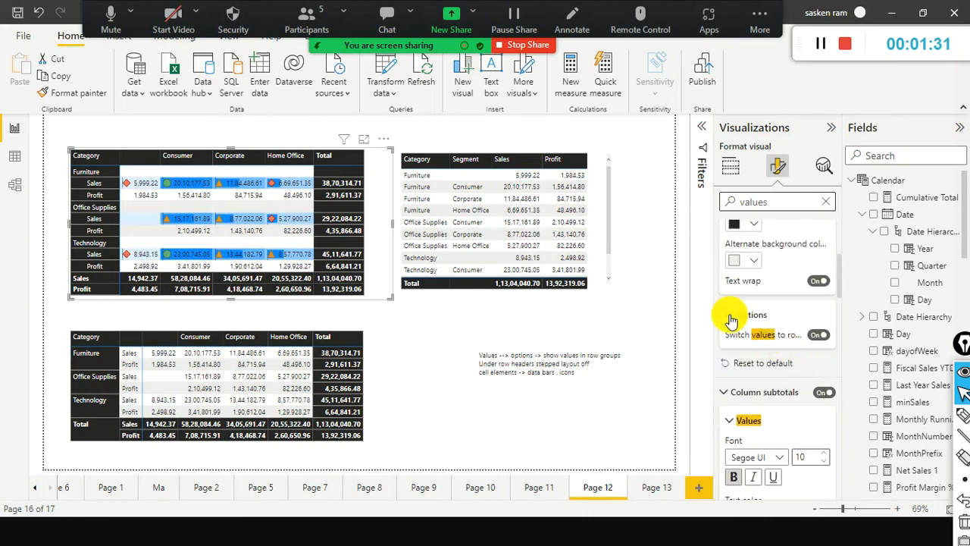
scroll(765, 311, up, 3)
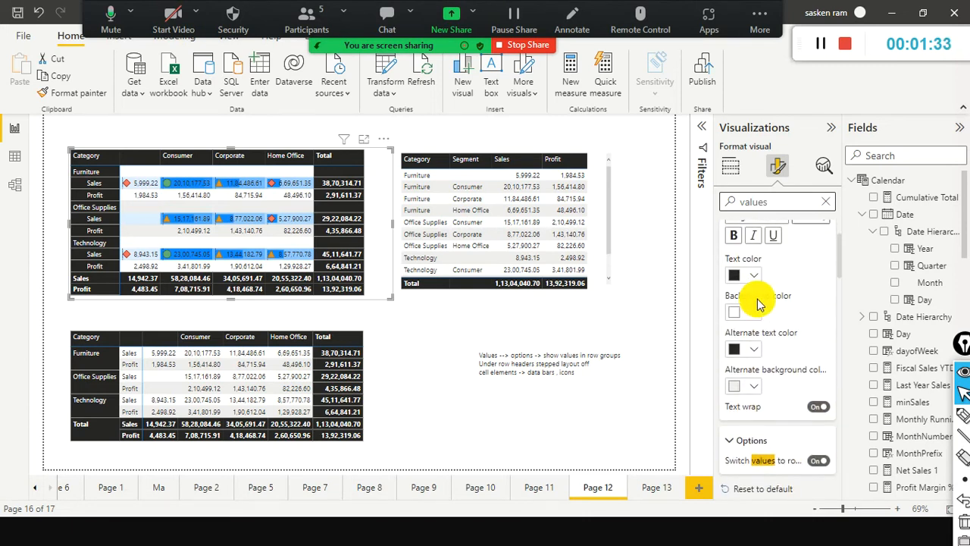
scroll(758, 307, up, 3)
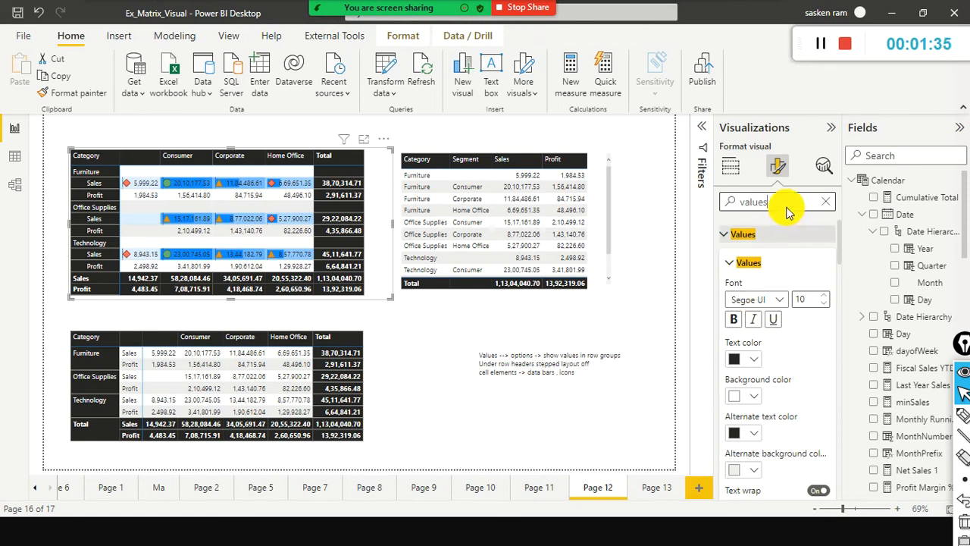
- Review which fields the upper matrix uses for its rows, columns and values
click(730, 169)
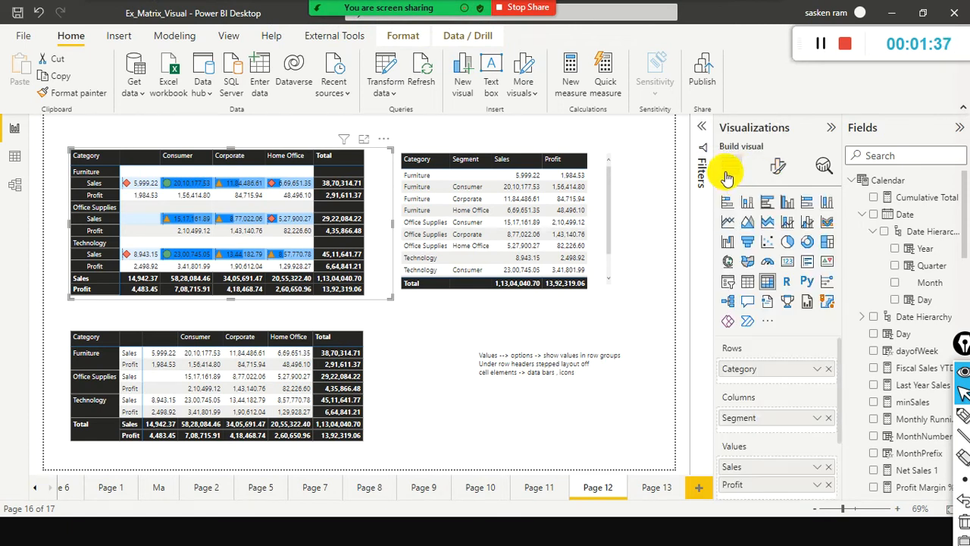
scroll(757, 371, down, 1)
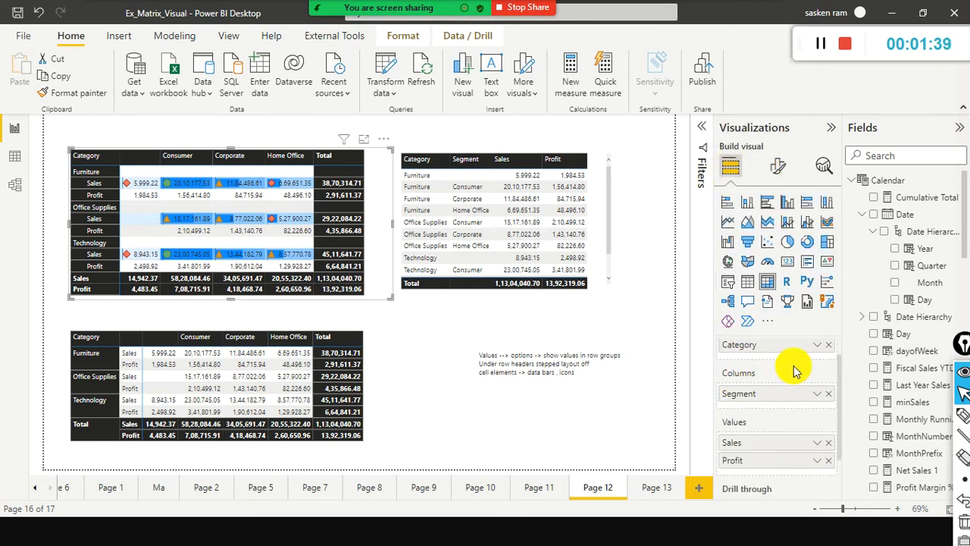
scroll(834, 362, up, 1)
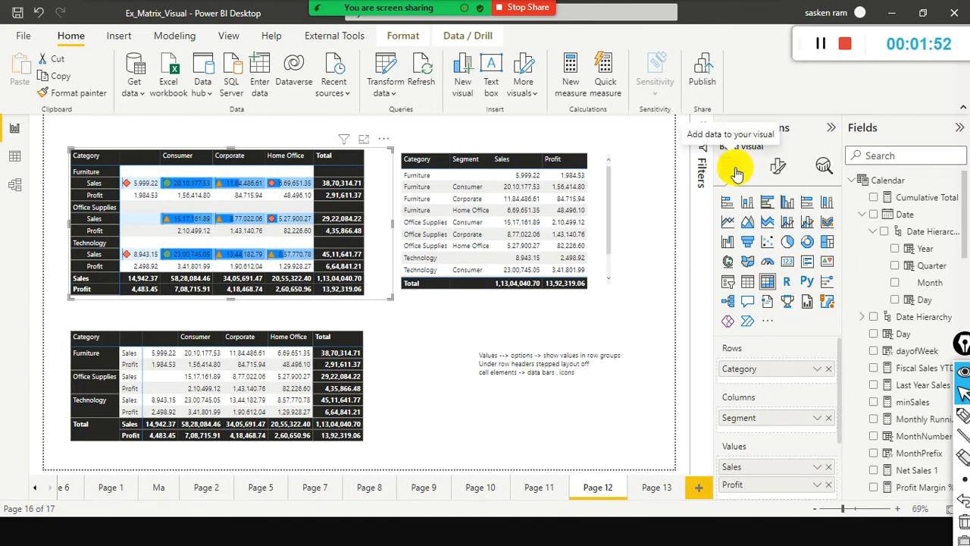
- Turn off the option that switches values to rows in the upper matrix's Values formatting
click(781, 170)
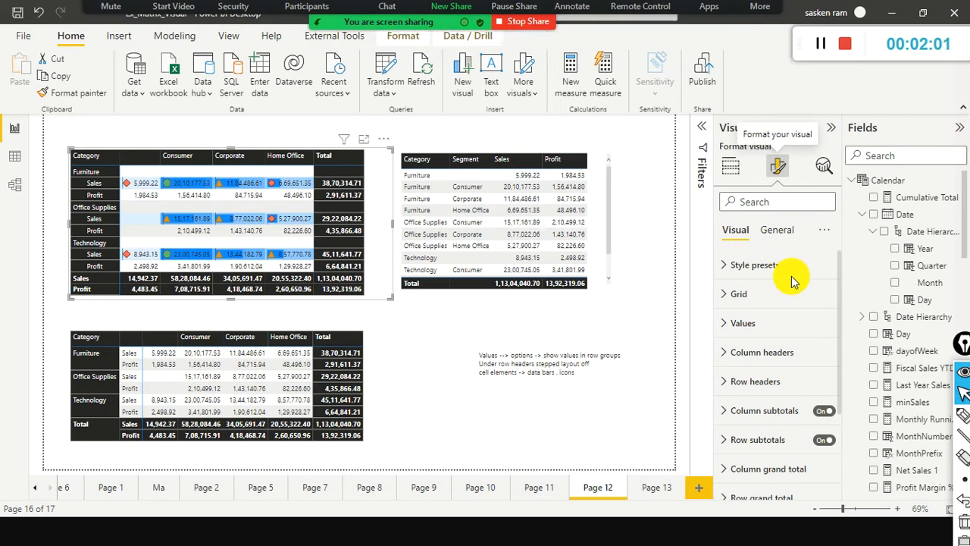
click(722, 325)
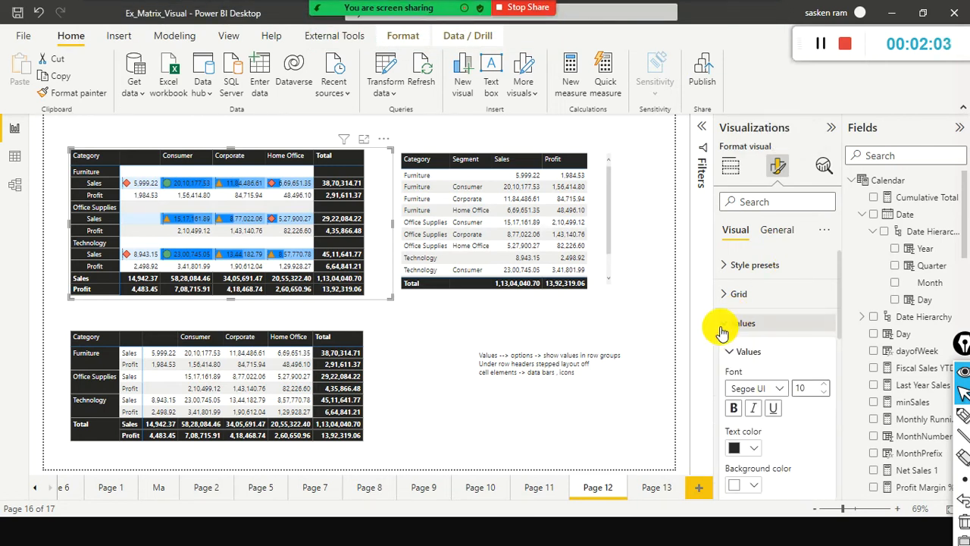
scroll(769, 314, down, 5)
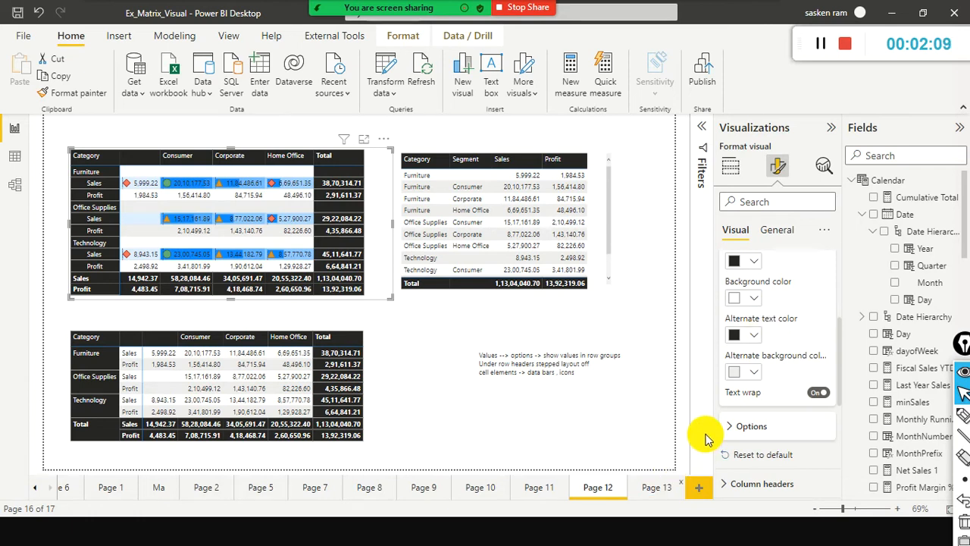
click(729, 429)
scroll(765, 401, down, 1)
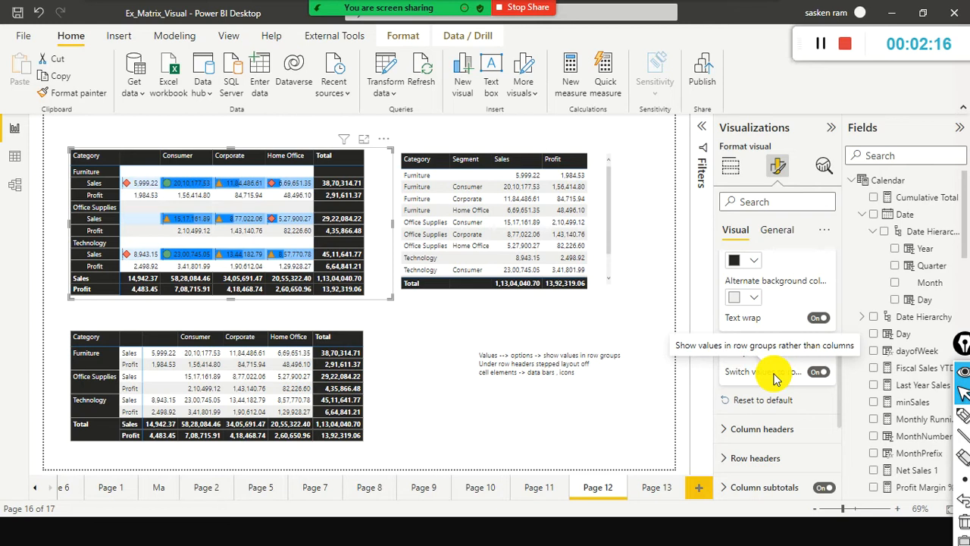
click(816, 375)
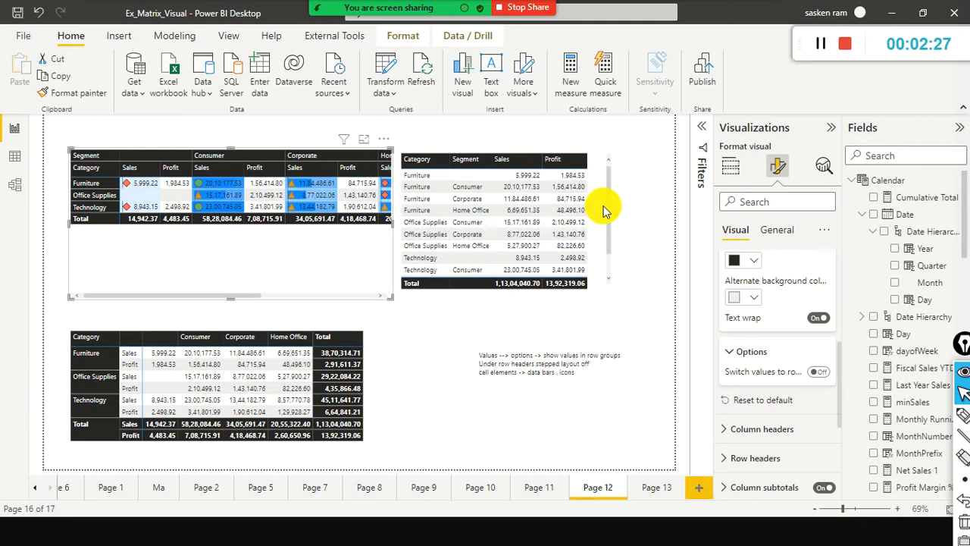
- Move the Category and Segment table down out of the way and widen the upper matrix to fit all its segment and total columns
drag(603, 212, 653, 338)
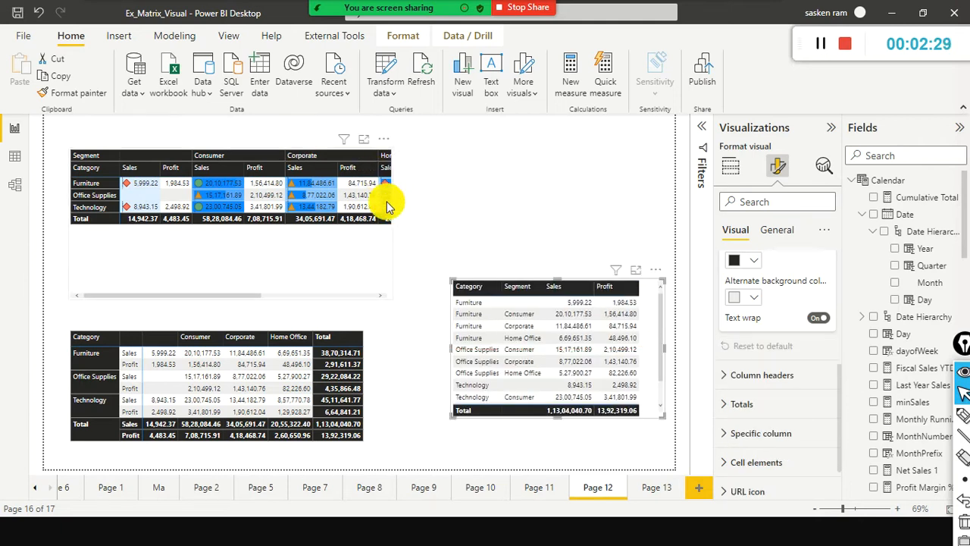
click(391, 230)
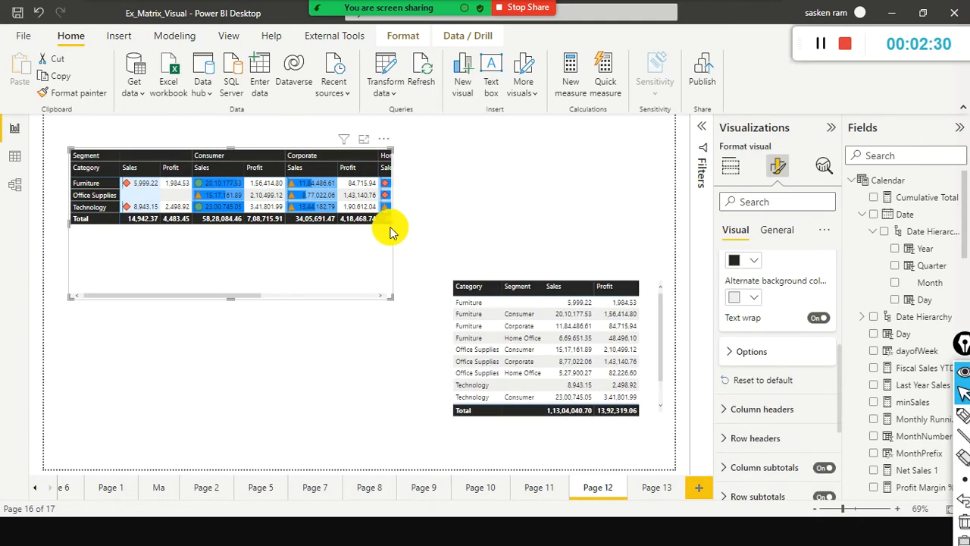
drag(393, 223, 609, 202)
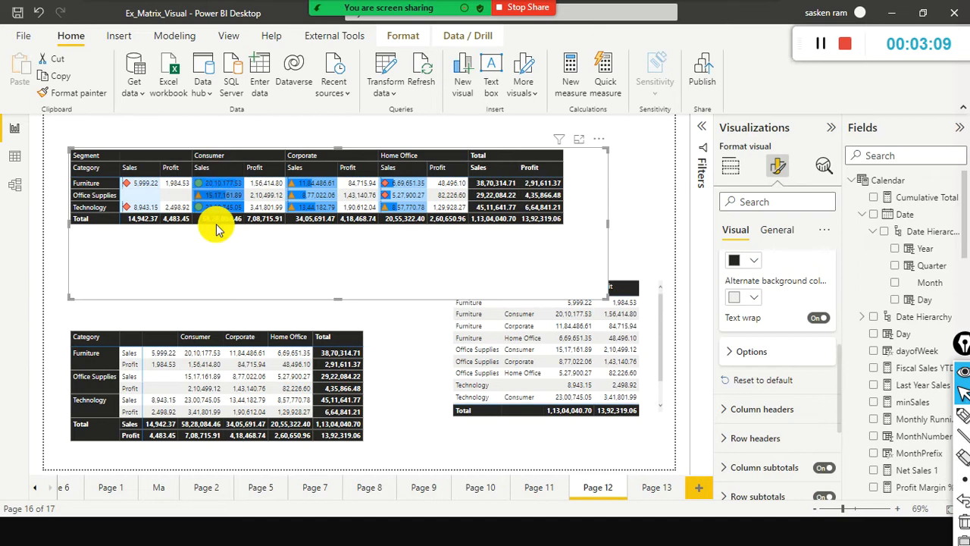
- Draw red annotation arrows pointing at the Consumer segment's Sales and Profit columns in the upper matrix
drag(218, 125, 221, 162)
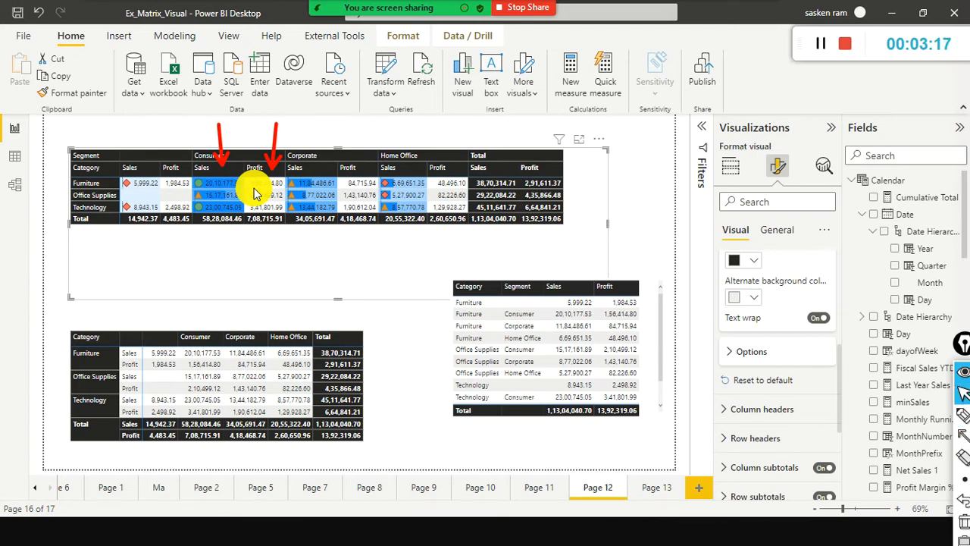
- Turn on the option that switches values to rows for the upper matrix and narrow the visual to fit its columns
scroll(808, 334, down, 3)
scroll(808, 334, up, 3)
scroll(756, 332, up, 5)
scroll(799, 319, down, 5)
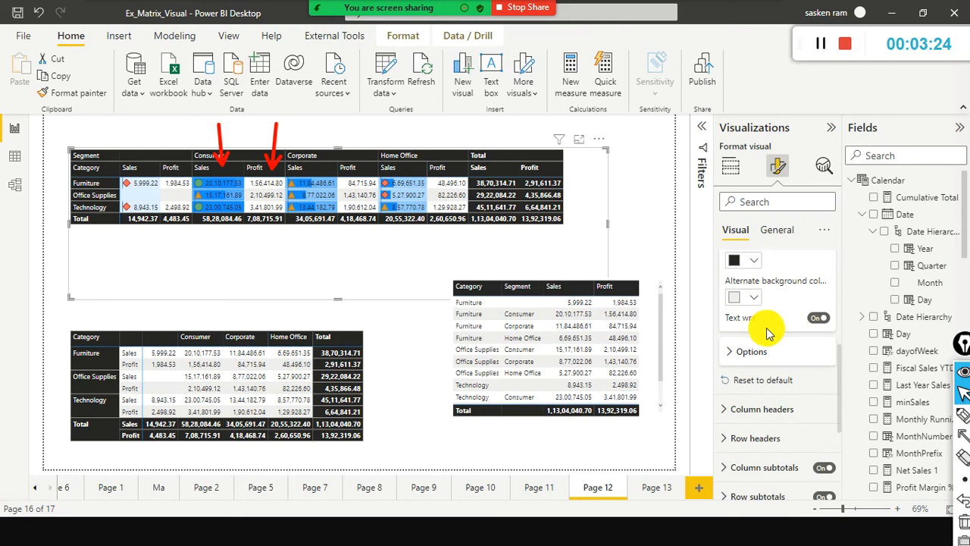
click(733, 356)
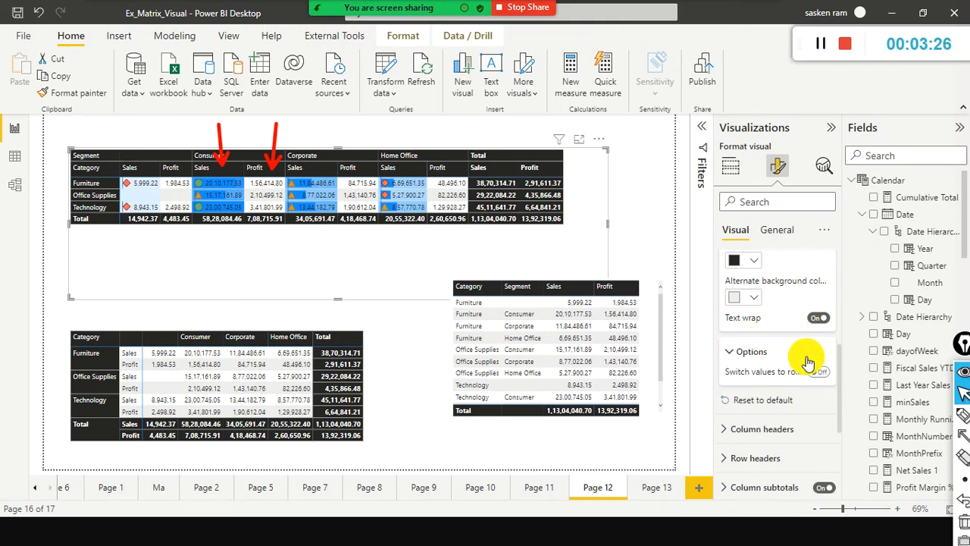
click(820, 372)
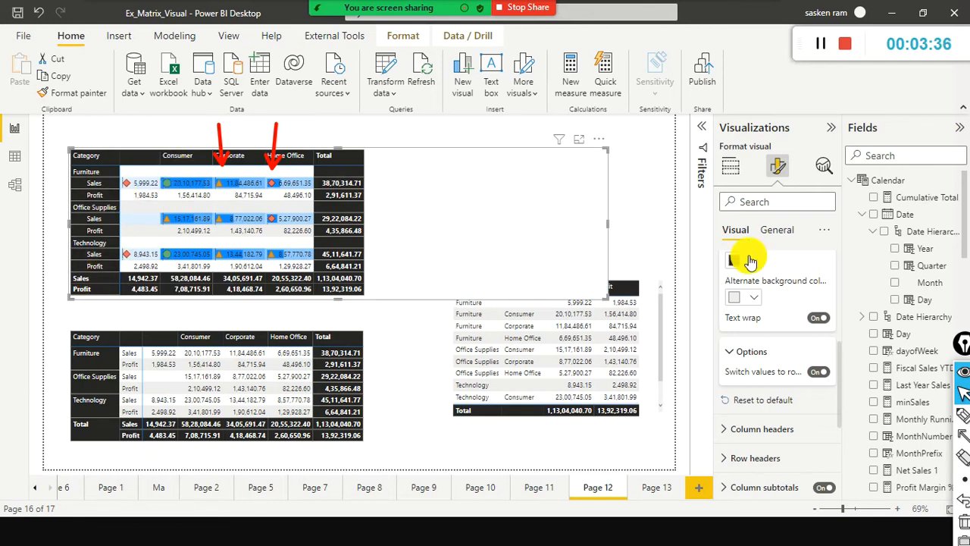
drag(562, 227, 415, 216)
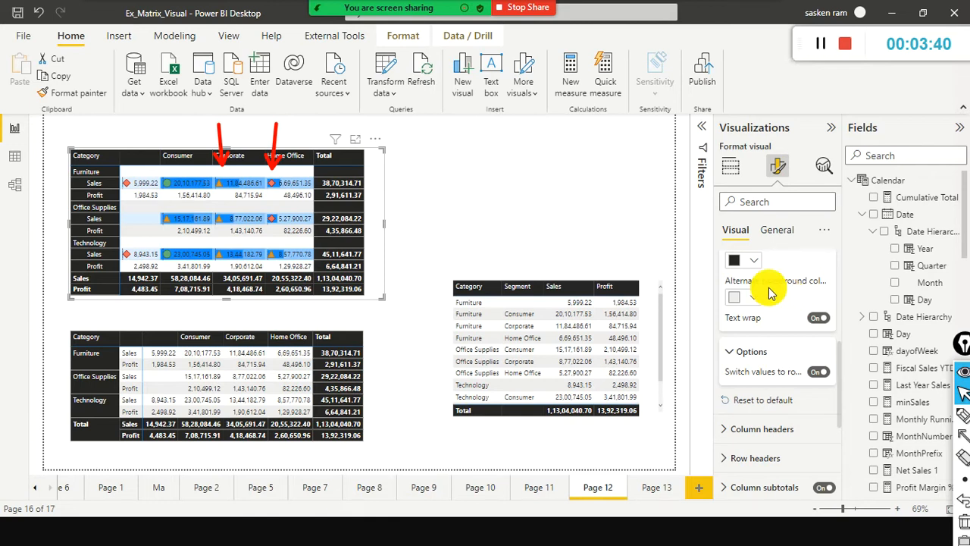
- Turn the upper matrix's option for switching values to rows off and back on to compare both layouts
scroll(796, 320, up, 4)
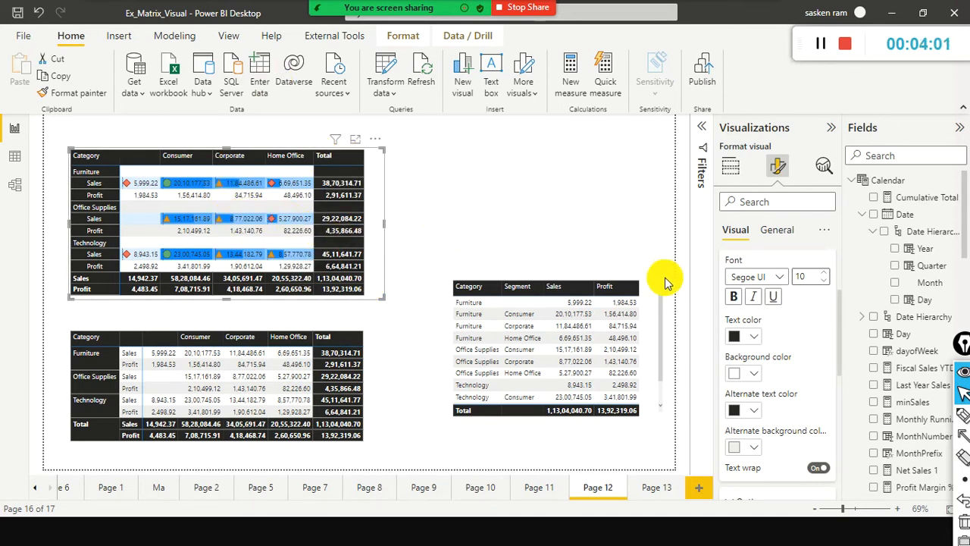
scroll(766, 337, down, 5)
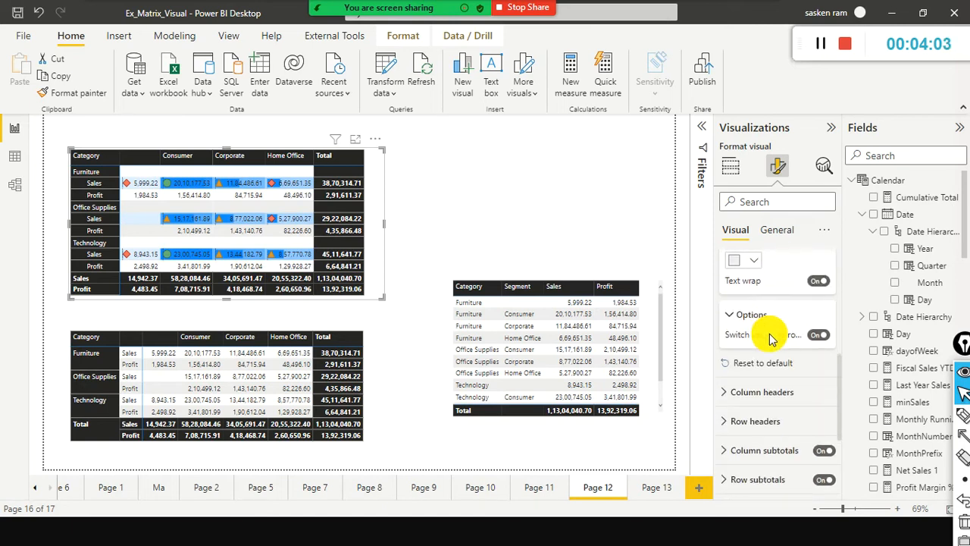
click(813, 341)
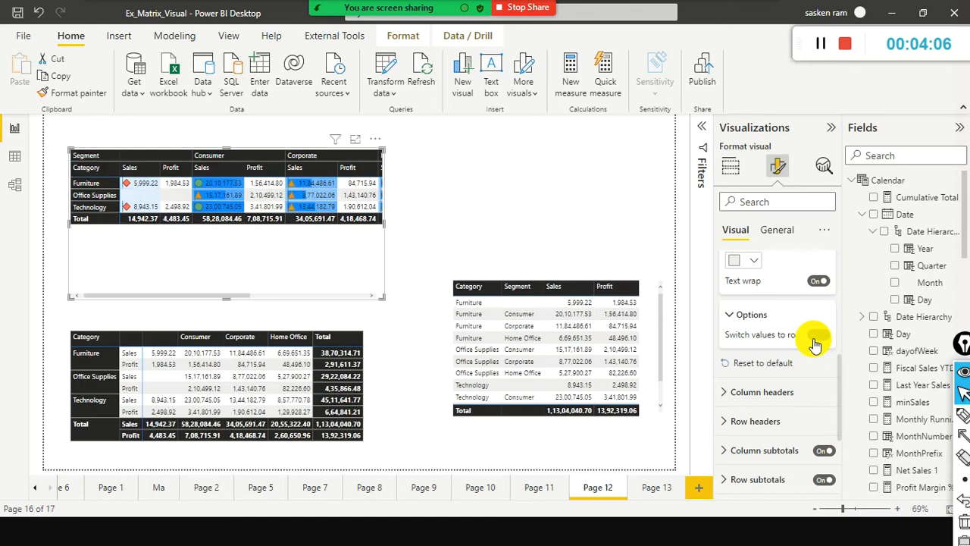
drag(250, 297, 98, 274)
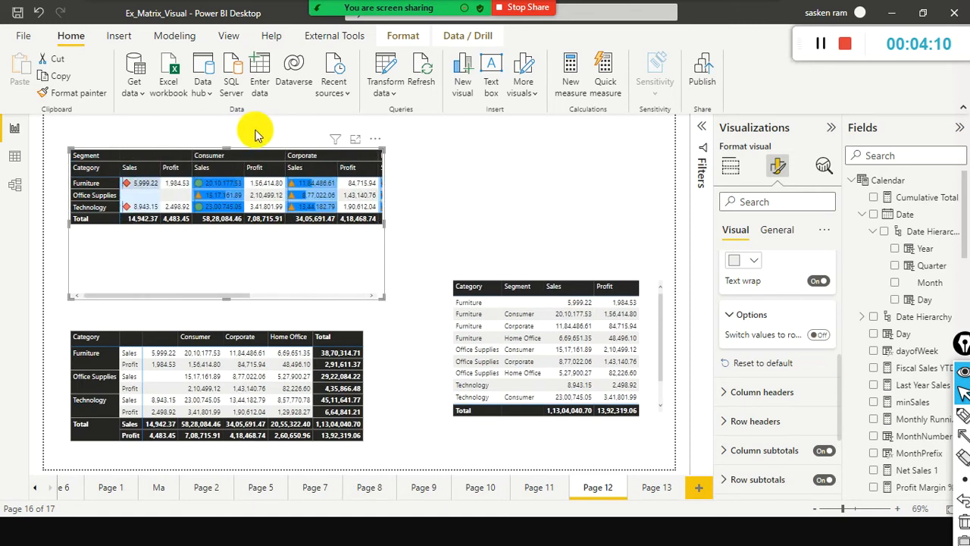
click(818, 334)
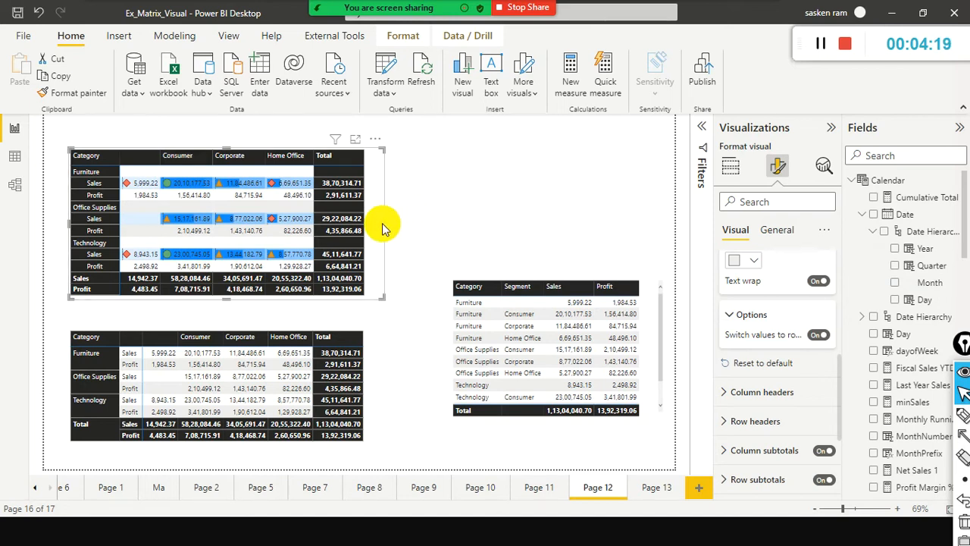
- Adjust the upper matrix's width to just past its Total column and move the Category and Segment table up beside it
drag(385, 225, 448, 223)
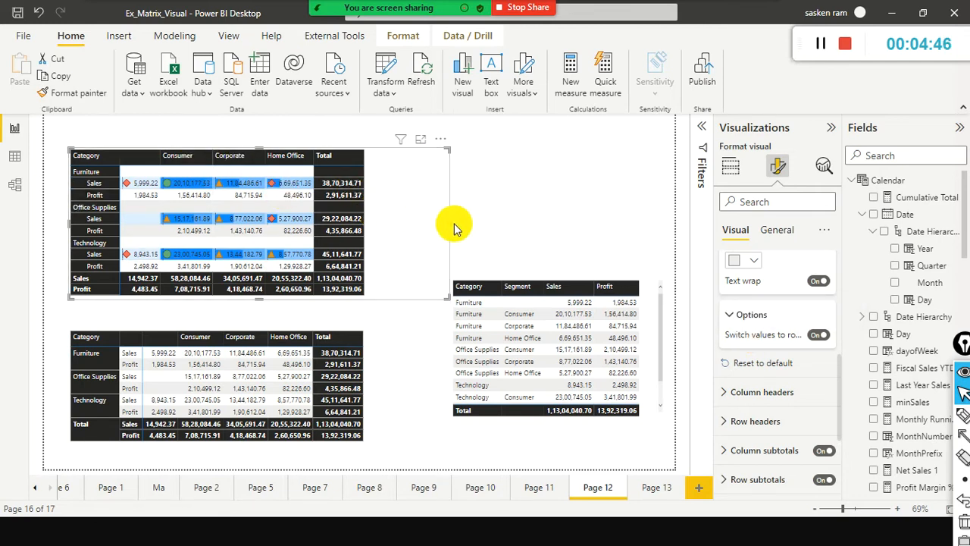
drag(449, 222, 443, 222)
click(387, 220)
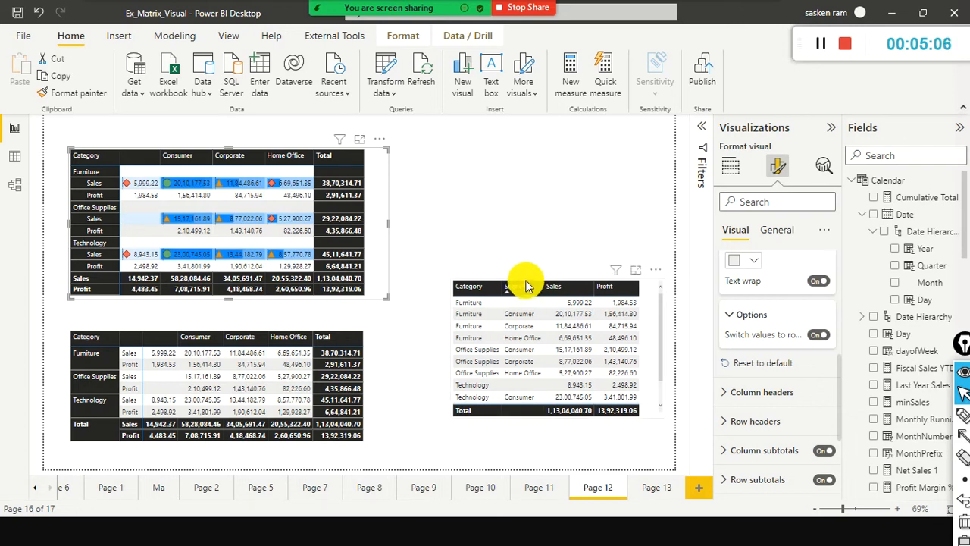
drag(532, 283, 542, 131)
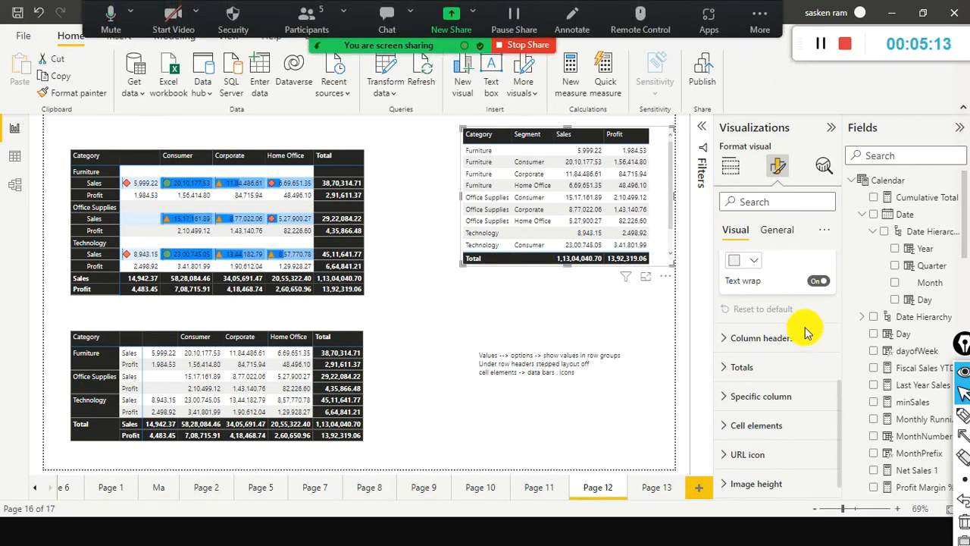
click(639, 381)
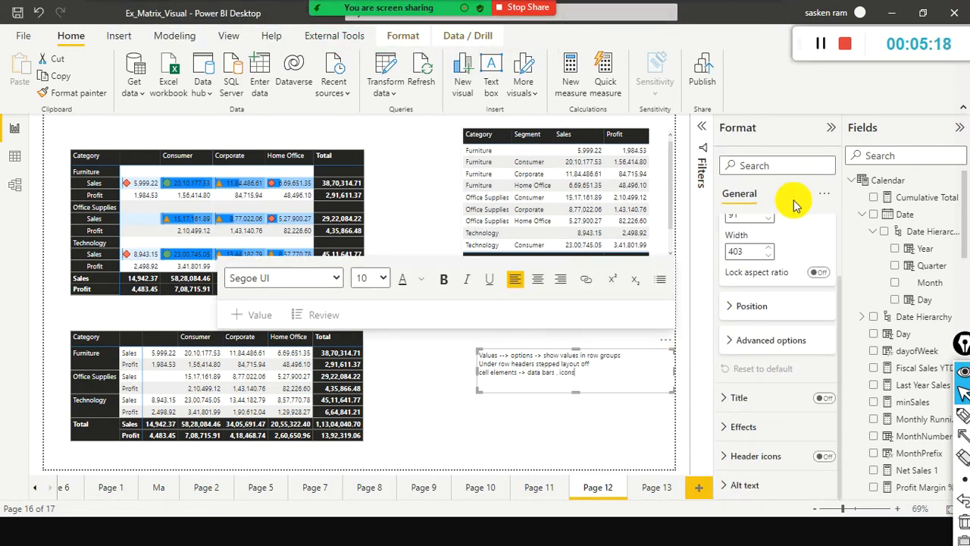
scroll(773, 281, up, 2)
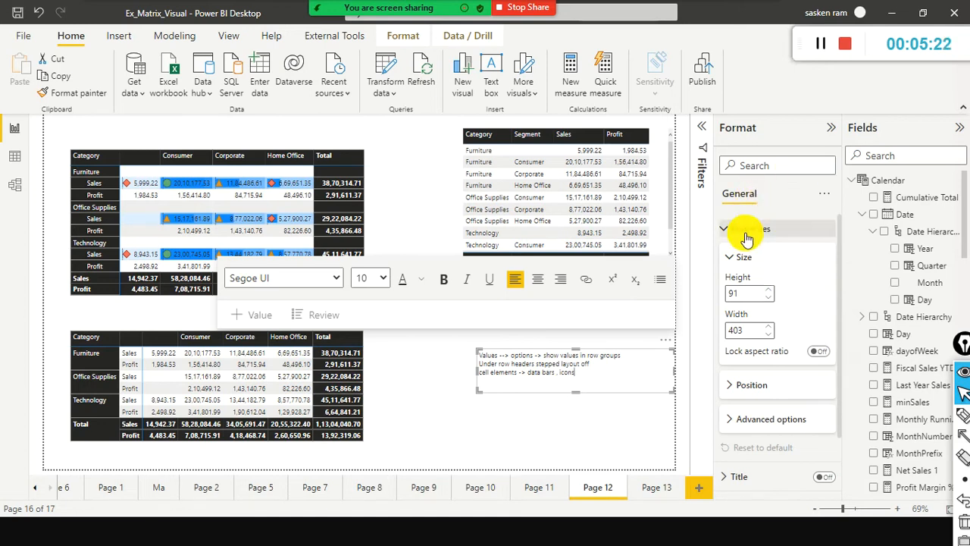
click(736, 132)
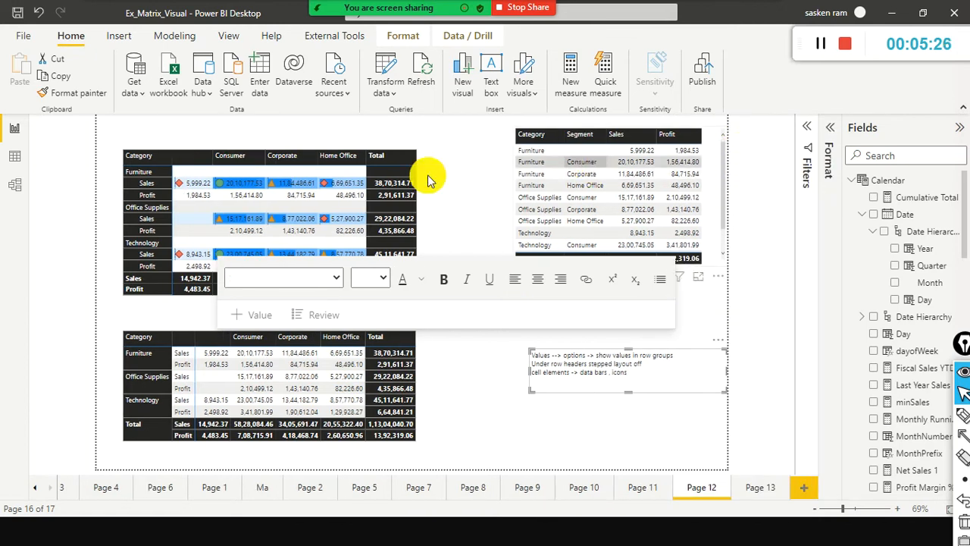
- Select the upper matrix and open the Cell elements settings in its visual formatting
click(427, 210)
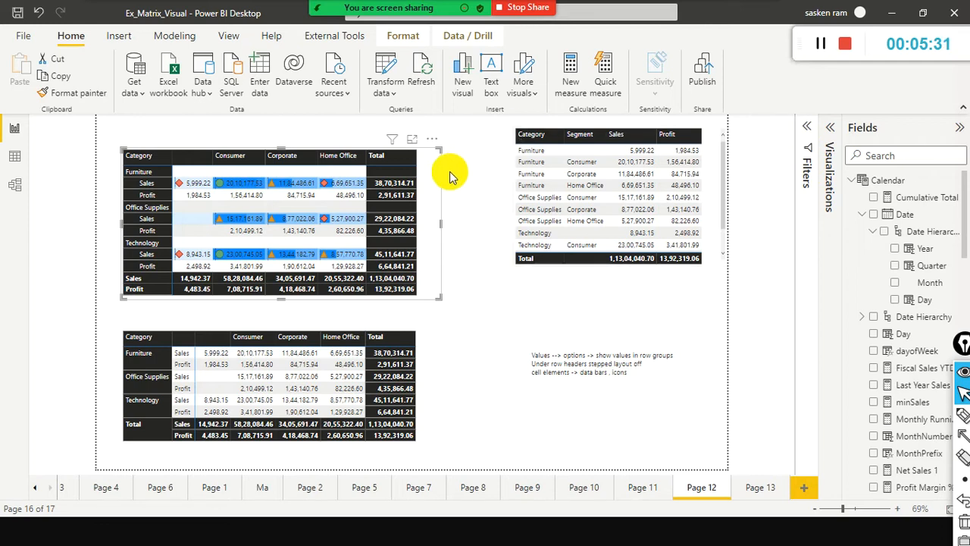
click(828, 134)
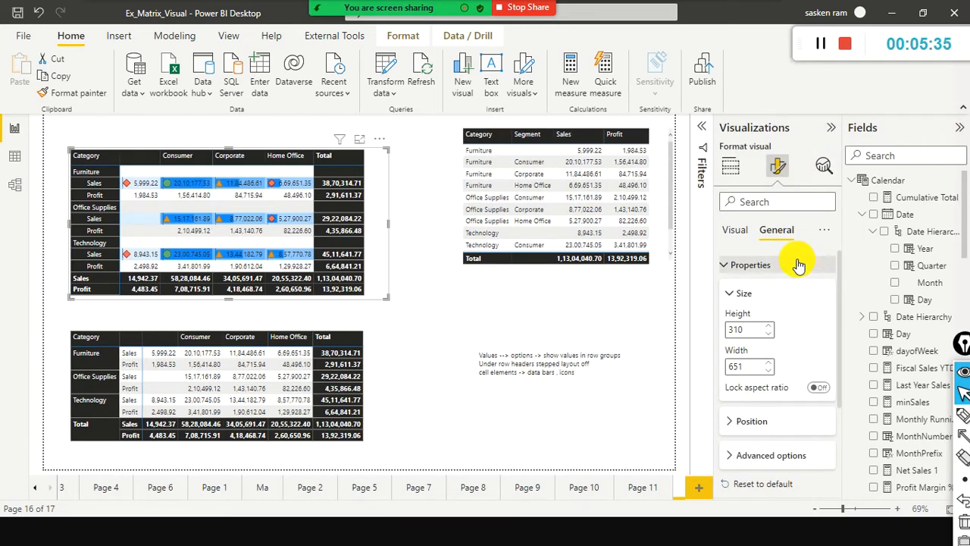
click(734, 231)
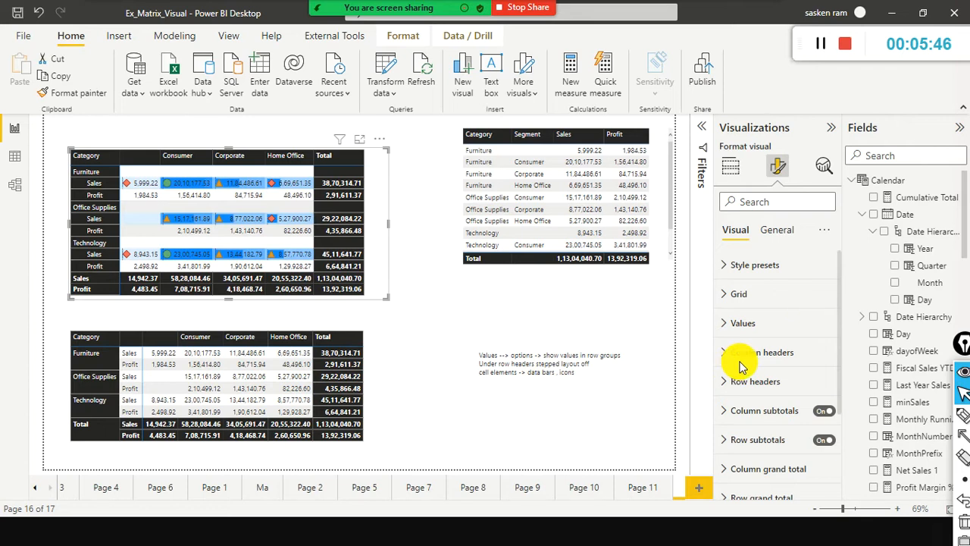
scroll(743, 368, down, 1)
scroll(737, 415, down, 3)
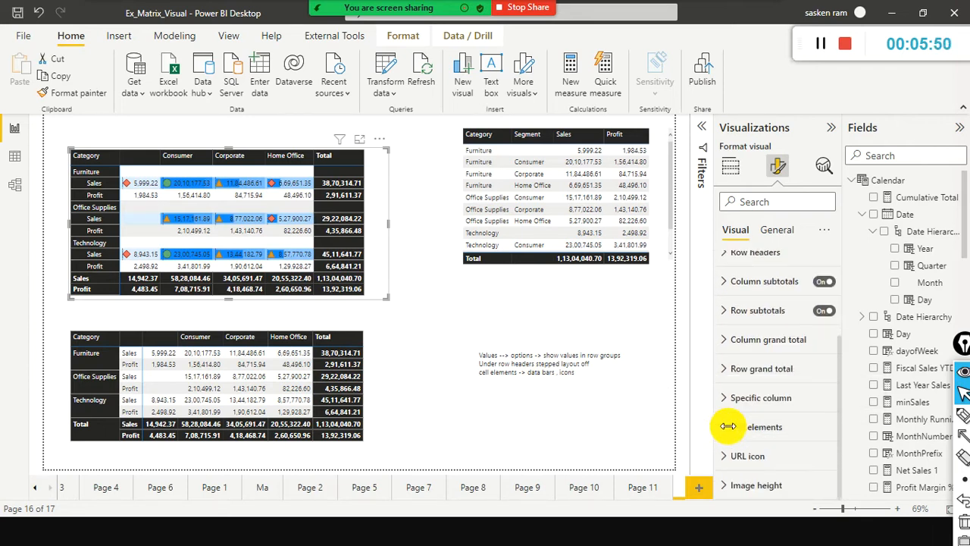
click(729, 427)
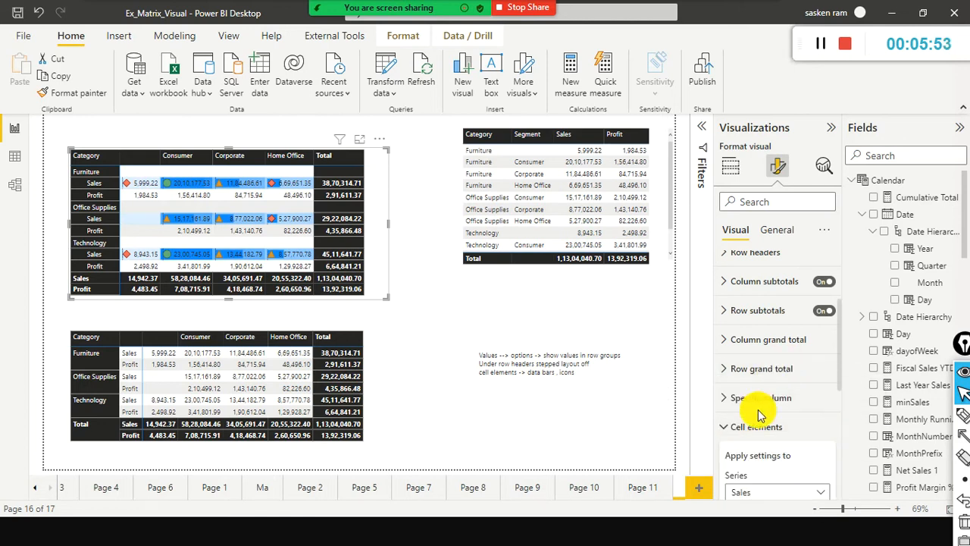
scroll(751, 379, down, 5)
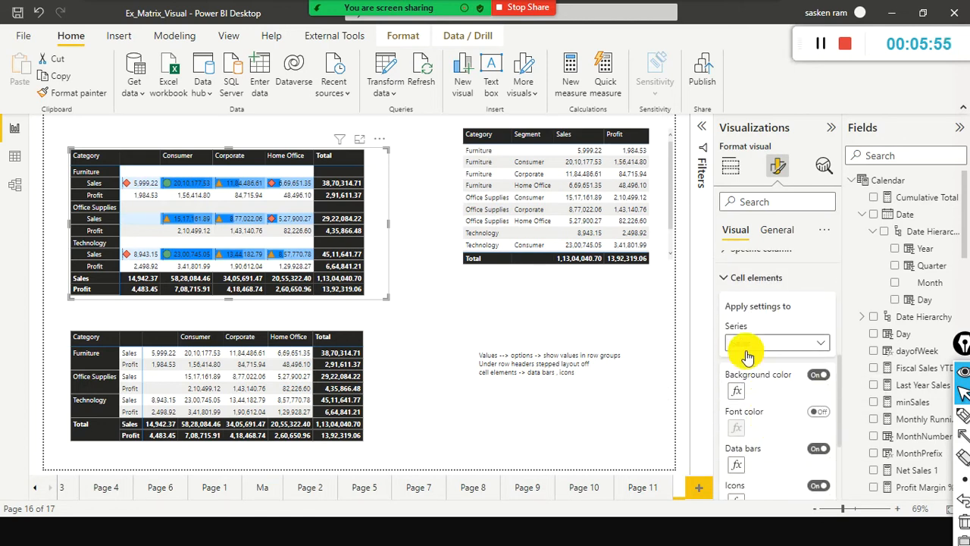
- Choose Sales as the series the upper matrix's cell element settings apply to
click(824, 347)
click(784, 359)
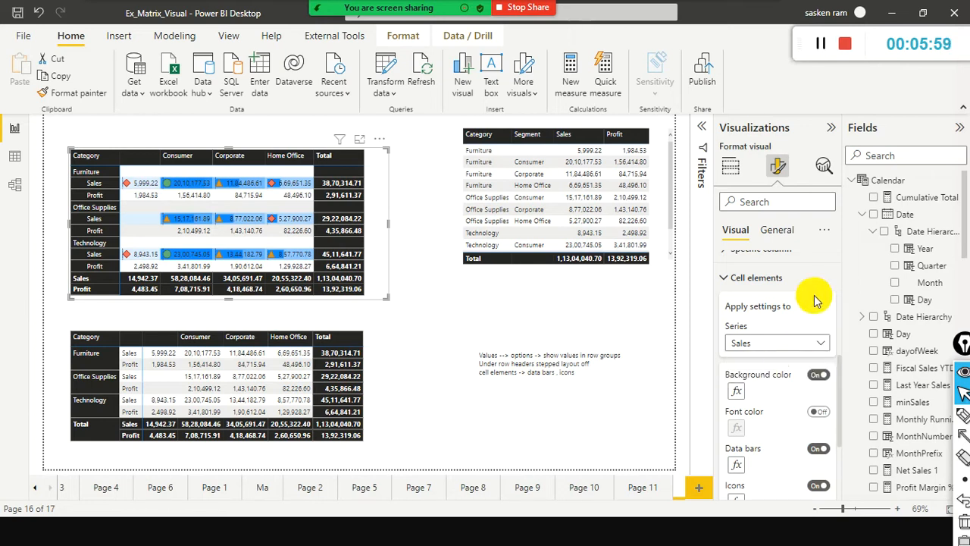
click(826, 349)
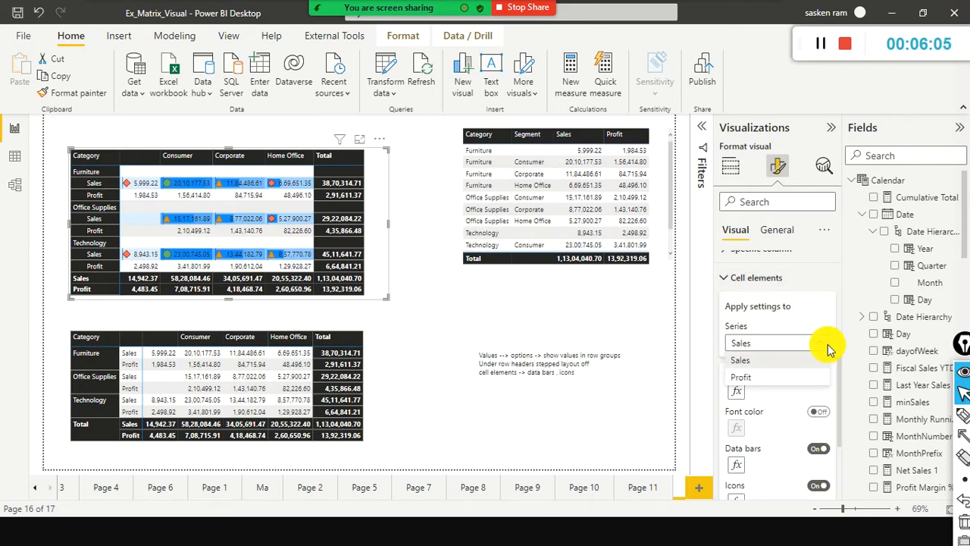
click(758, 361)
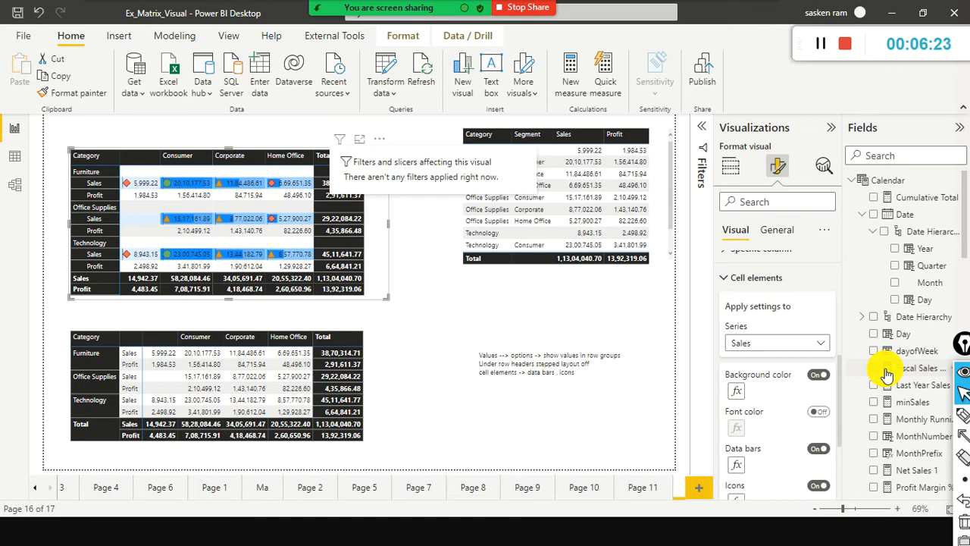
click(826, 343)
click(826, 343)
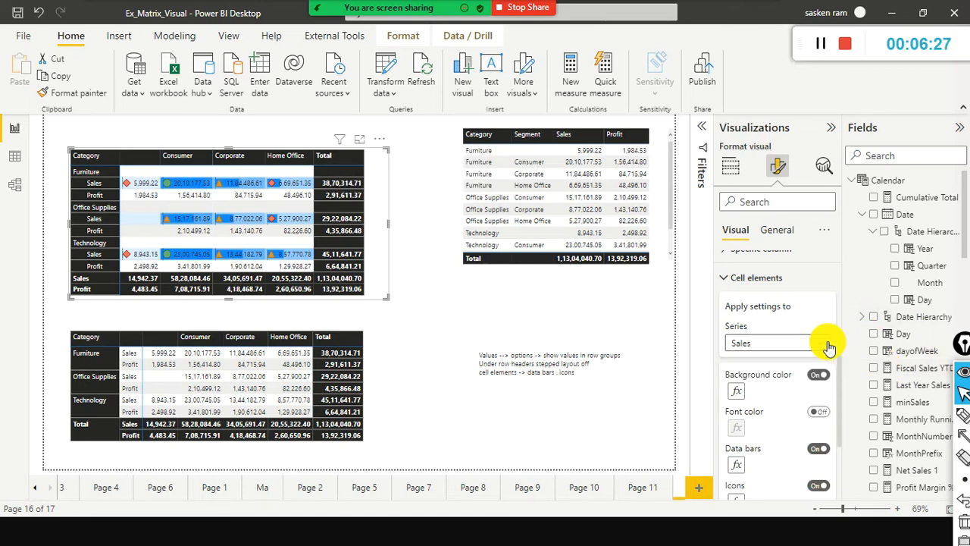
- Turn off the data bars and icons for the Sales series in the upper matrix
scroll(753, 297, up, 2)
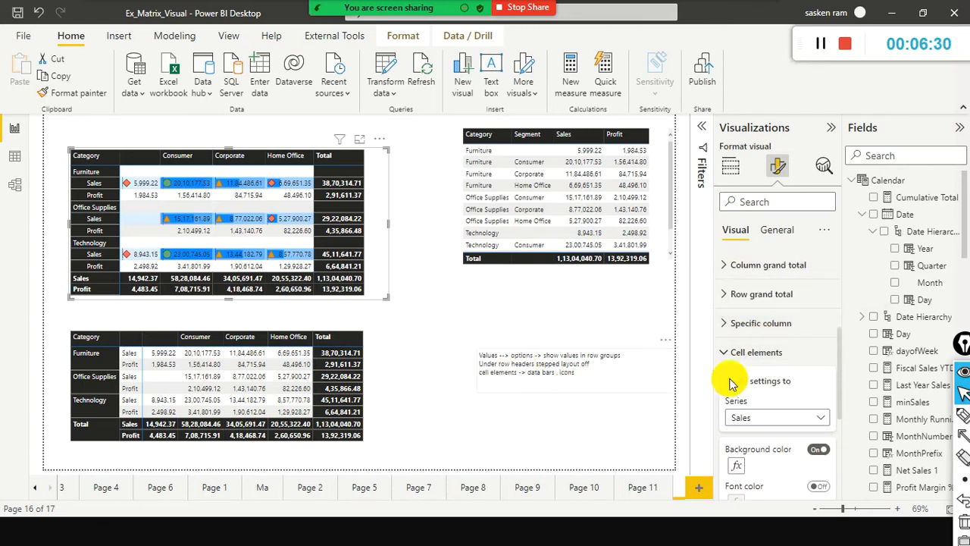
scroll(818, 376, down, 4)
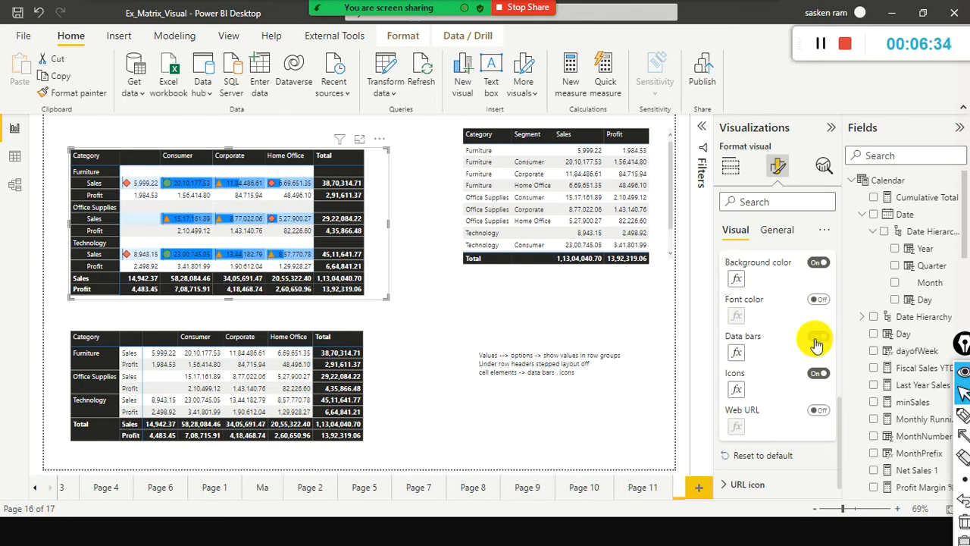
click(816, 339)
click(817, 373)
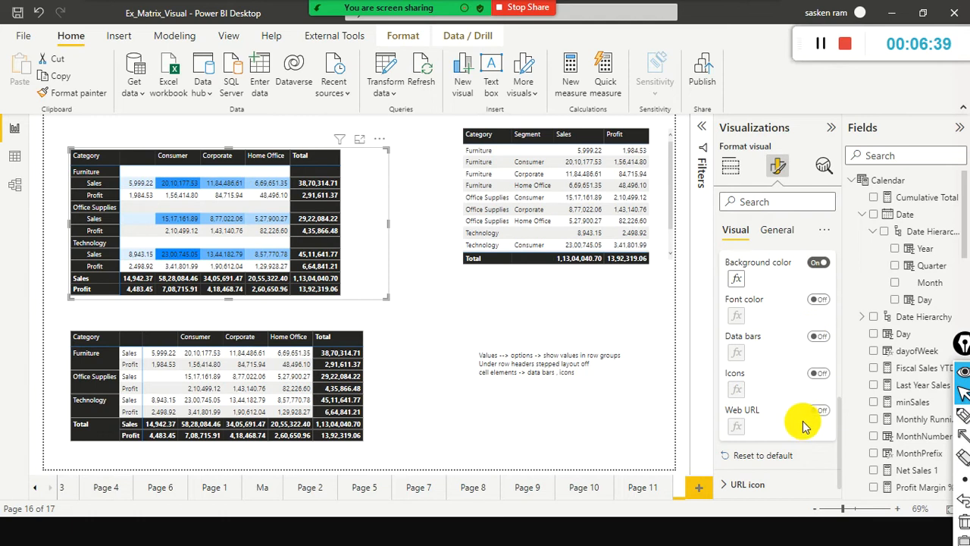
- Turn the Sales series' background color off and back on to compare the cell shading
click(817, 263)
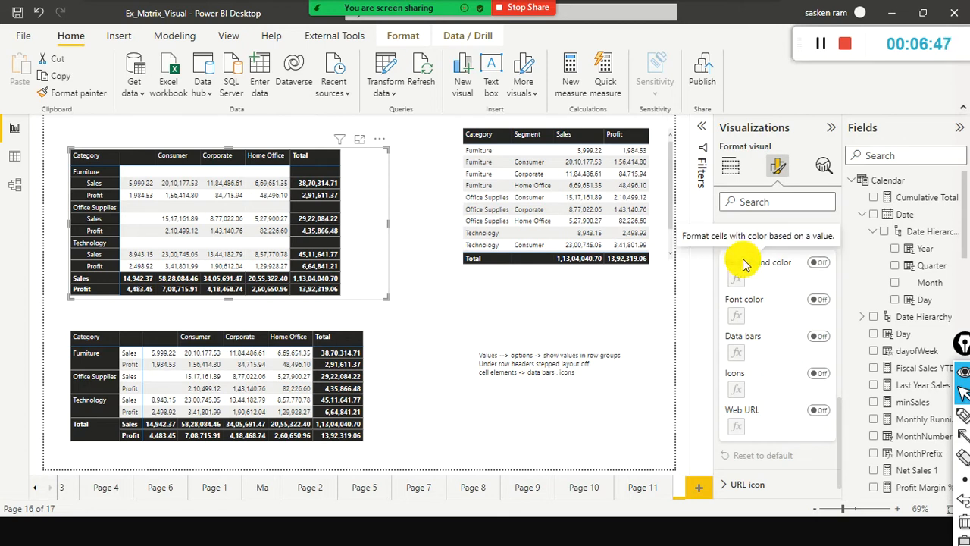
click(826, 276)
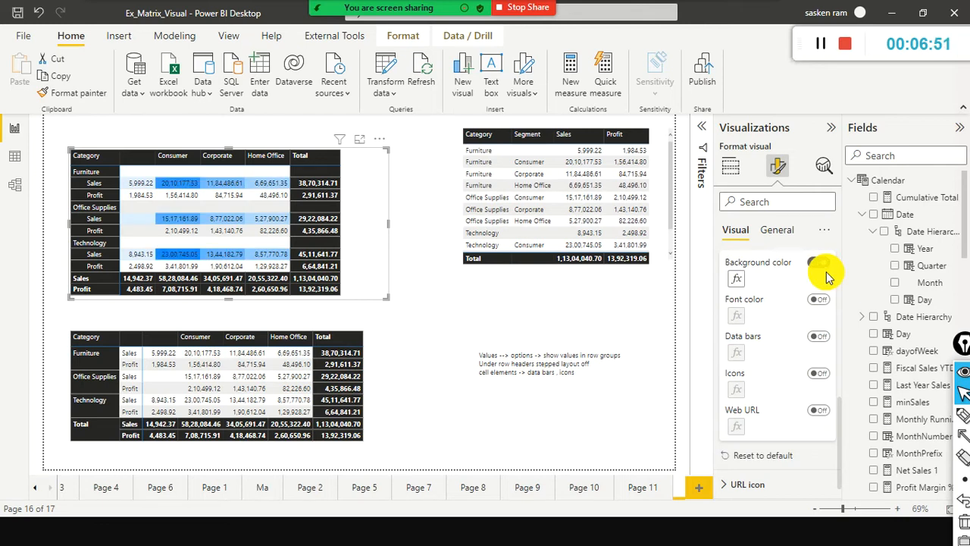
click(820, 266)
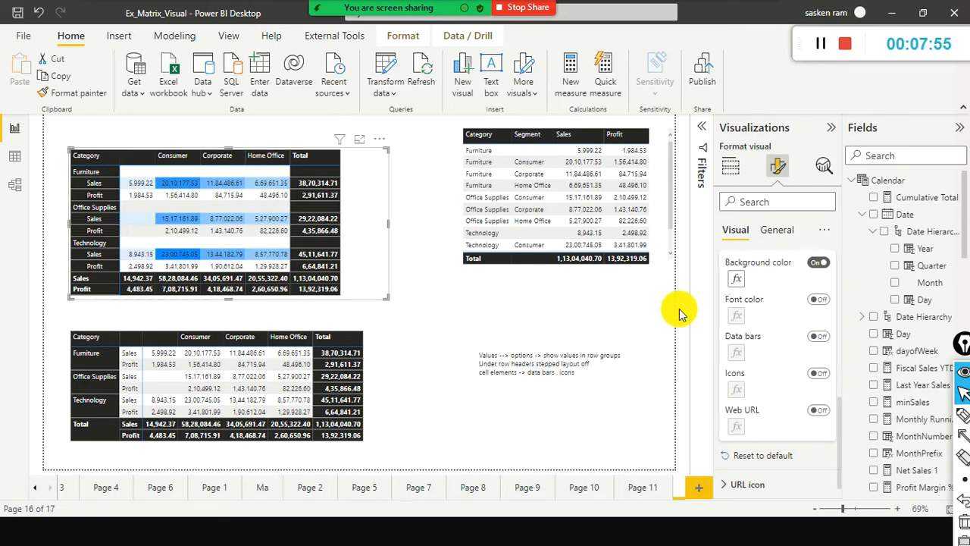
- Open the conditional formatting of the Sales background color and set the gradient's minimum color to a custom red
click(743, 282)
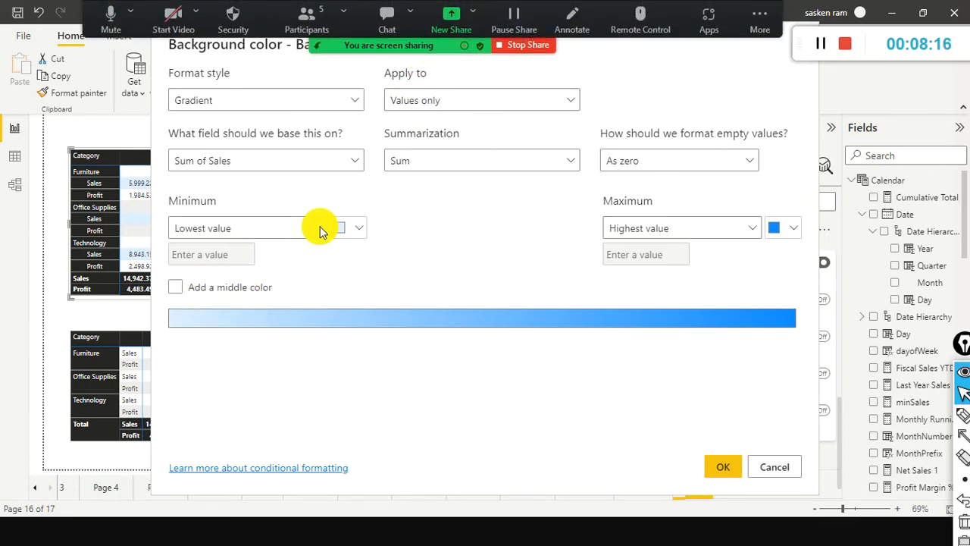
click(359, 228)
drag(764, 205, 432, 43)
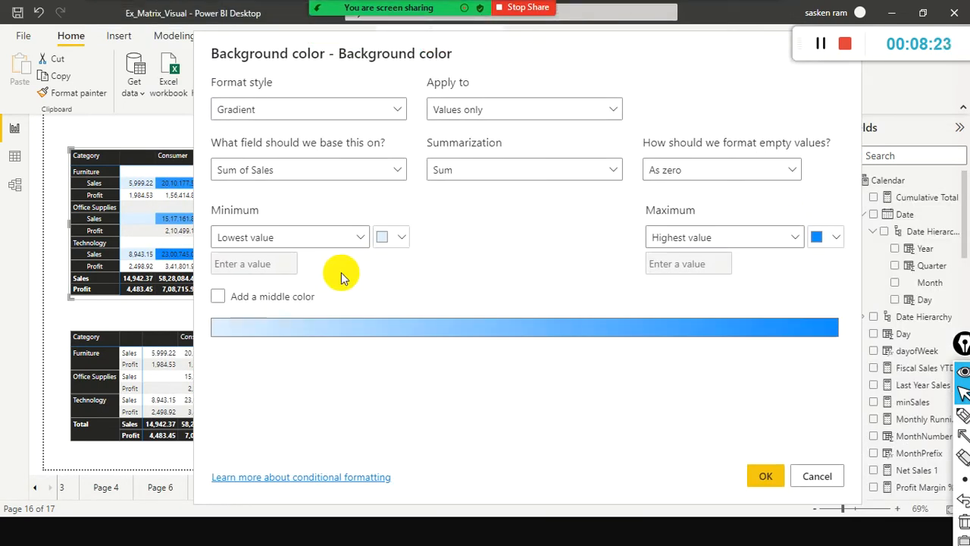
click(400, 239)
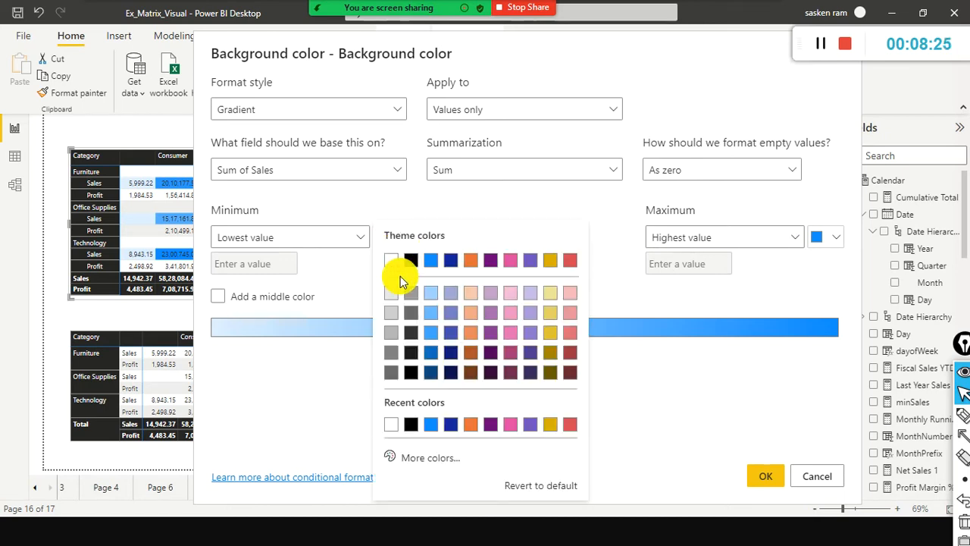
click(441, 459)
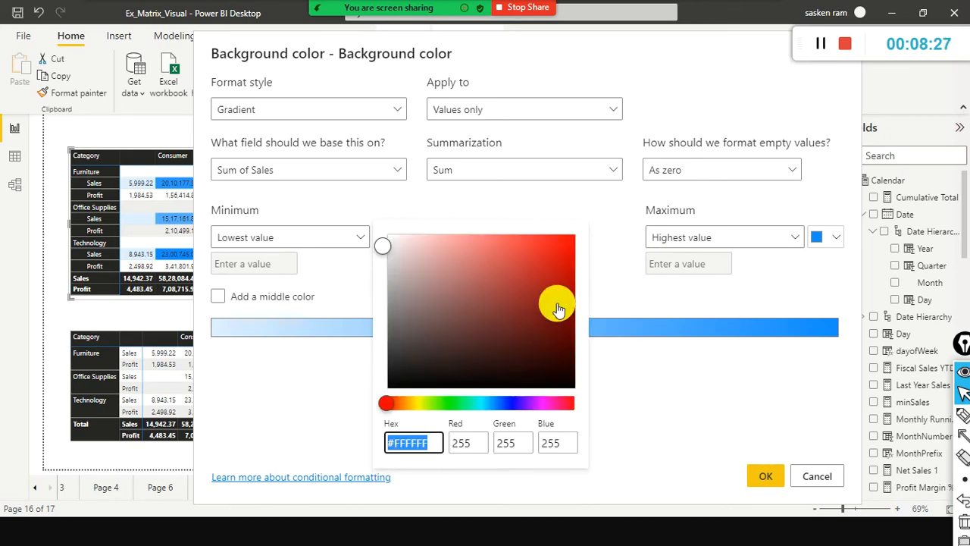
click(574, 245)
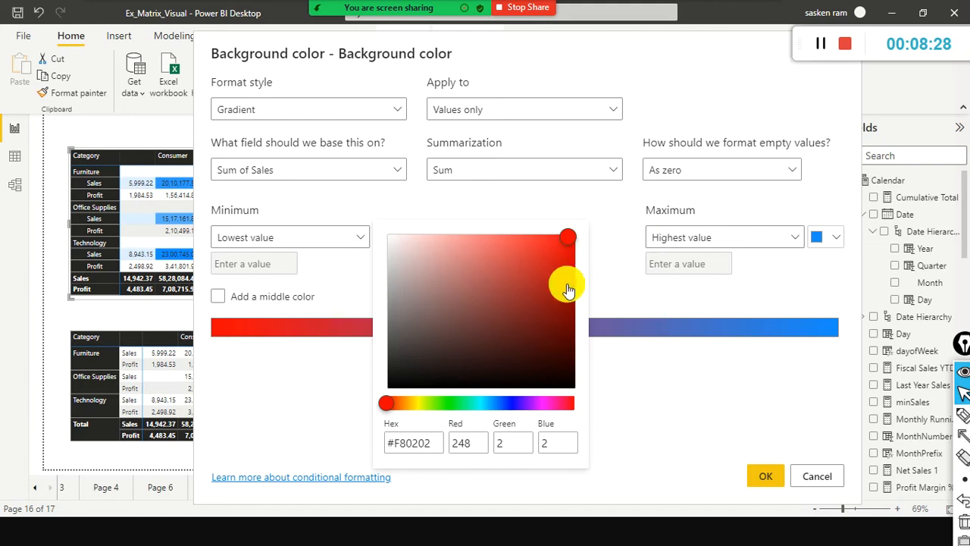
click(571, 245)
click(700, 410)
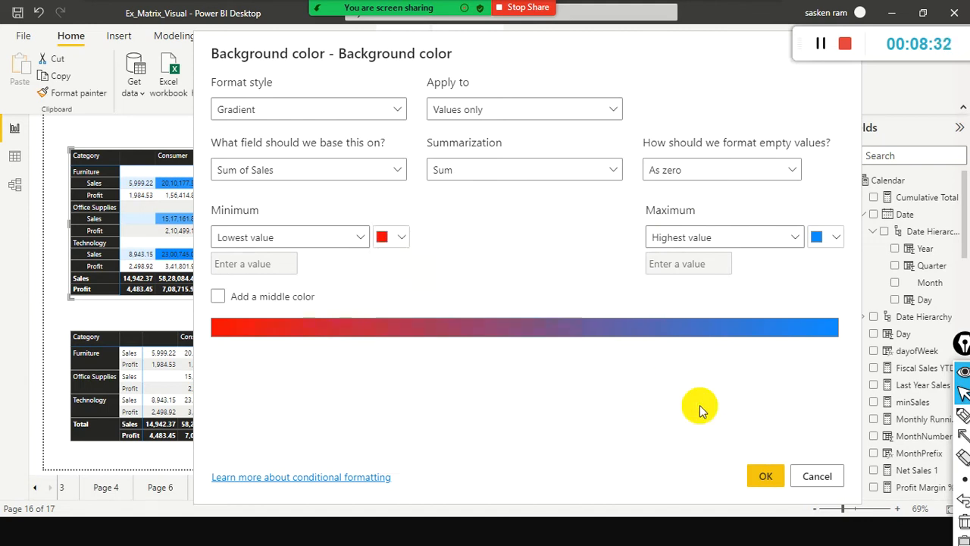
- Set the gradient's maximum color to the custom green #04F931
click(837, 237)
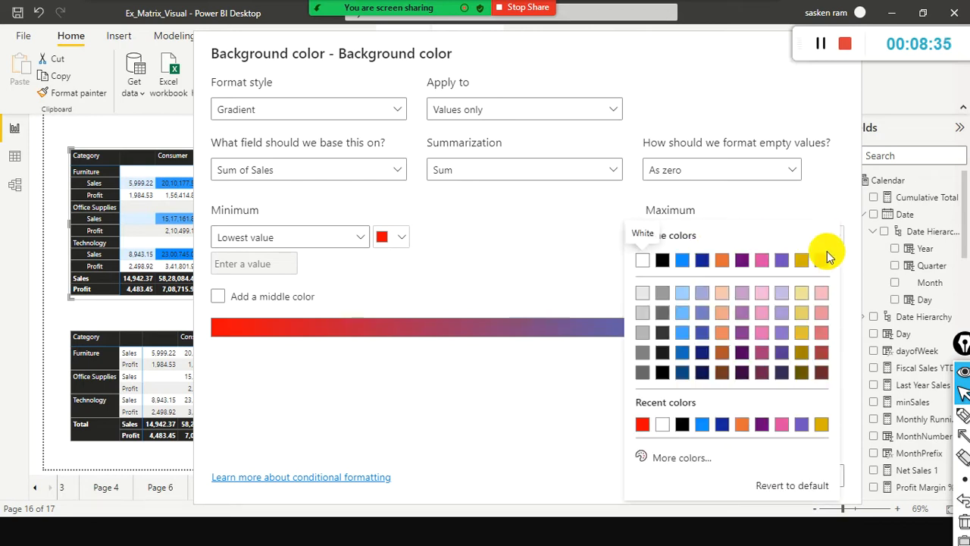
click(682, 458)
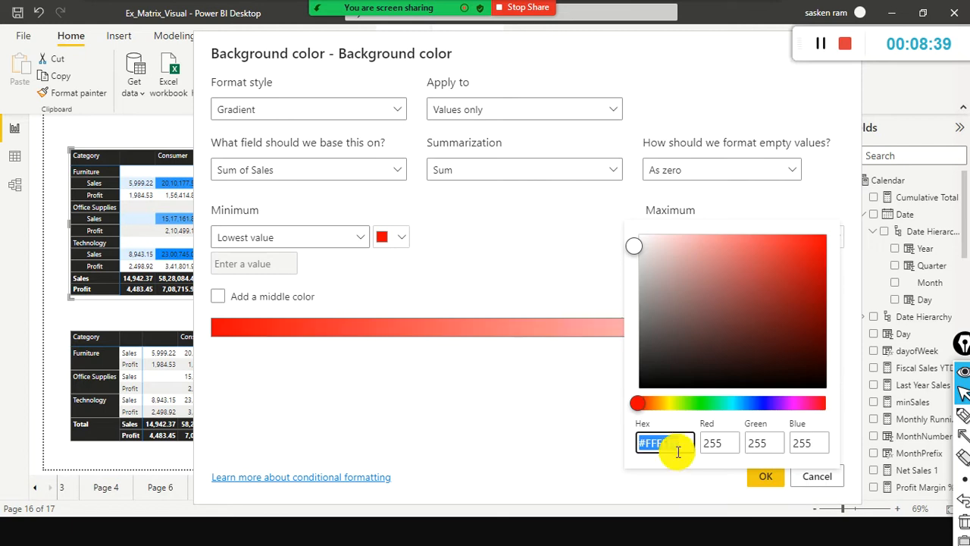
click(707, 403)
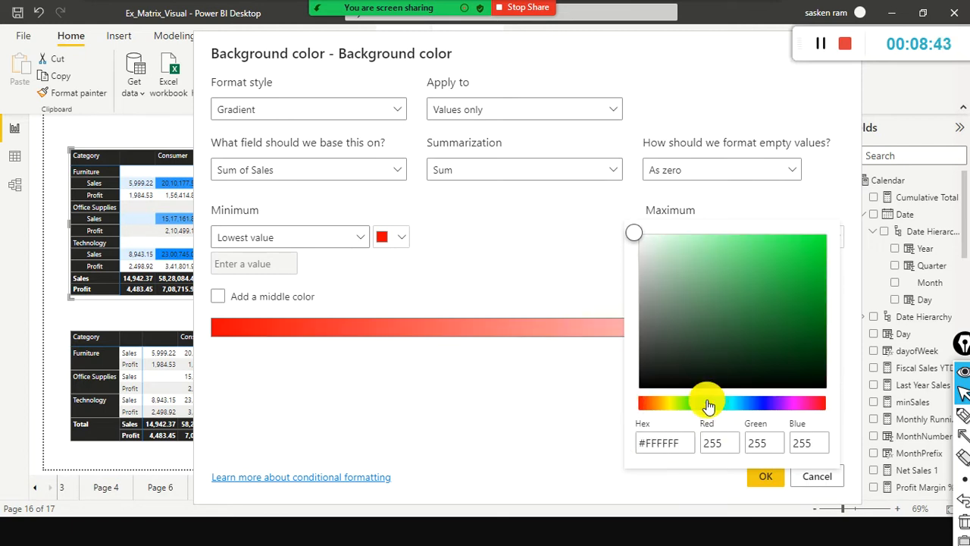
click(824, 236)
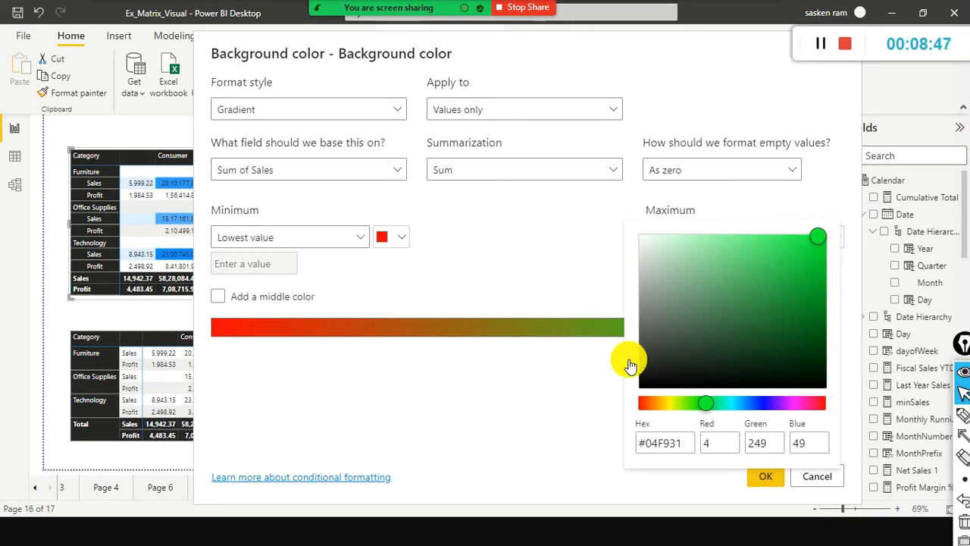
click(561, 383)
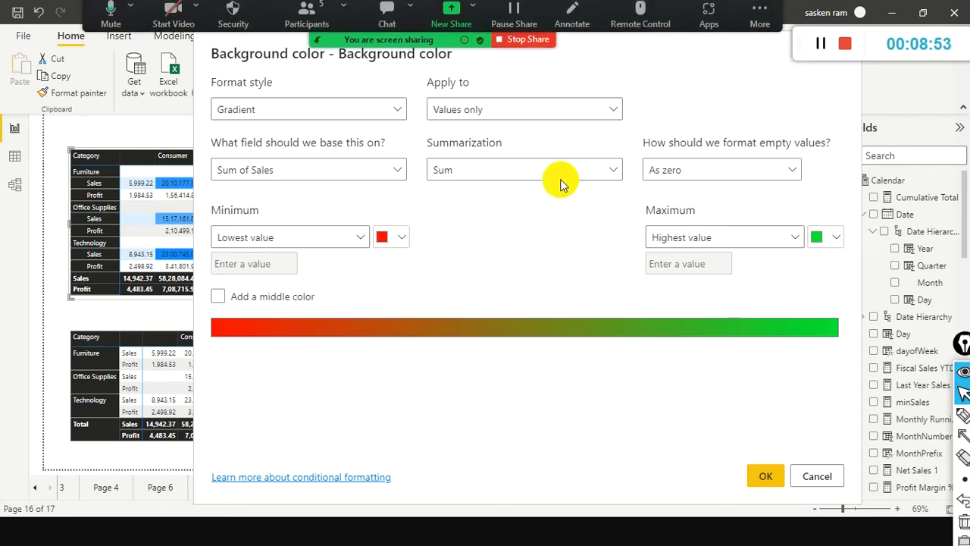
- Add a middle color to the gradient and apply the background formatting to the upper matrix
click(217, 297)
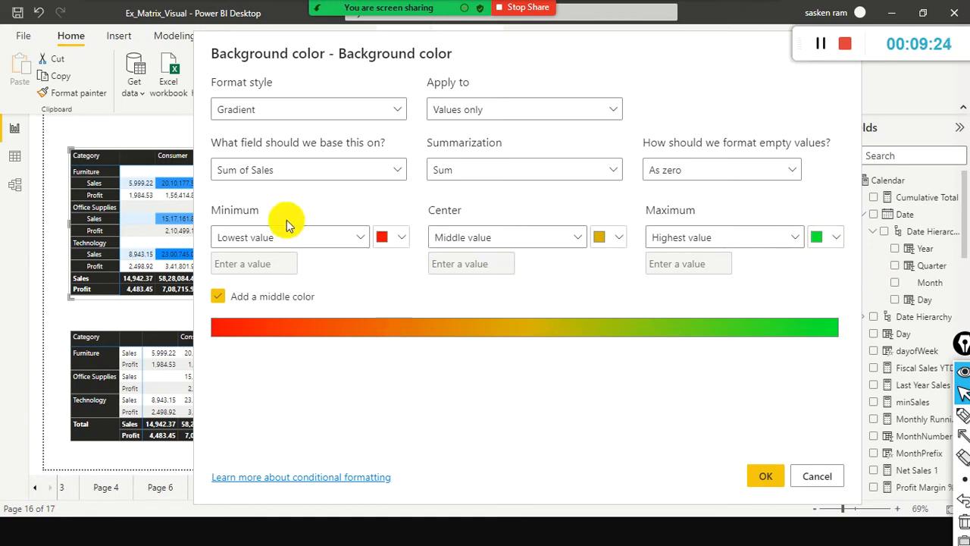
click(764, 477)
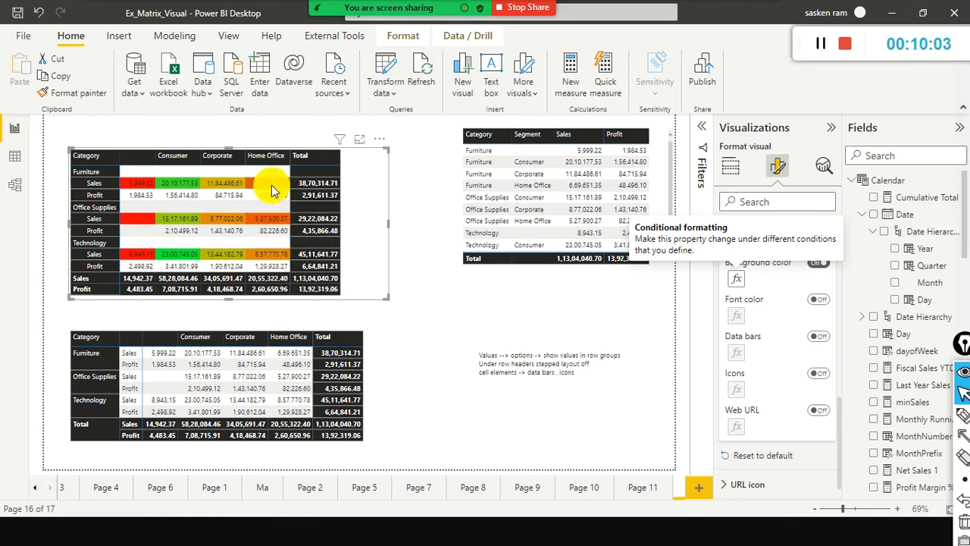
mouse_move(270, 255)
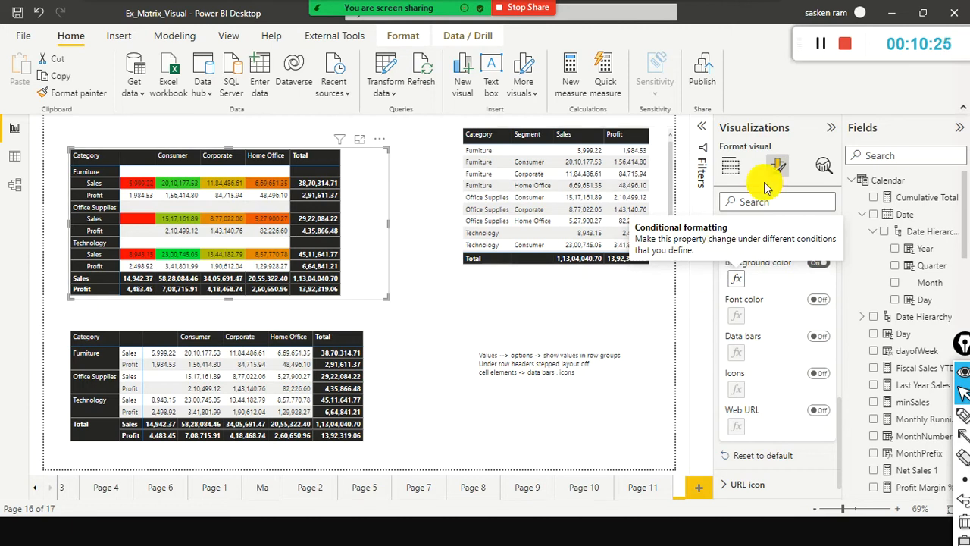
- Set the upper matrix's style preset to None
click(726, 170)
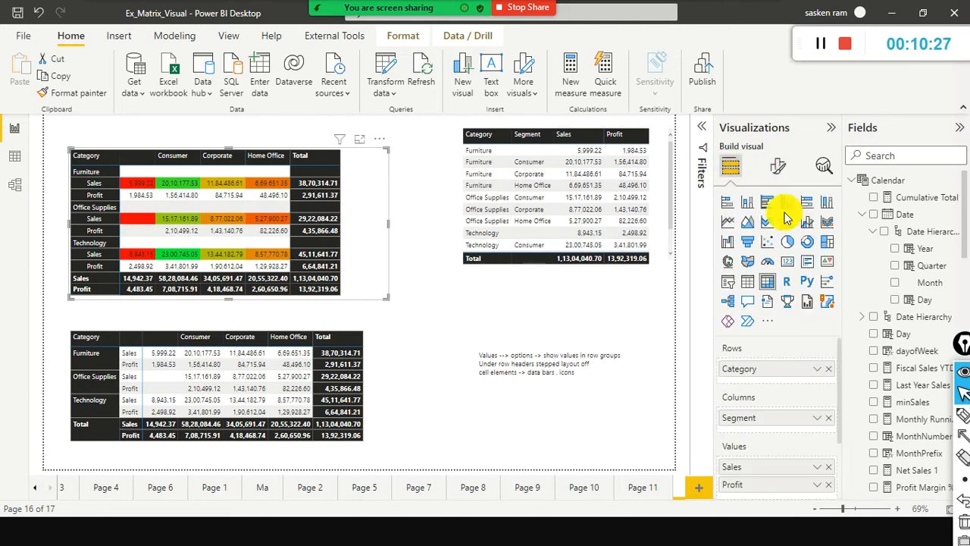
click(777, 166)
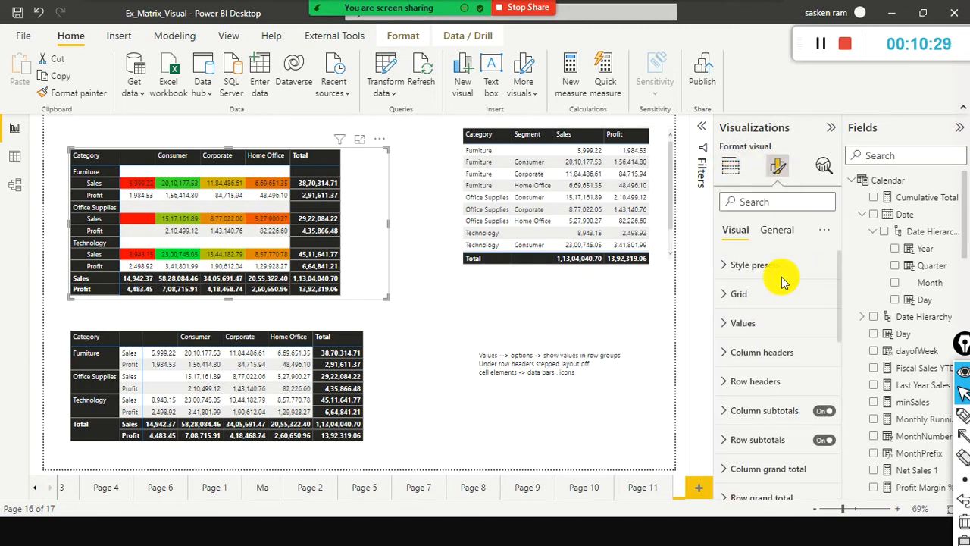
click(780, 267)
click(824, 297)
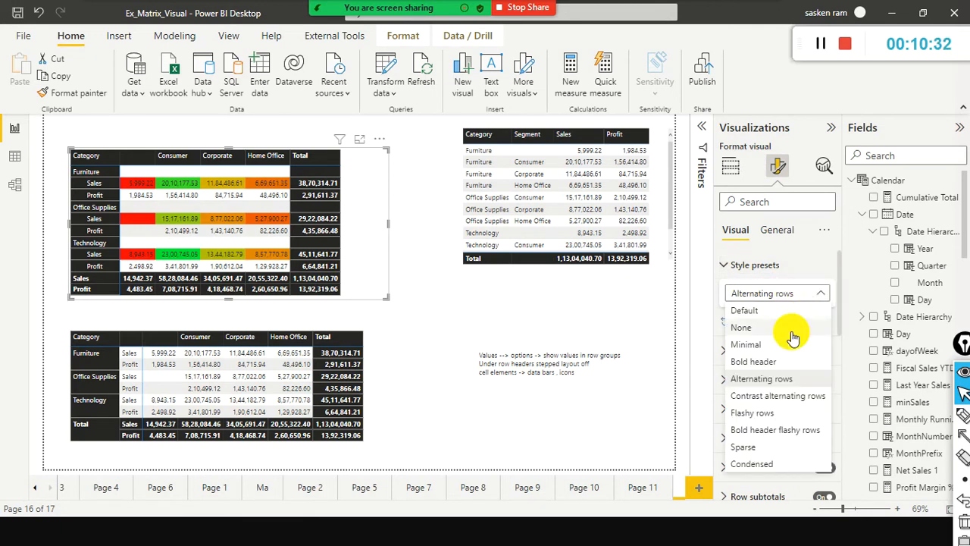
key(Escape)
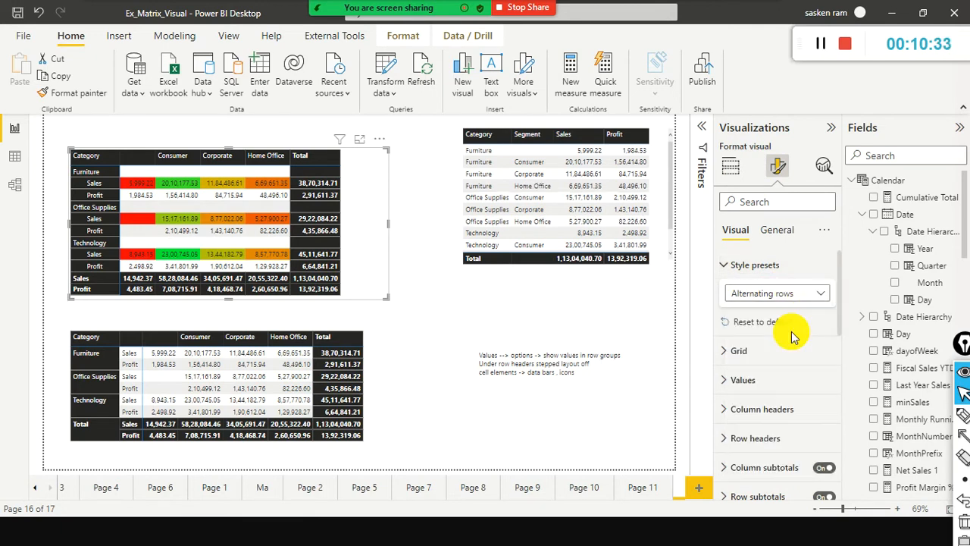
click(826, 297)
click(786, 326)
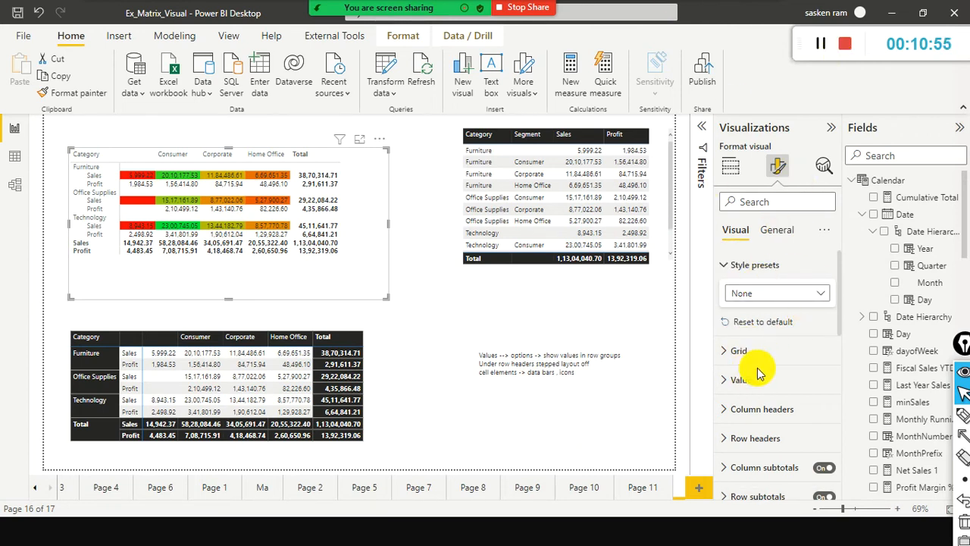
- Reopen the Sales background color's conditional formatting and change the format style to Rules
scroll(757, 371, down, 2)
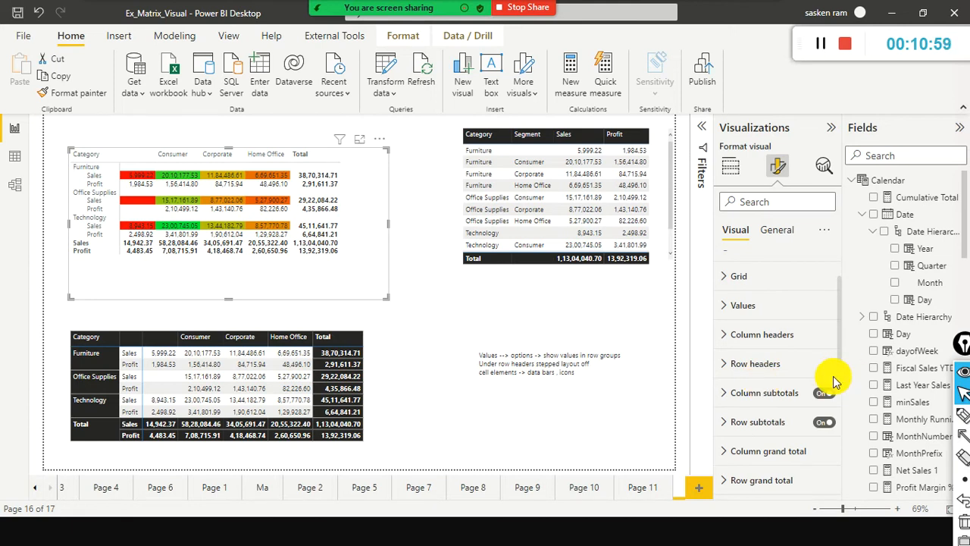
scroll(829, 387, down, 3)
scroll(747, 435, down, 3)
scroll(751, 444, down, 4)
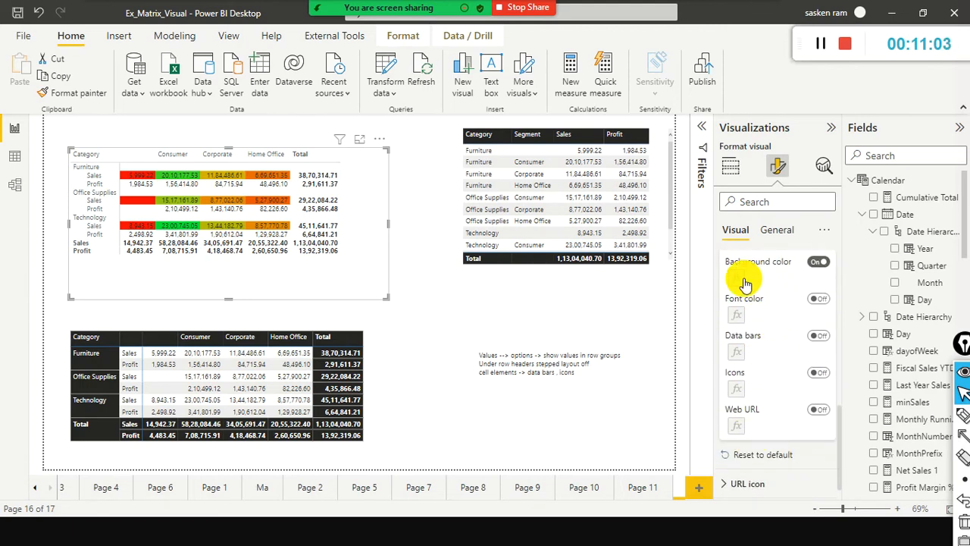
click(736, 278)
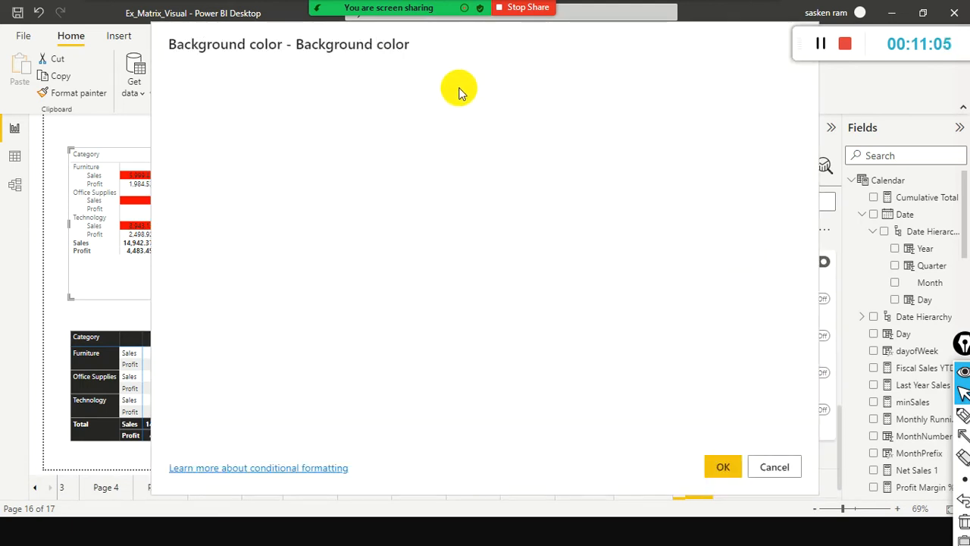
drag(478, 39, 554, 83)
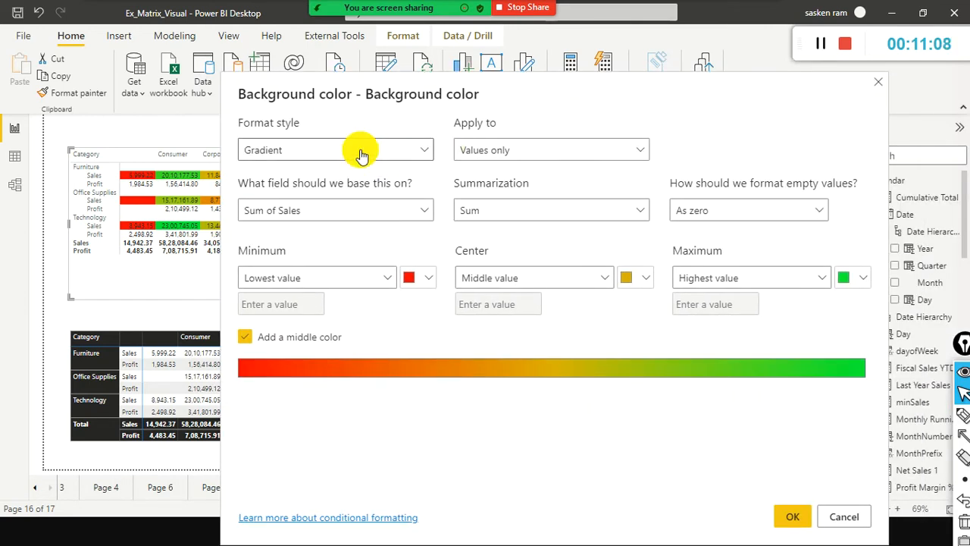
click(423, 154)
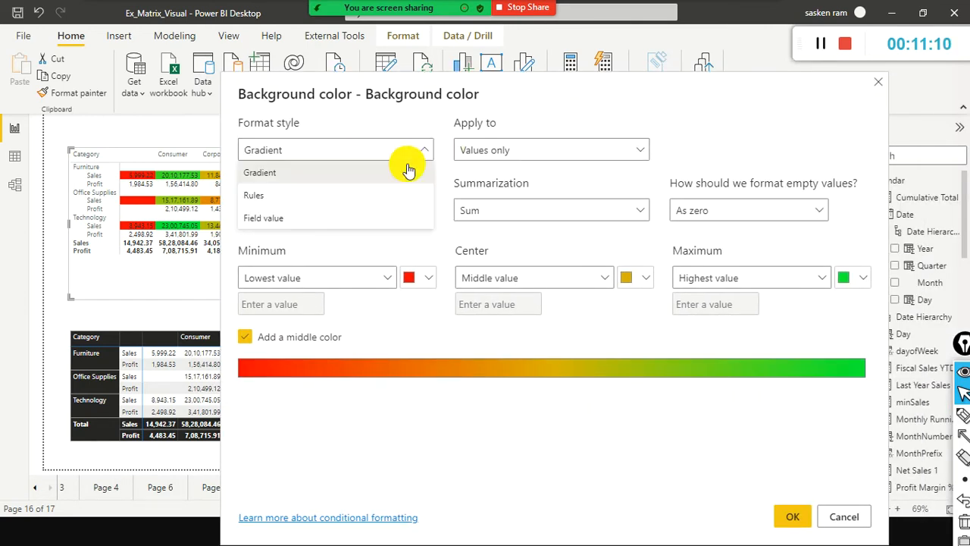
click(382, 194)
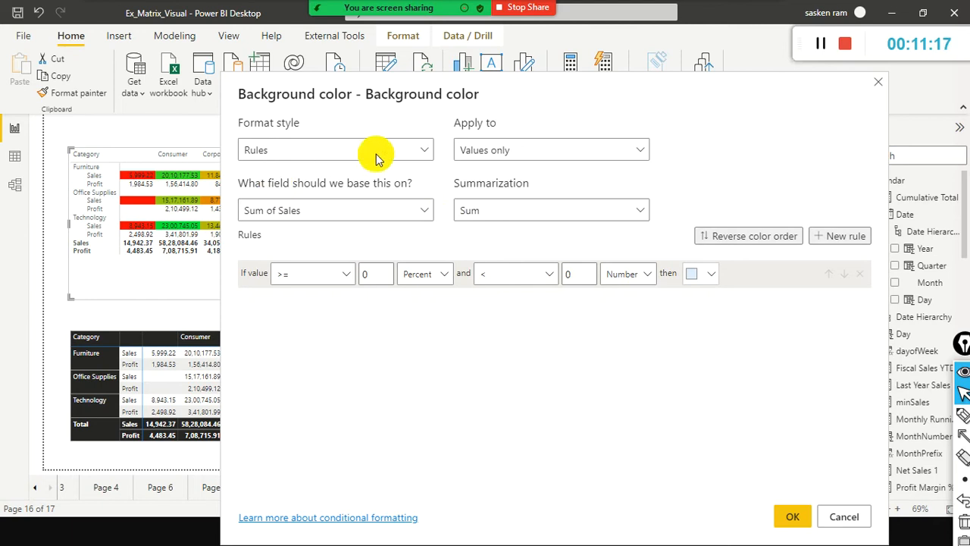
drag(336, 149, 400, 138)
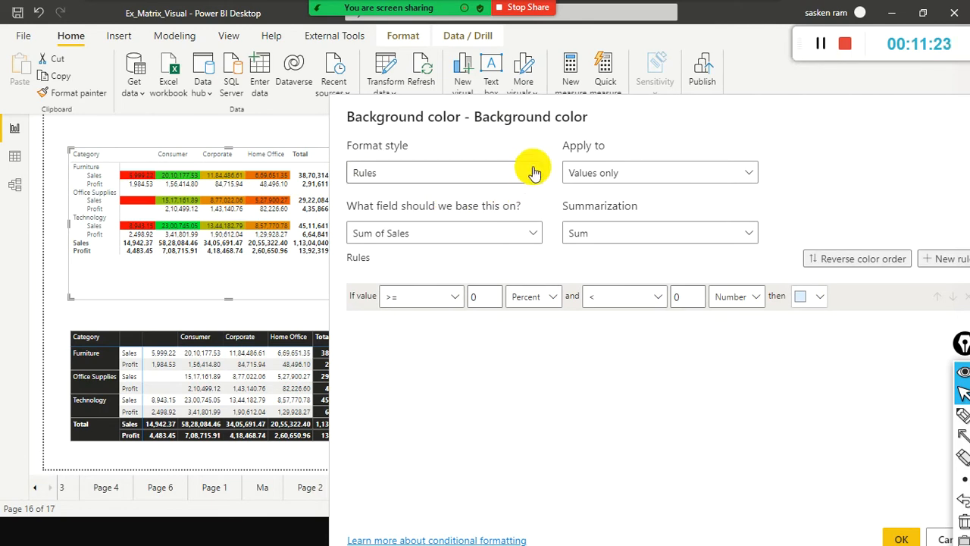
- Check the choices for what the rules apply to and which field they are based on
click(718, 170)
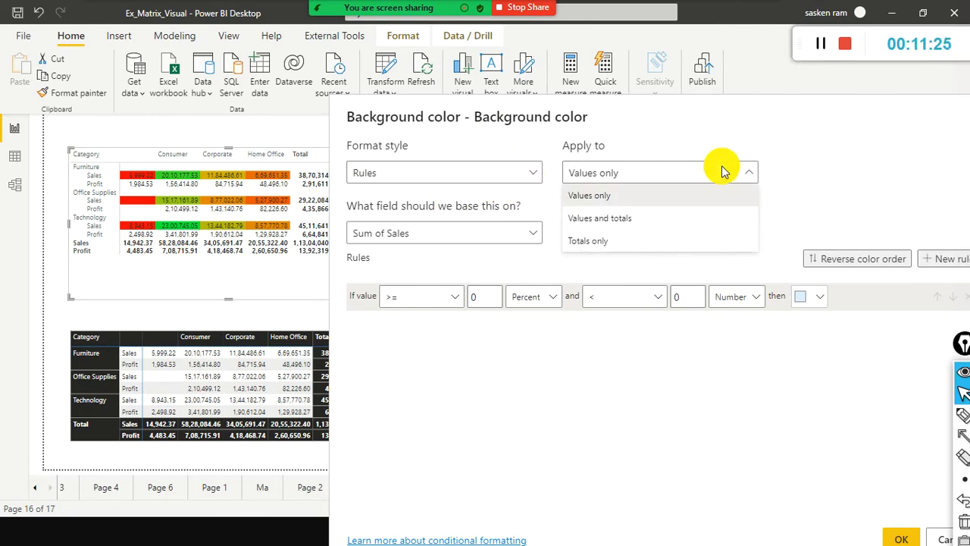
click(721, 172)
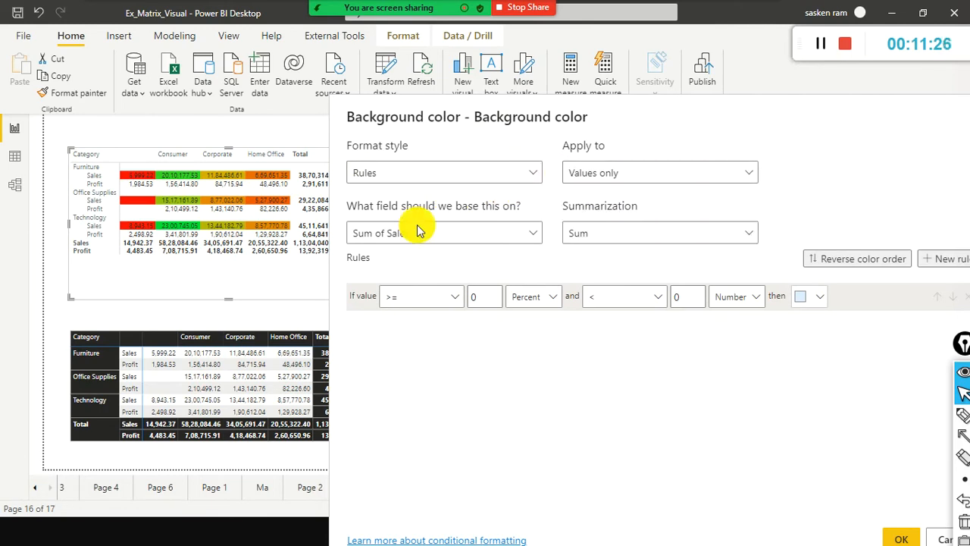
click(518, 235)
click(519, 235)
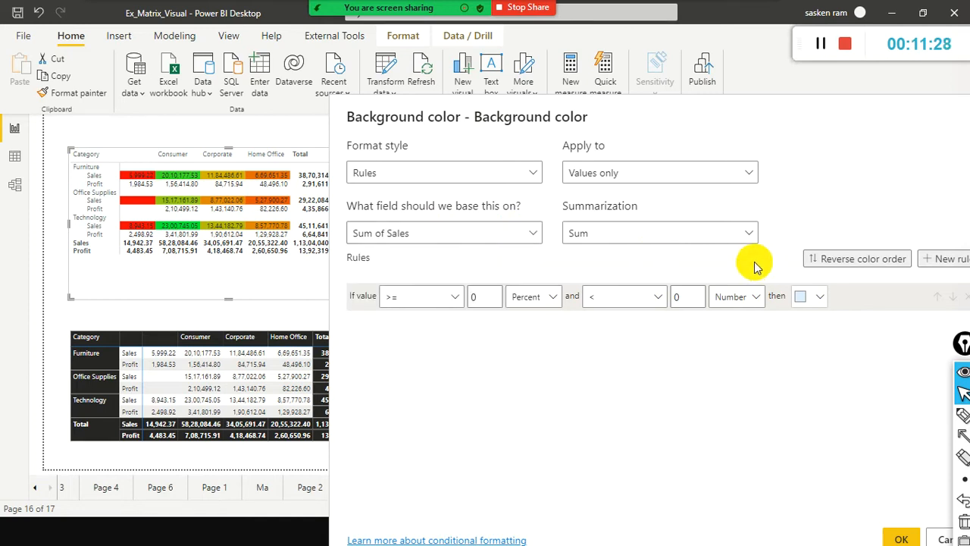
- Change the unit of the first rule's lower bound to Number
click(417, 297)
click(420, 296)
click(479, 296)
click(559, 296)
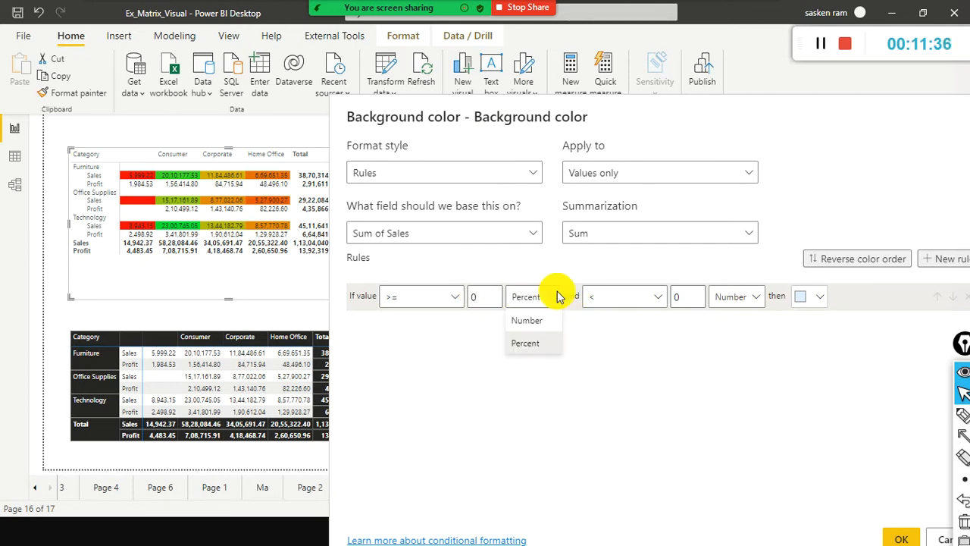
click(553, 319)
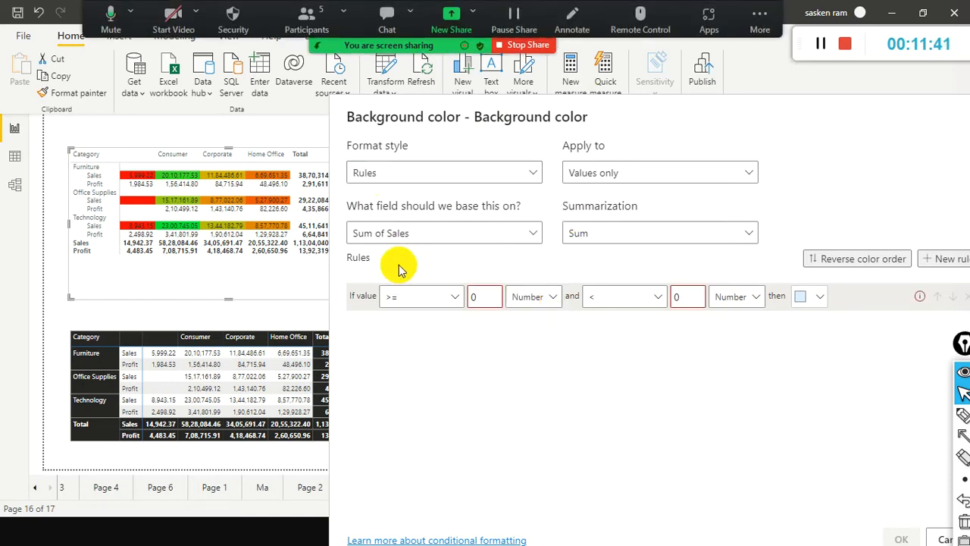
- Check the comparison operators available for the first rule's lower bound, keeping greater than or equal to
click(404, 296)
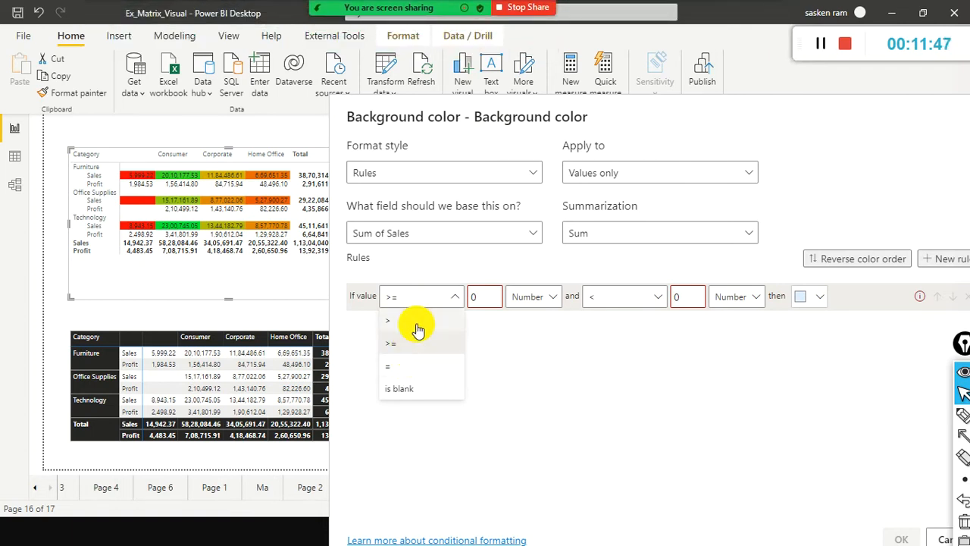
click(405, 346)
click(422, 299)
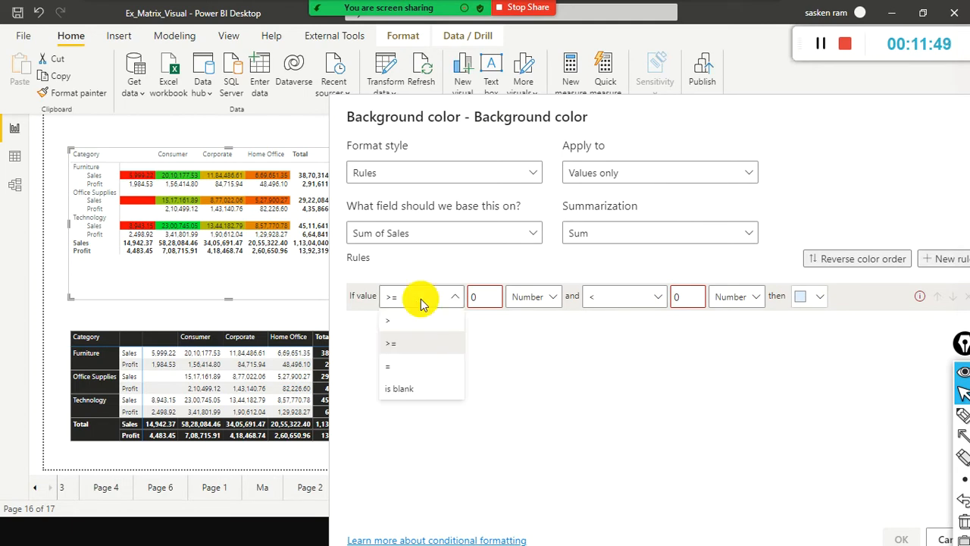
key(Down)
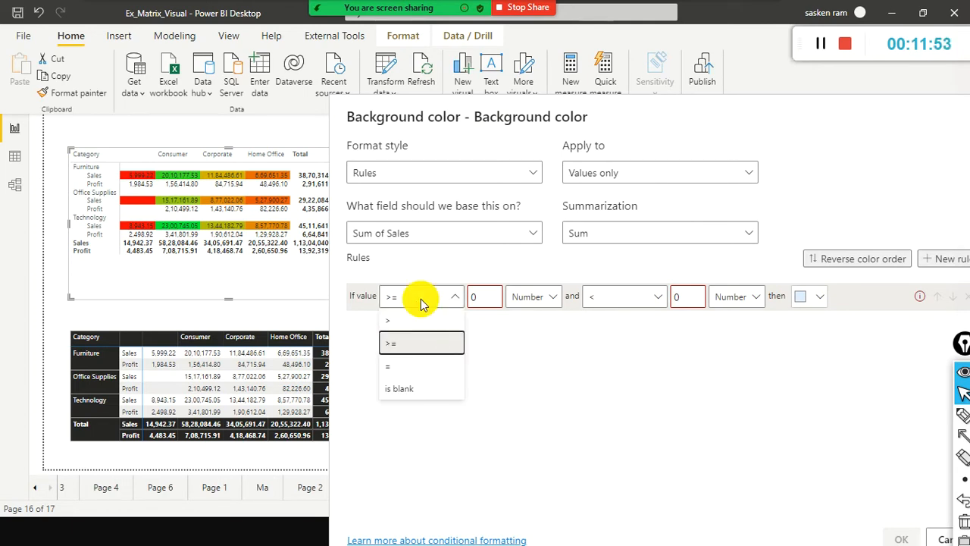
click(422, 301)
- Set the first rule's lower bound to 6000
click(478, 295)
key(BackSpace)
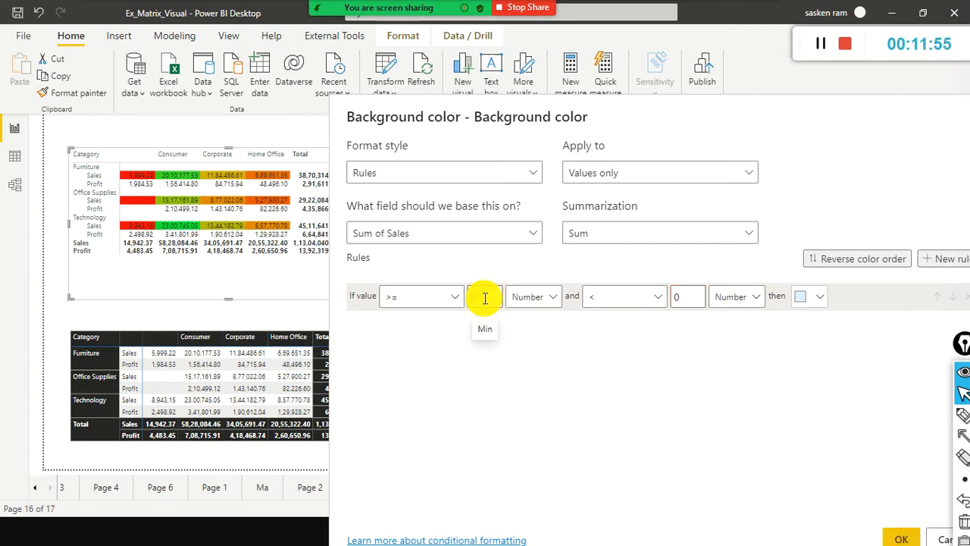
text(6000)
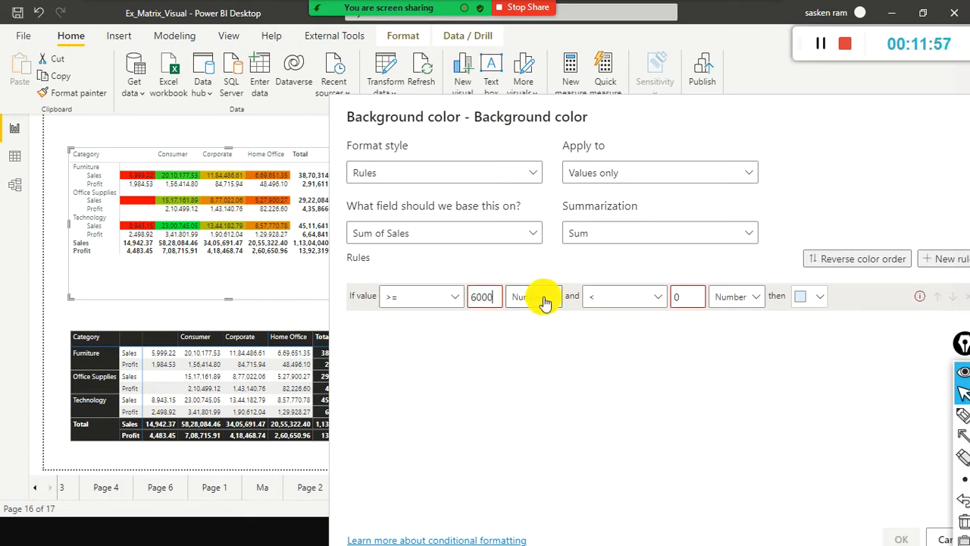
key(Tab)
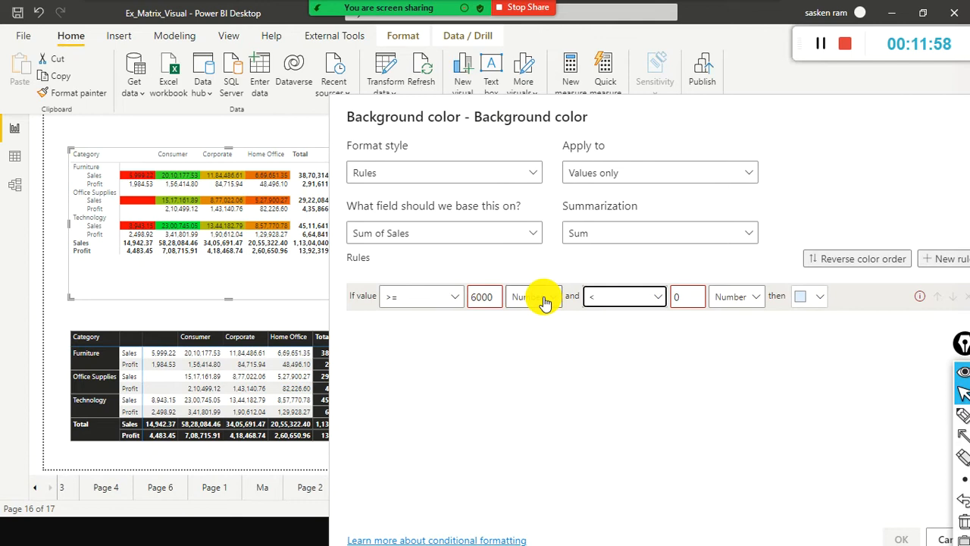
- Keep the first rule's upper comparison as less than and set its upper bound to 700000
click(623, 306)
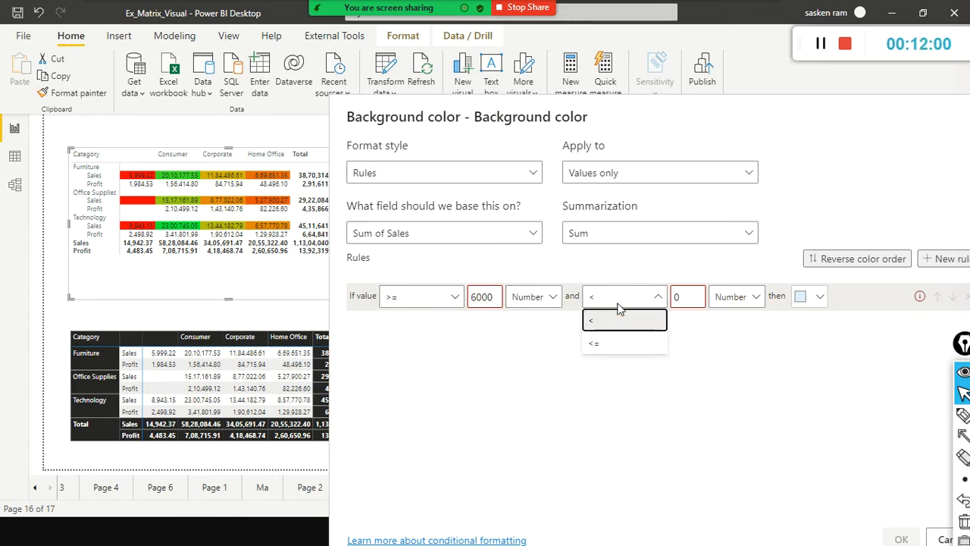
click(691, 297)
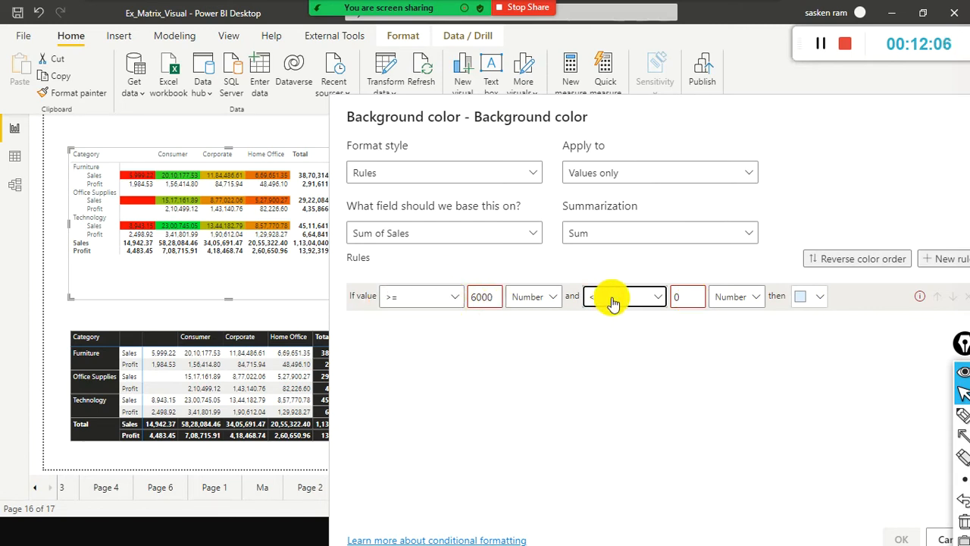
click(689, 299)
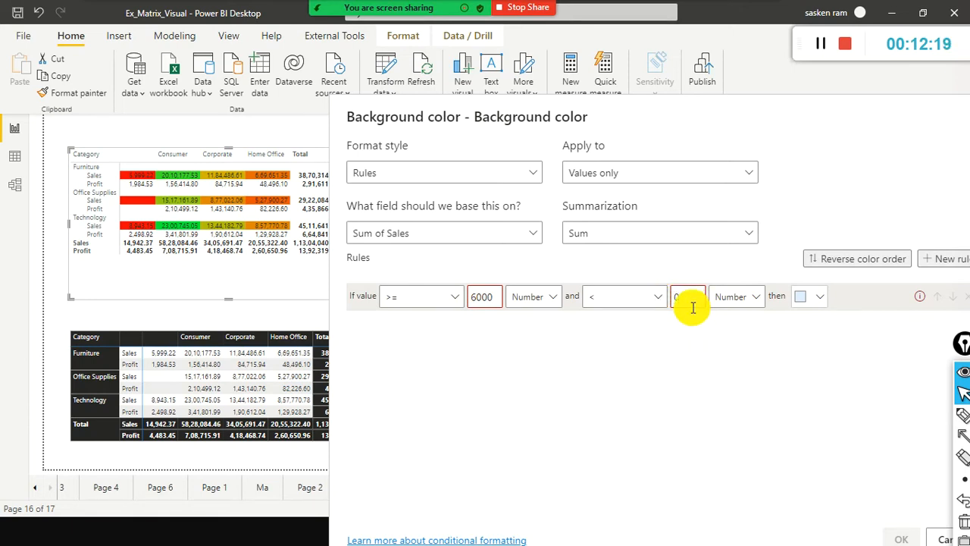
drag(690, 306, 622, 299)
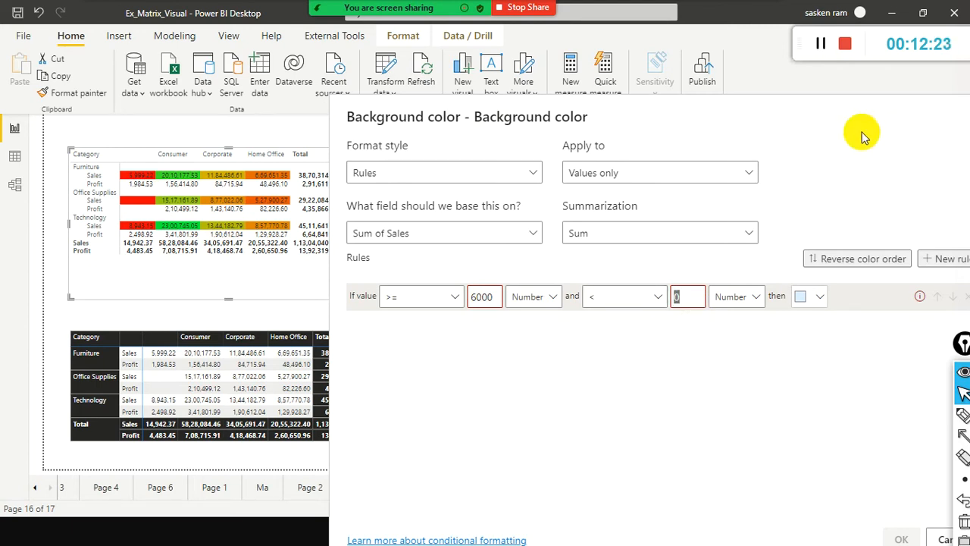
text(70000)
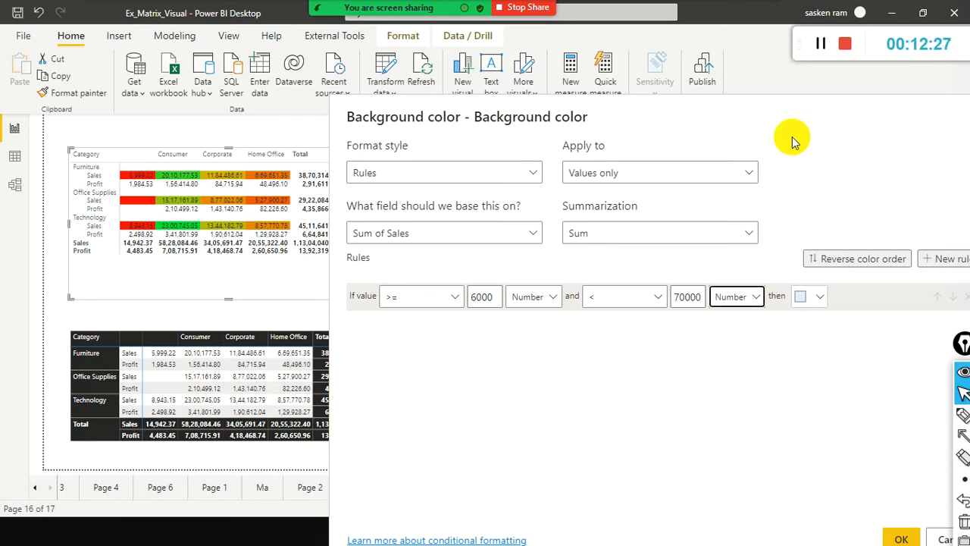
click(692, 295)
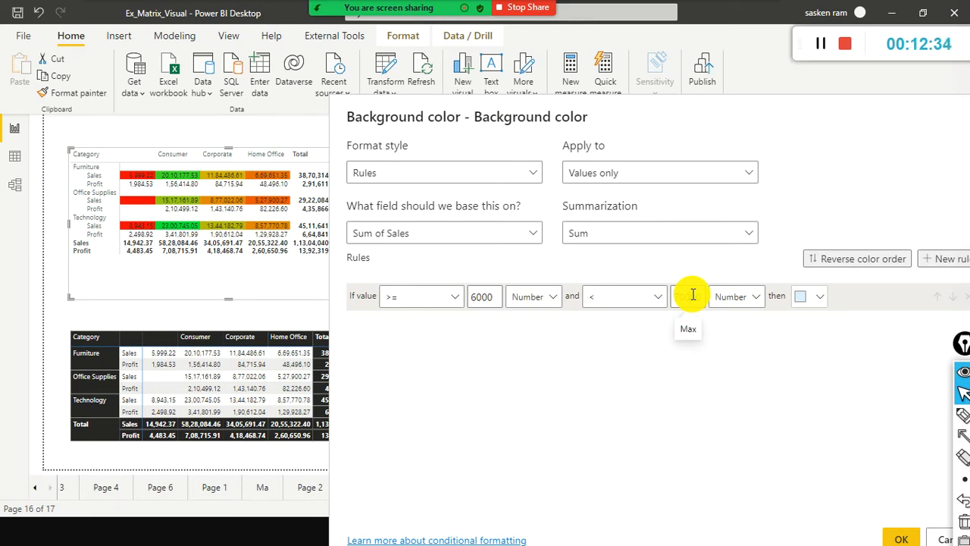
click(696, 300)
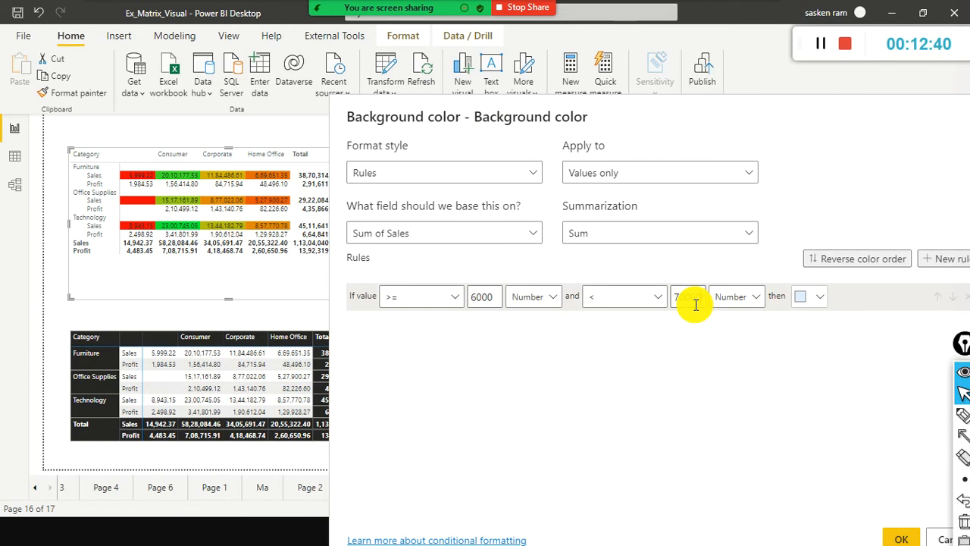
- Set the first rule's background color to the gold theme color and add a second rule
drag(682, 111, 520, 105)
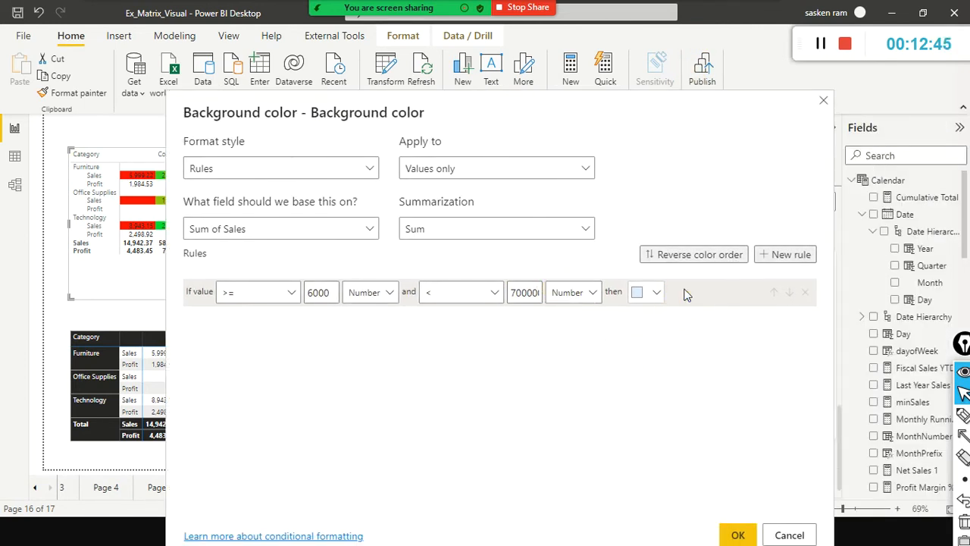
click(657, 295)
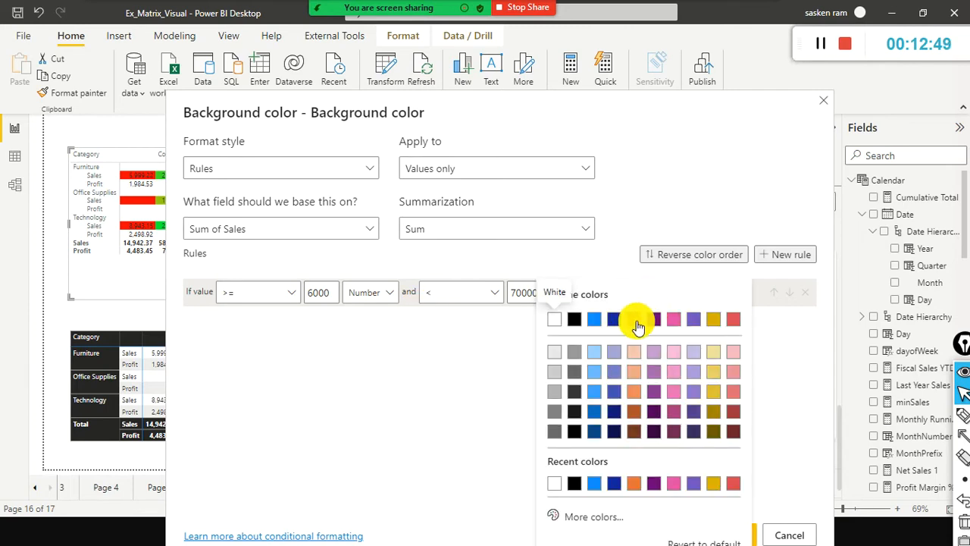
click(712, 319)
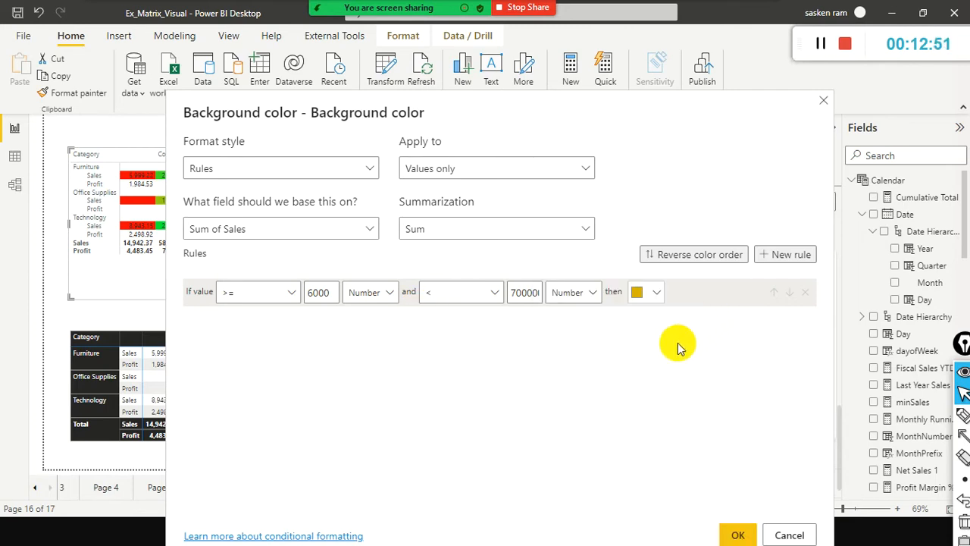
click(778, 258)
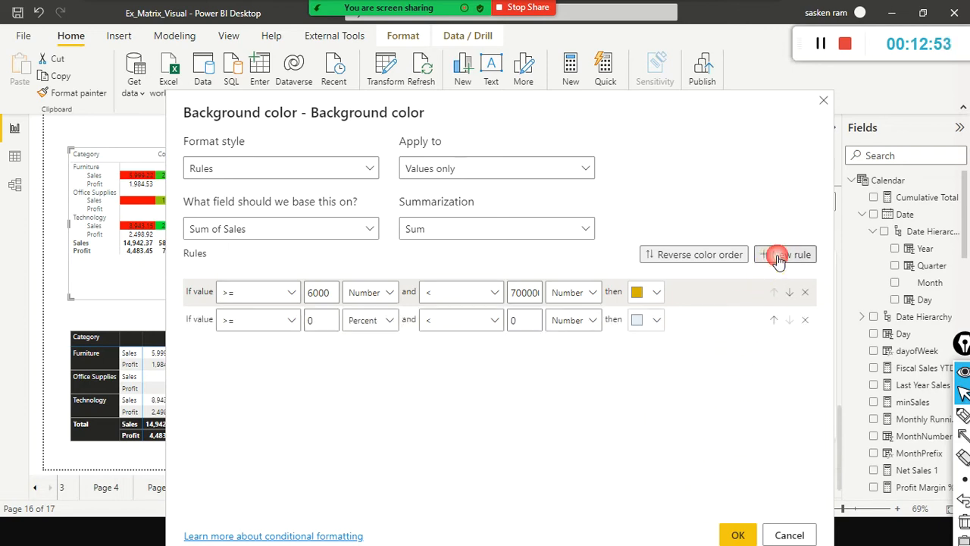
- Change the first rule's lower condition to greater than 0
click(295, 296)
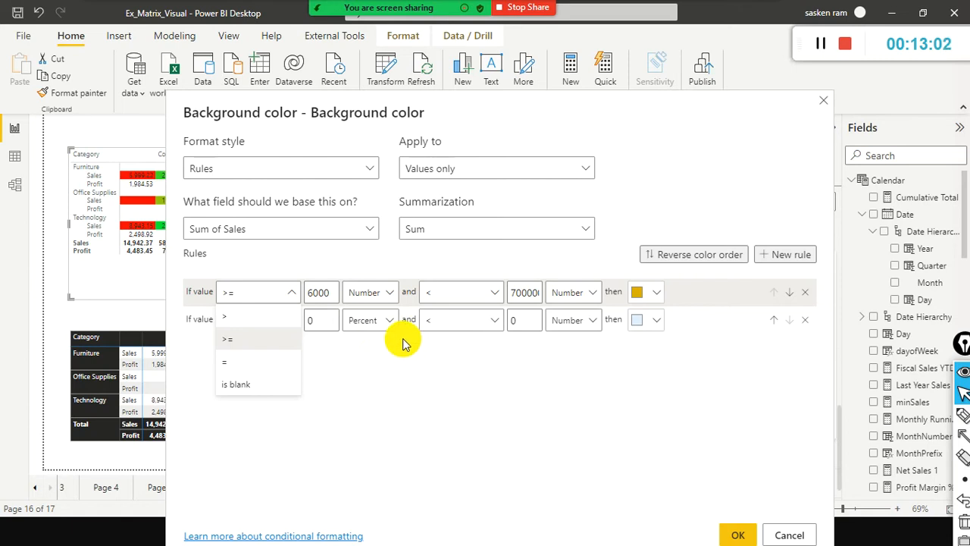
click(254, 322)
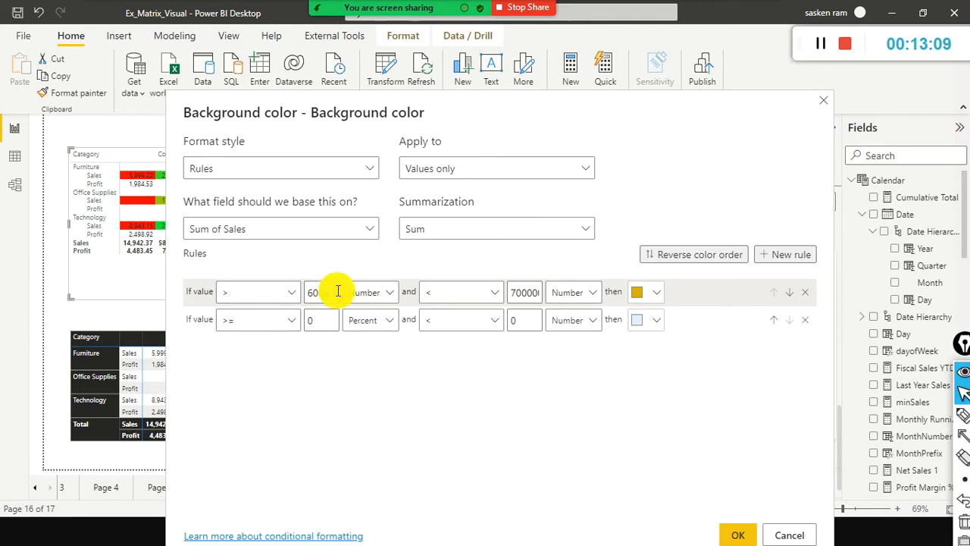
drag(326, 292, 259, 298)
text(0)
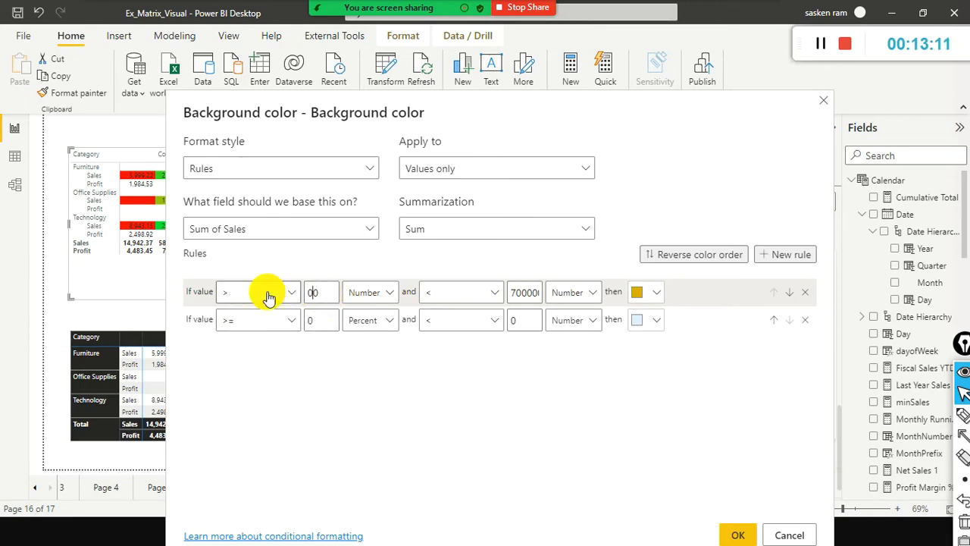
key(BackSpace)
key(Tab)
key(Tab)
key(Tab)
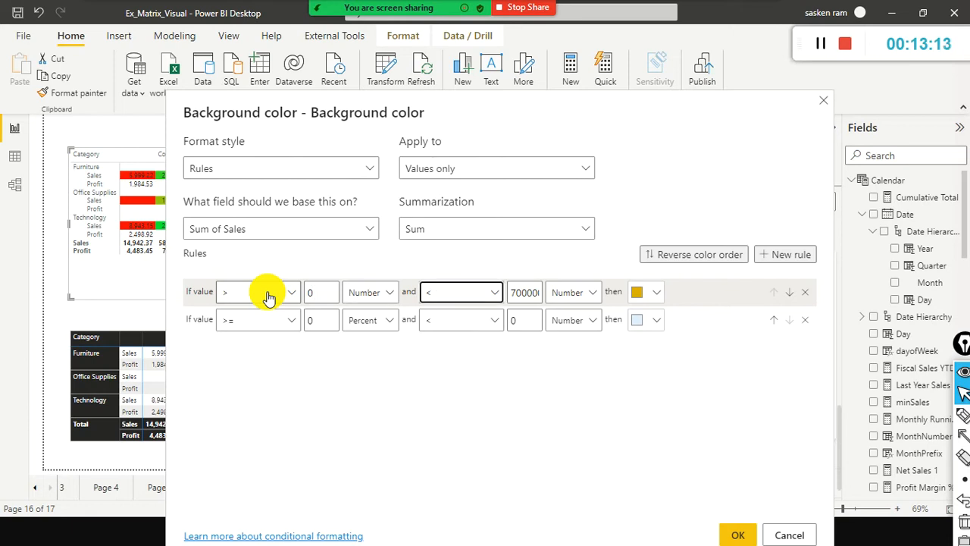
key(shift+Tab)
- Change the first rule's upper condition to less than or equal to 60000
click(494, 292)
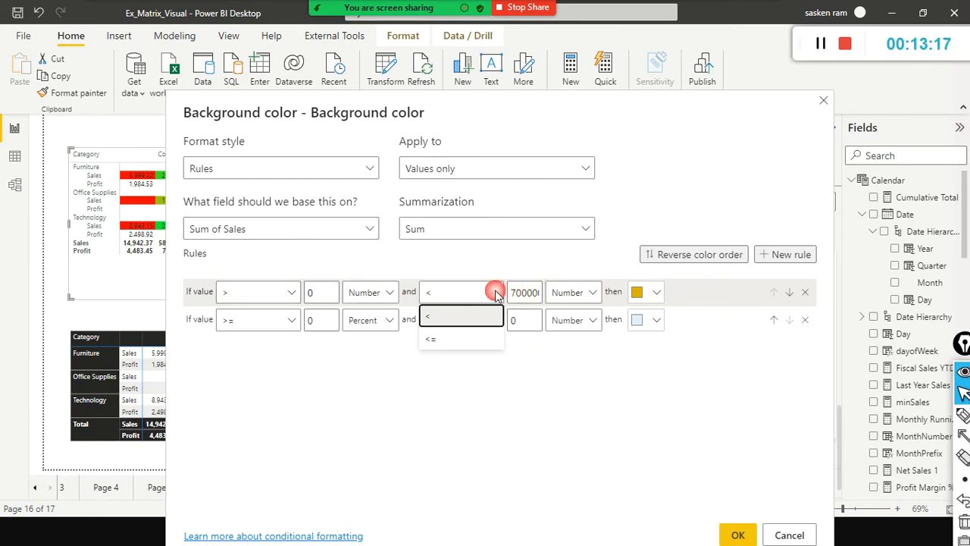
click(439, 343)
click(530, 296)
drag(450, 104, 602, 147)
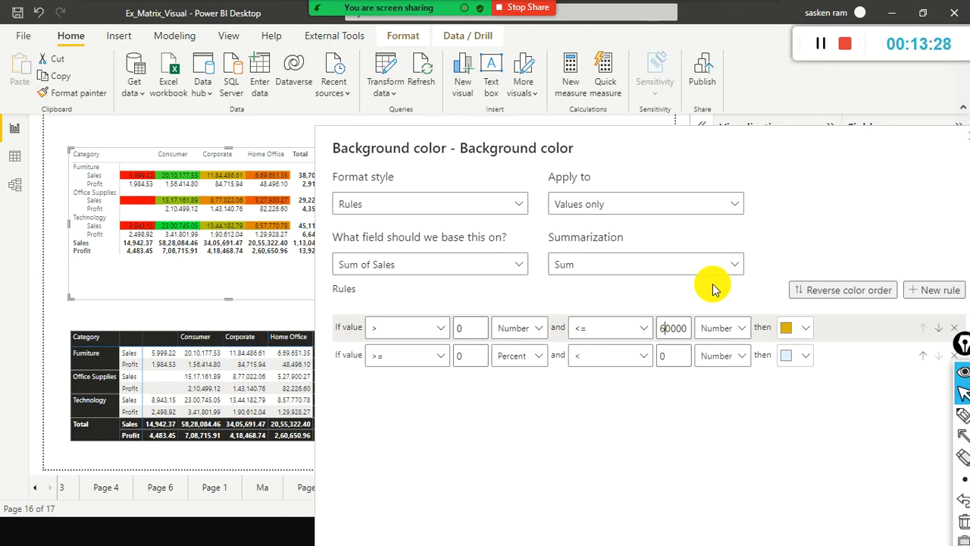
- Change the first rule's background color to a custom bright red
click(803, 329)
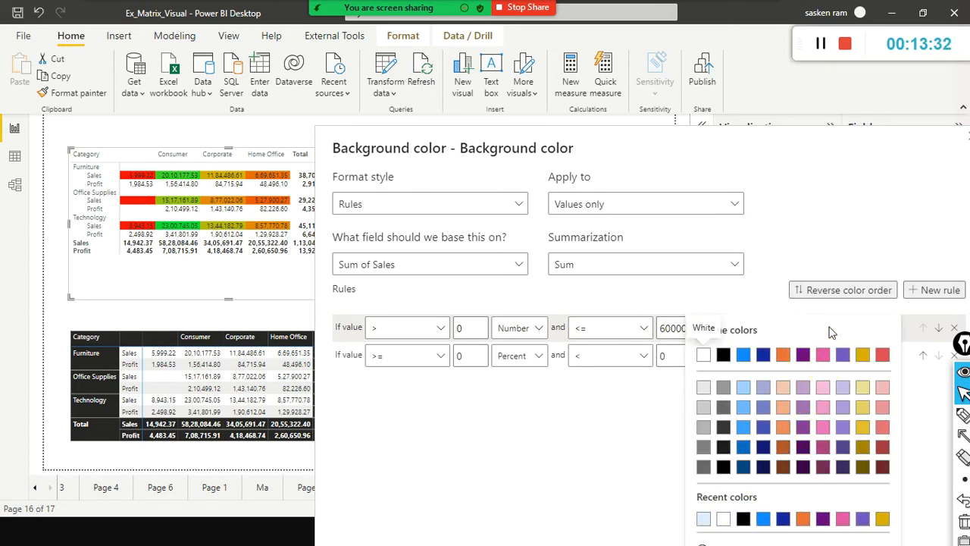
drag(829, 328, 761, 233)
click(865, 356)
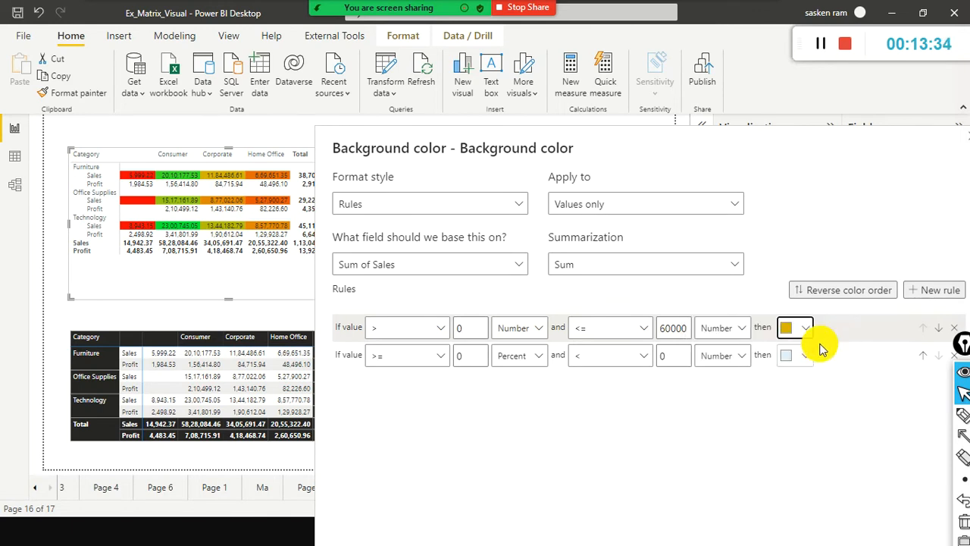
click(805, 329)
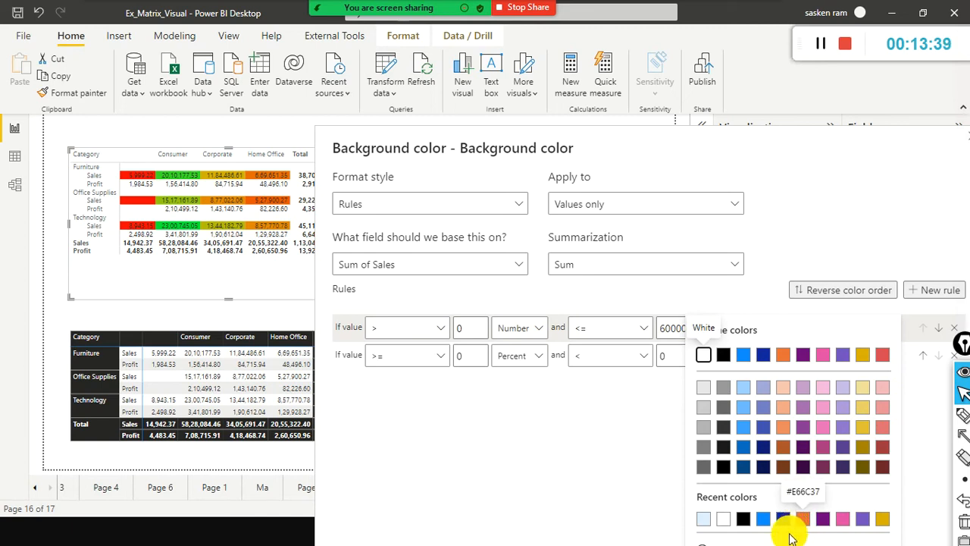
click(748, 542)
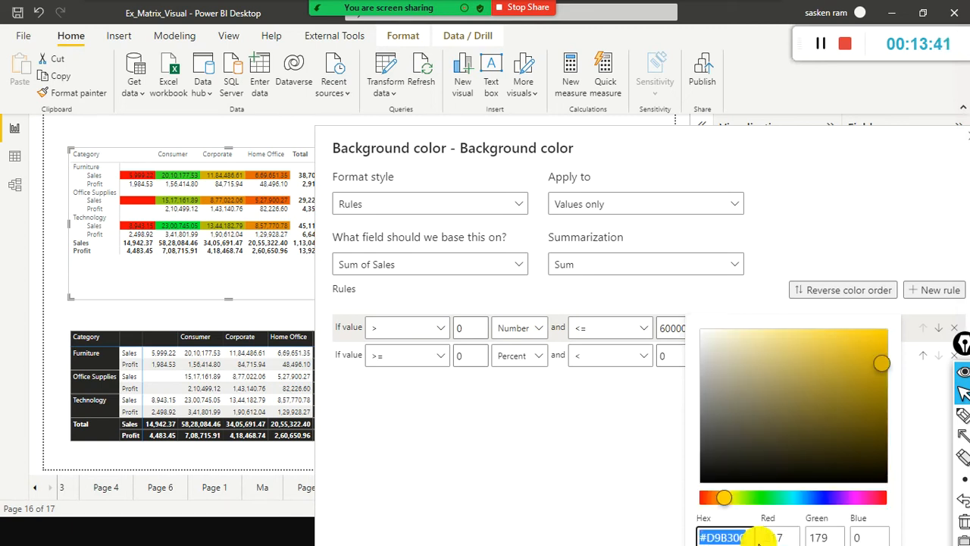
click(702, 498)
click(880, 339)
click(620, 407)
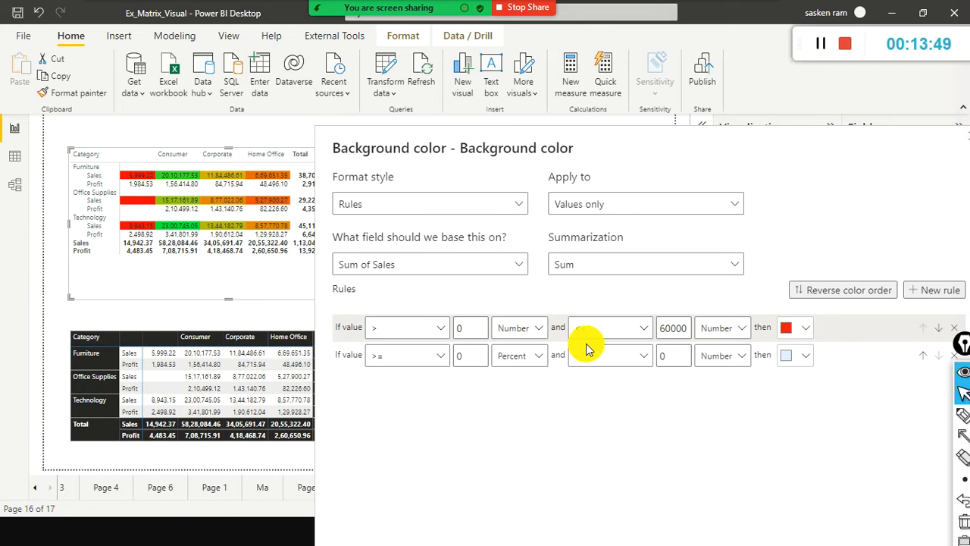
- Set the second rule's lower condition to greater than 60000, with Number as its unit
click(447, 356)
click(373, 390)
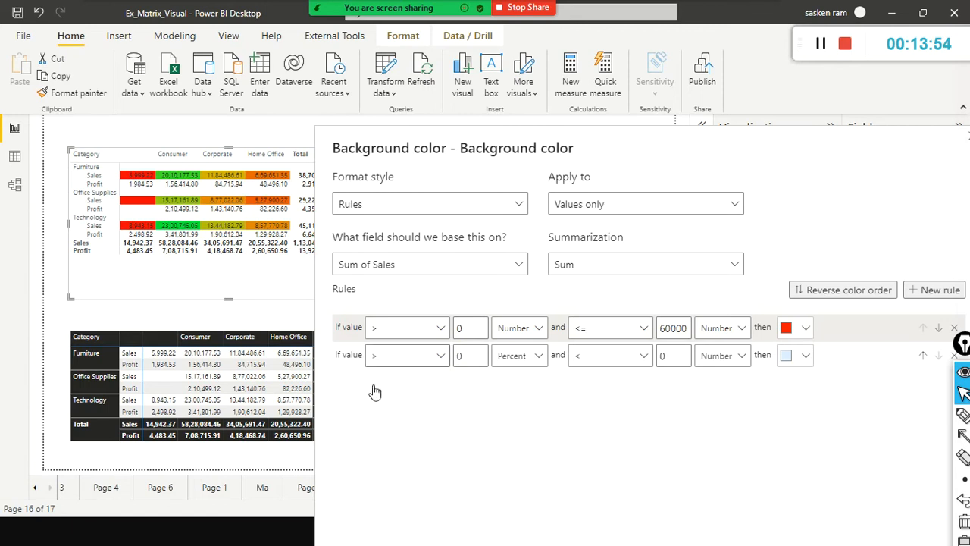
click(521, 355)
click(523, 379)
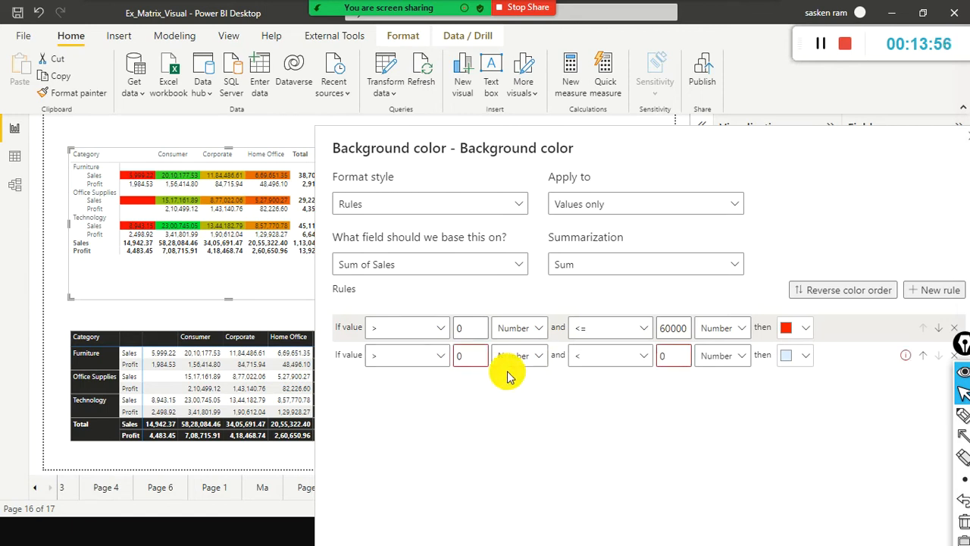
click(472, 360)
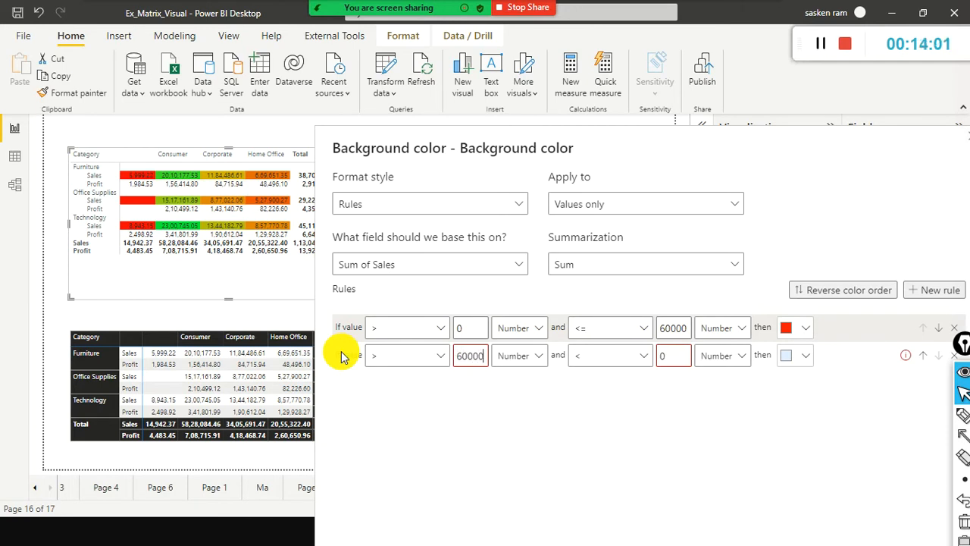
- Set the second rule's upper bound to 700000, keeping the less than comparison
key(Tab)
key(Tab)
key(Tab)
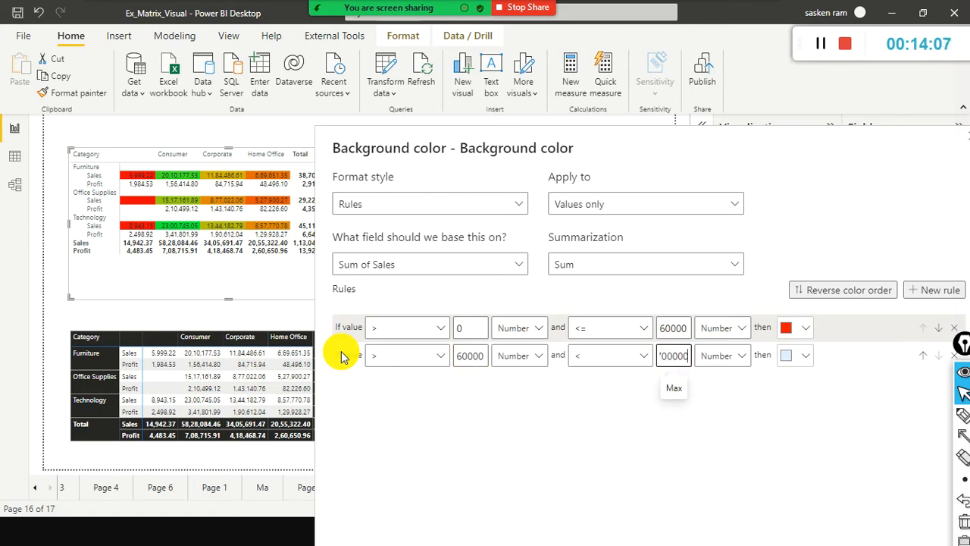
key(Tab)
key(Tab)
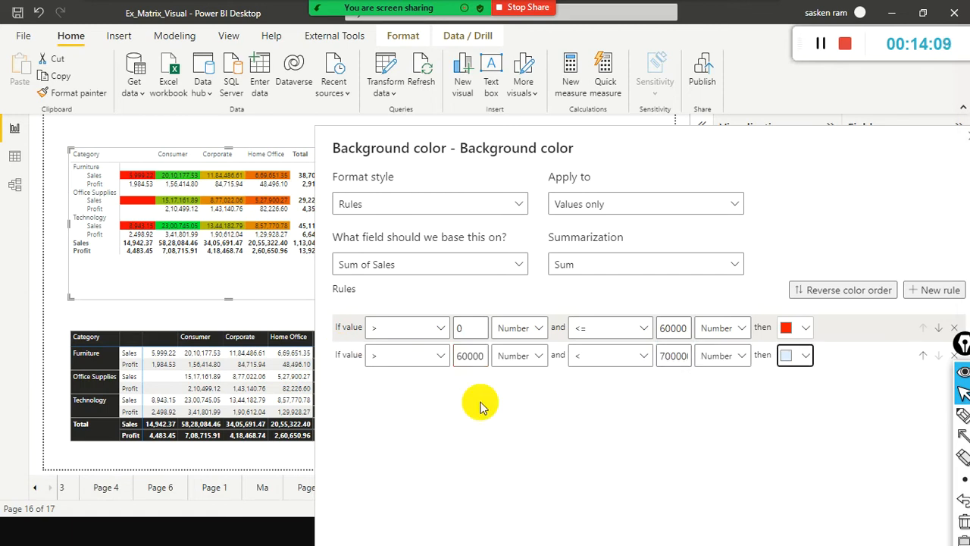
- Set the second rule's background color to the gold theme color and add a third rule
click(788, 358)
click(871, 356)
click(856, 356)
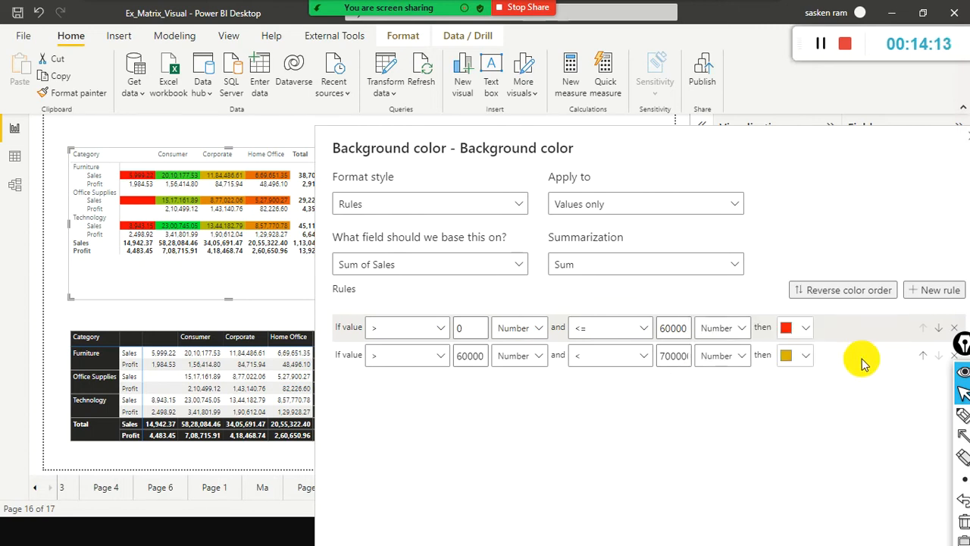
click(935, 291)
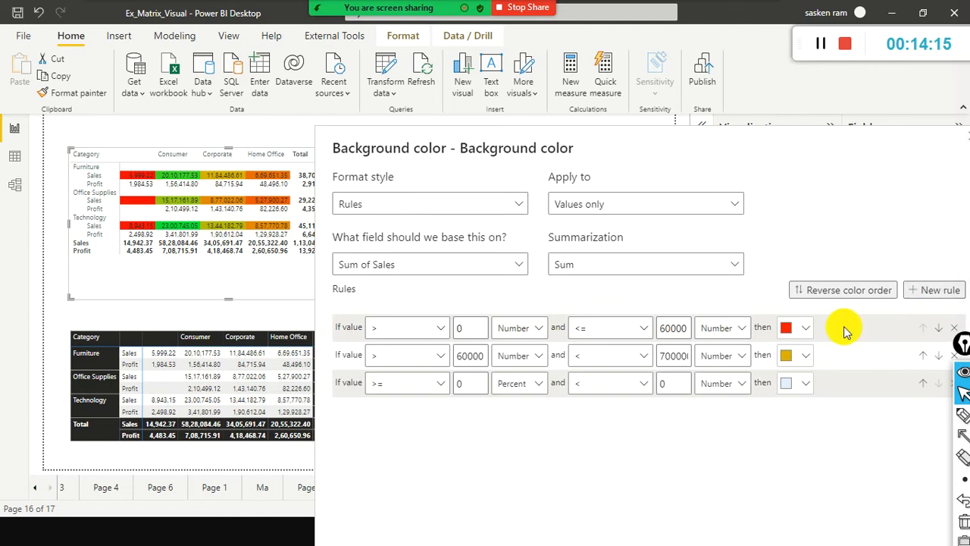
- Set the third rule's lower condition to greater than or equal to 700000
click(404, 383)
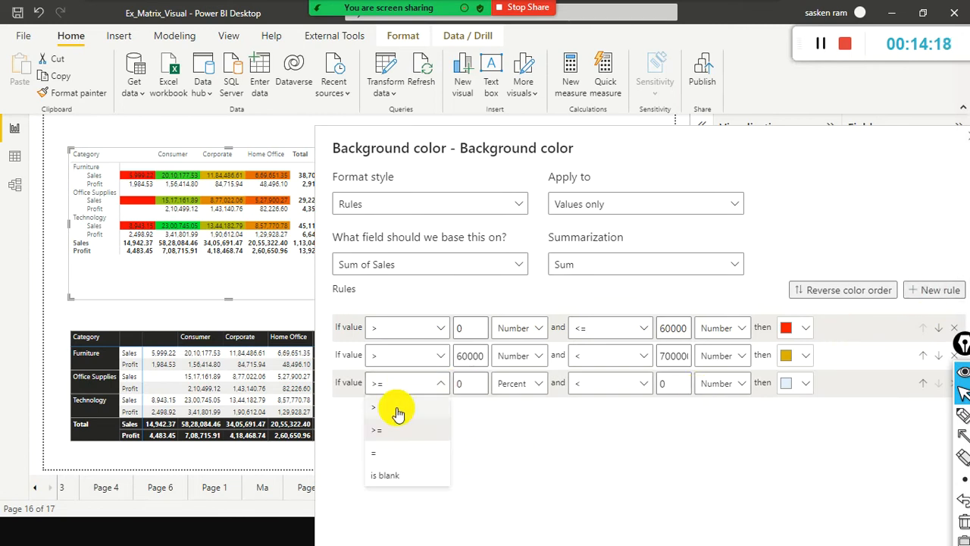
click(393, 435)
click(468, 376)
key(BackSpace)
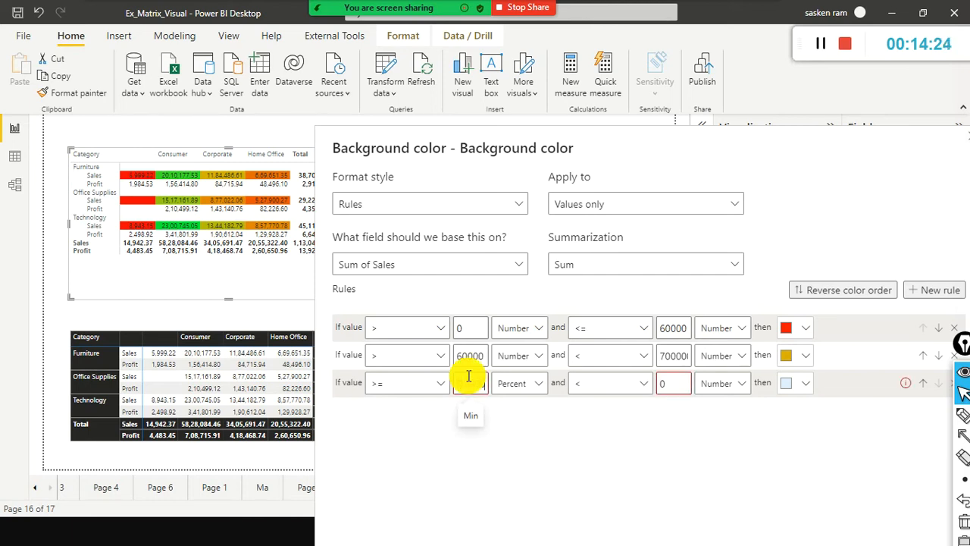
key(Tab)
key(Tab)
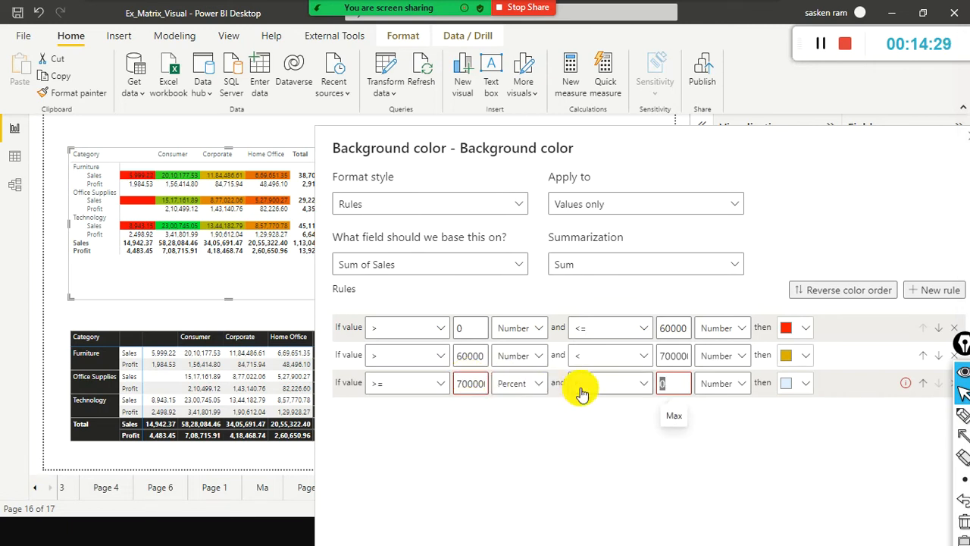
- Change the third rule's background color to a custom bright green
click(804, 387)
click(804, 385)
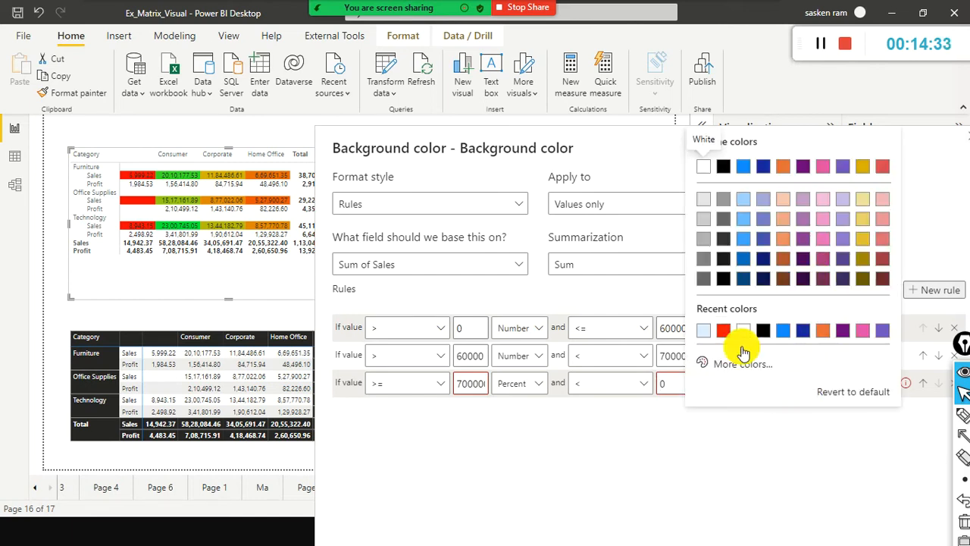
click(733, 376)
drag(760, 310, 767, 311)
click(881, 144)
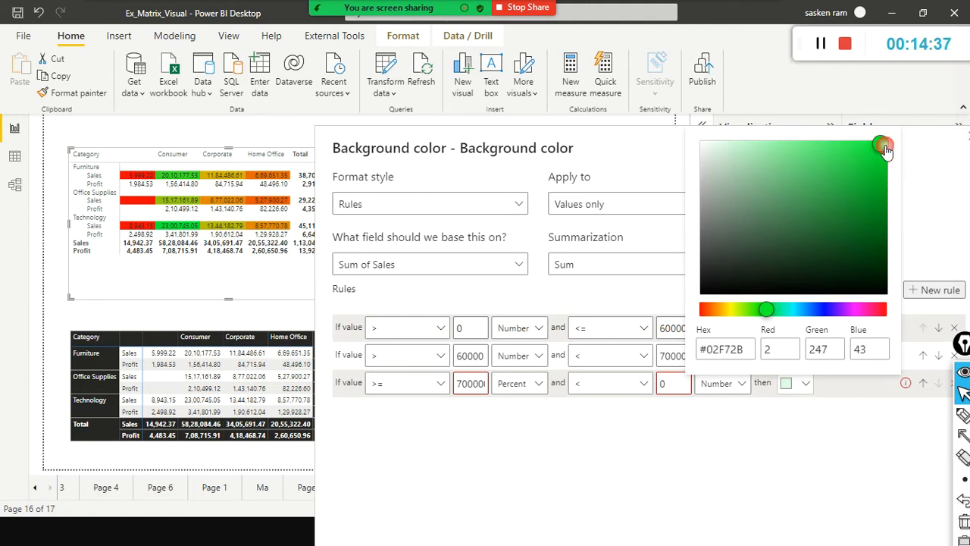
click(786, 429)
- Set the third rule's upper bound to 2100000, moving the dialog aside to compare it with the matrix's Sales values
drag(803, 135, 635, 23)
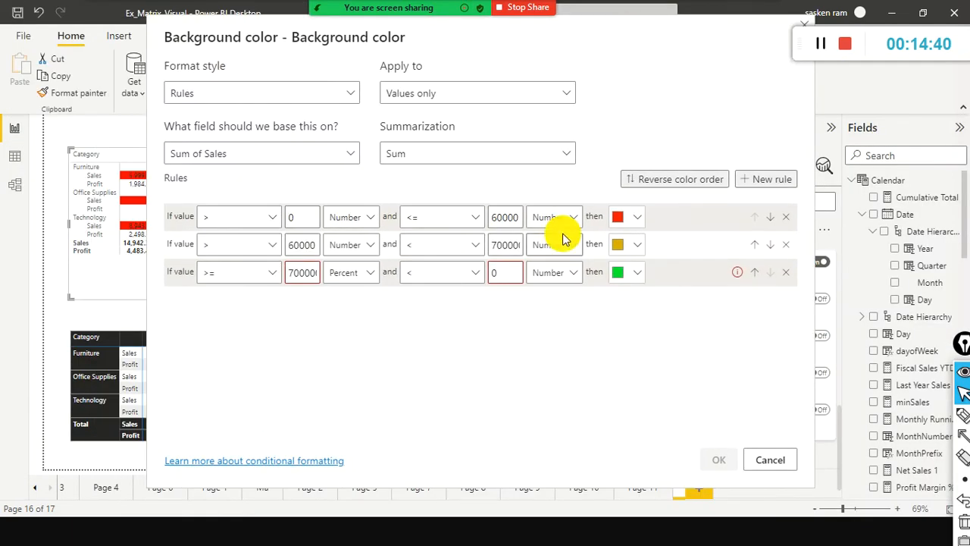
click(504, 278)
text(0)
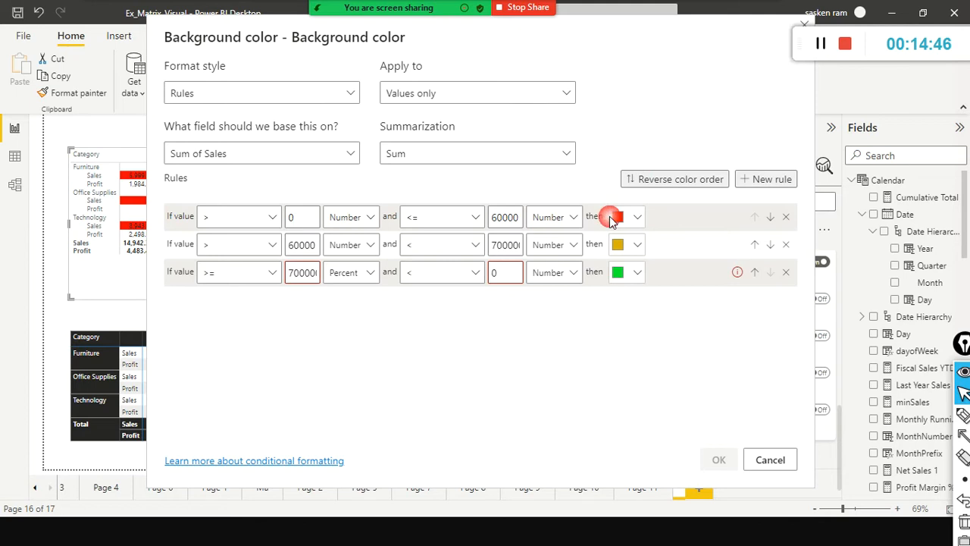
click(500, 286)
text(0)
click(506, 274)
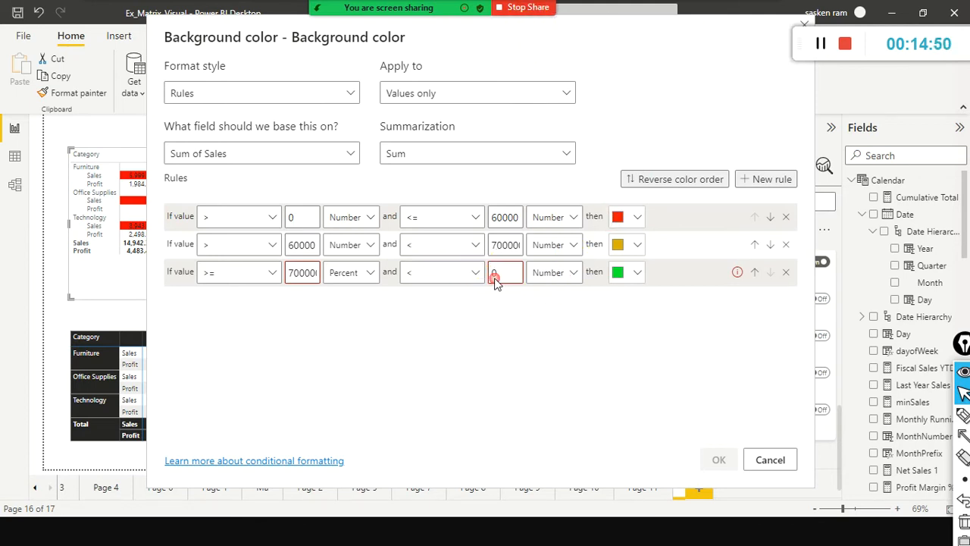
drag(379, 36, 653, 170)
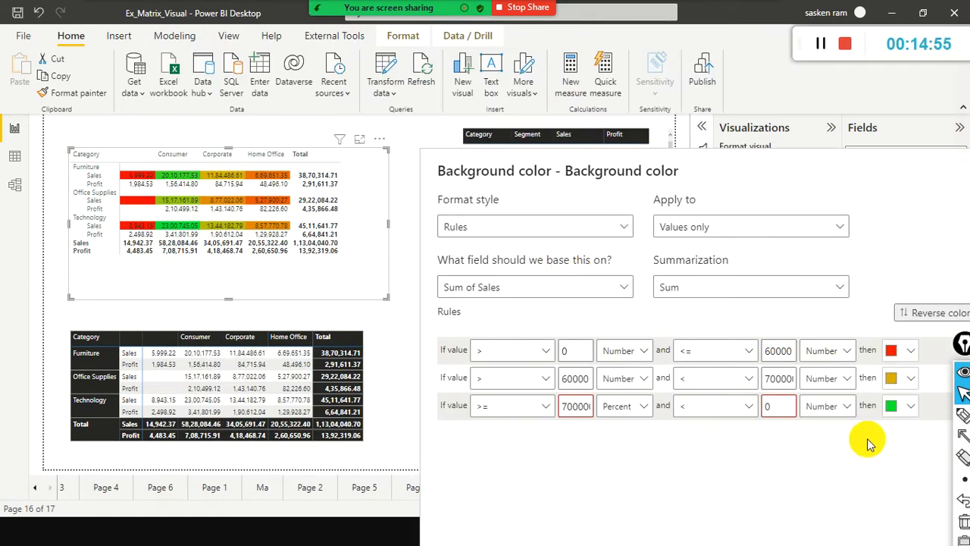
click(775, 408)
key(BackSpace)
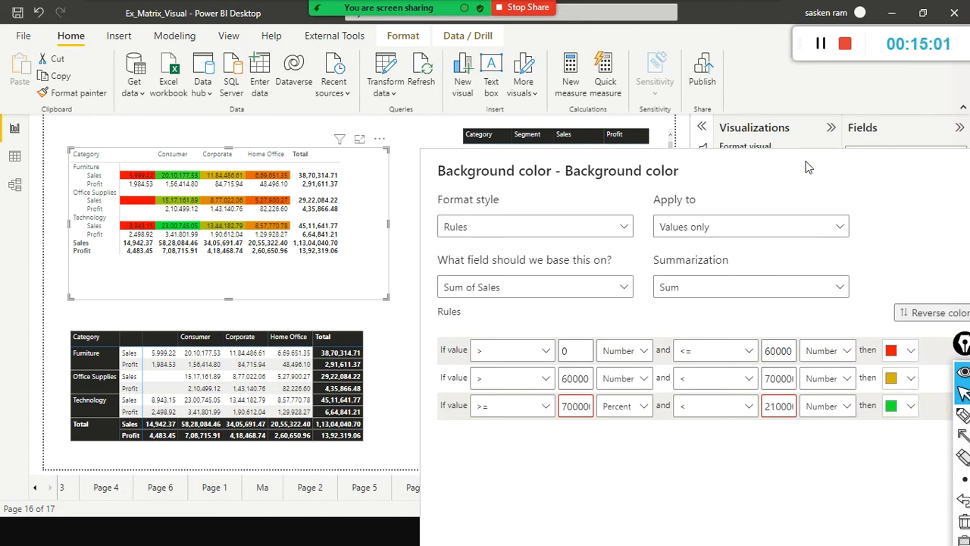
drag(808, 165, 601, 17)
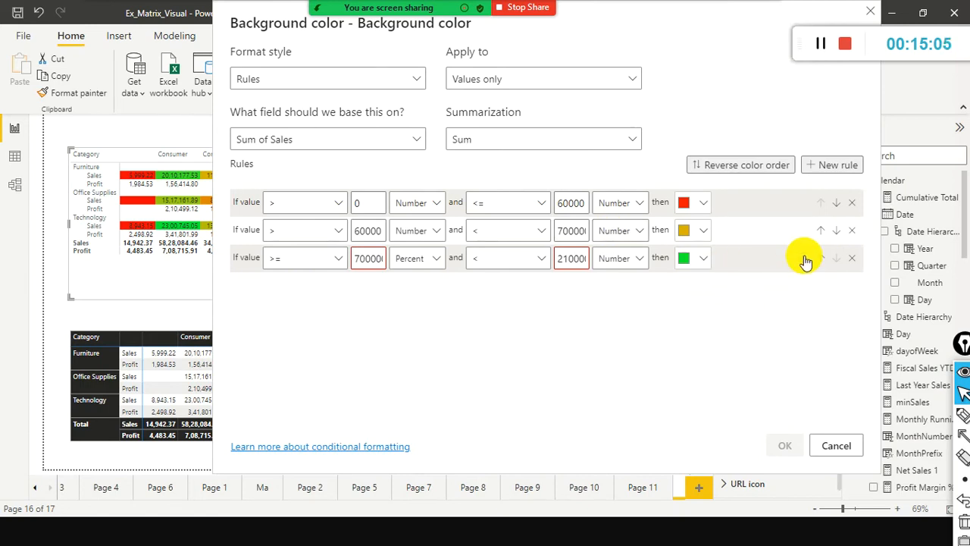
- Check the error on the third rule and examine its full lower and upper bound values
mouse_move(805, 260)
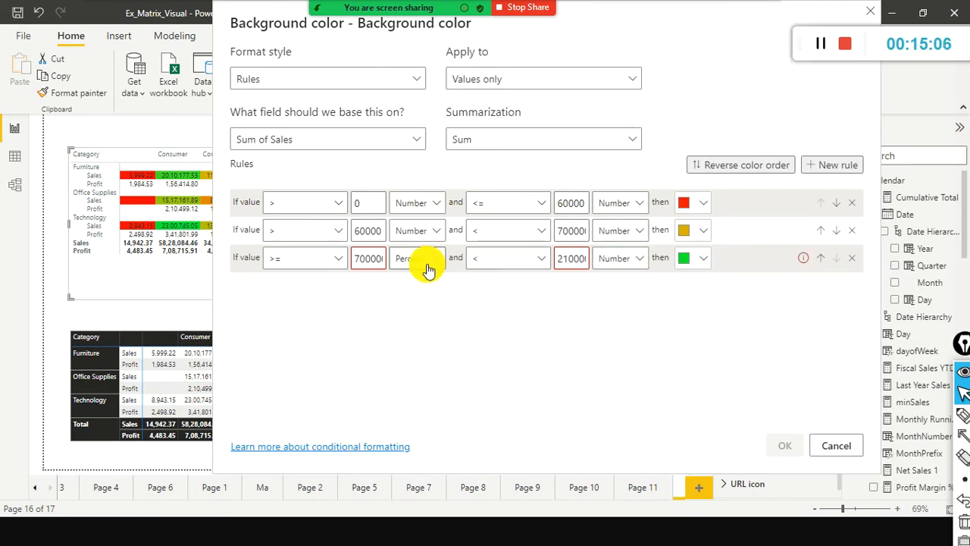
double_click(579, 265)
click(564, 259)
click(361, 258)
key(Right)
key(Right)
key(Right)
key(Right)
key(Right)
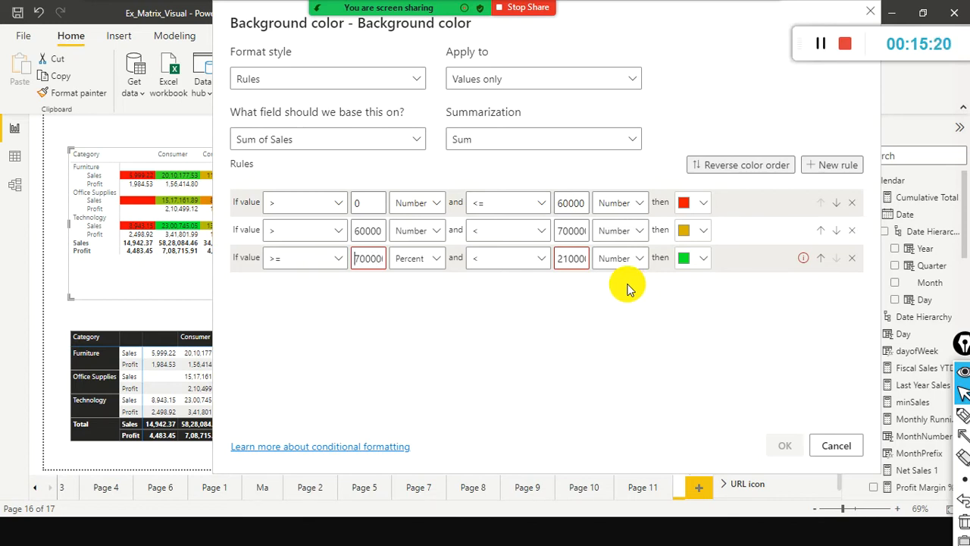
- Set the unit of the third rule's lower bound to Number and apply the rules to the matrix
click(438, 264)
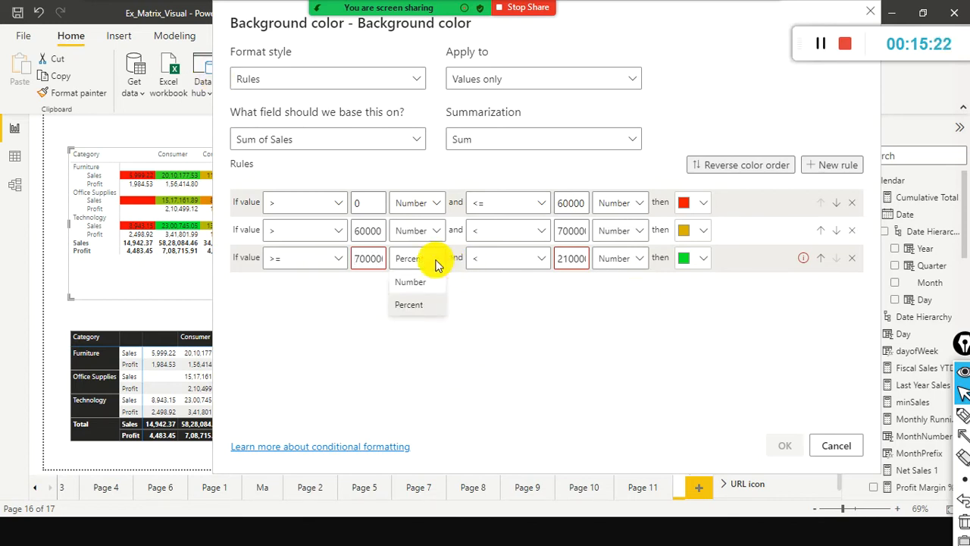
click(436, 300)
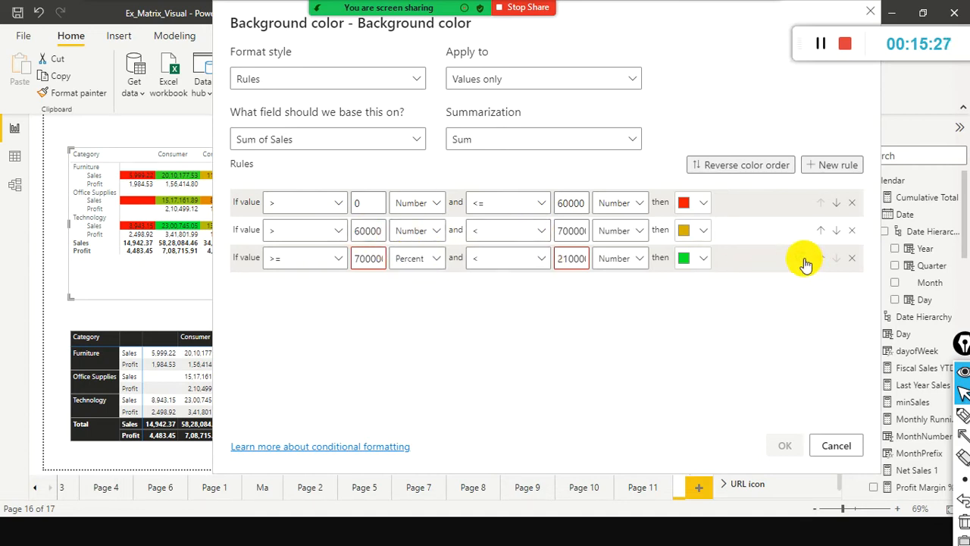
mouse_move(805, 264)
click(433, 262)
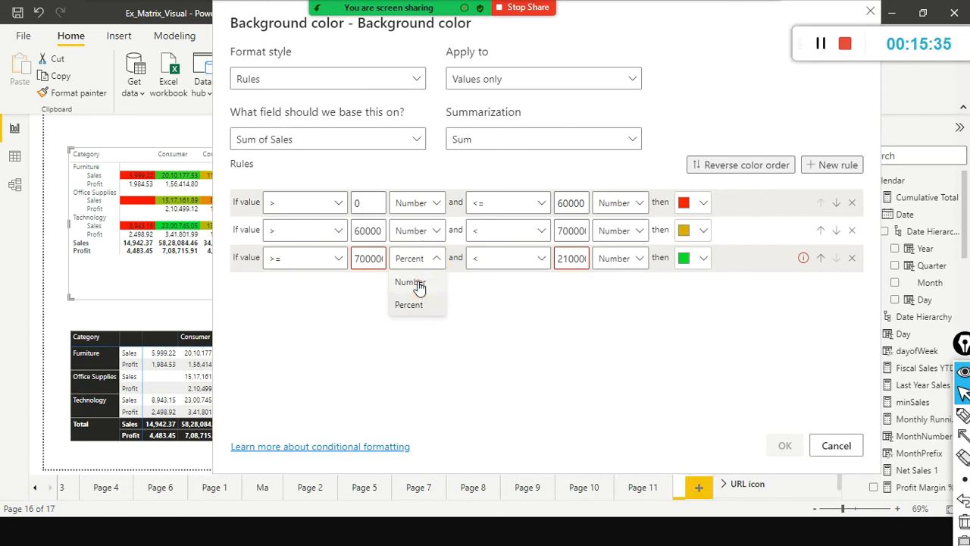
click(416, 282)
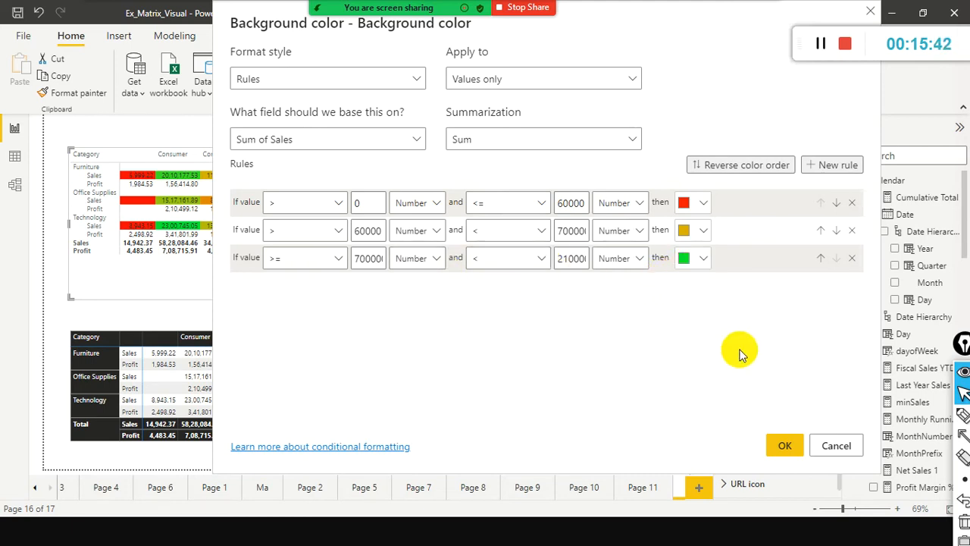
click(785, 447)
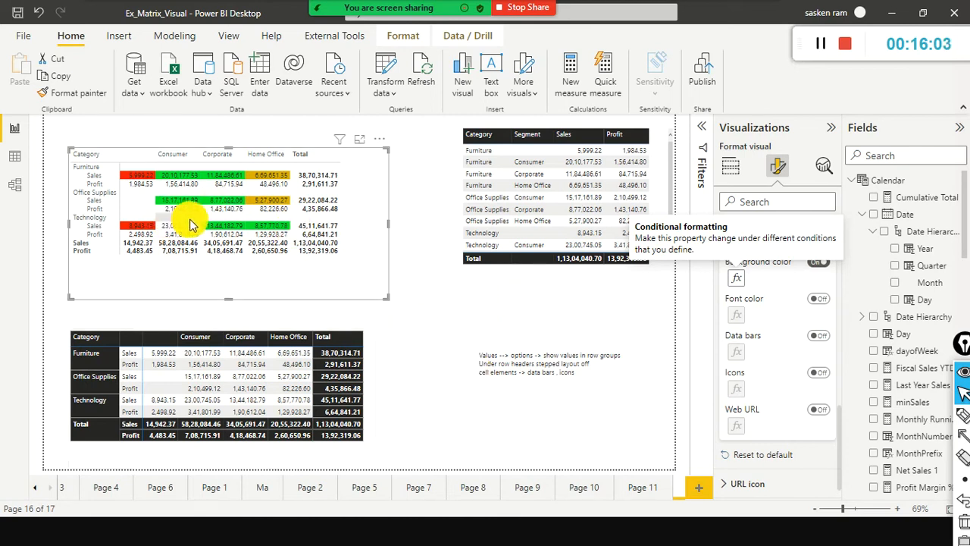
- Raise the third rule's upper bound to 2500000 and apply the updated background color rules
click(737, 281)
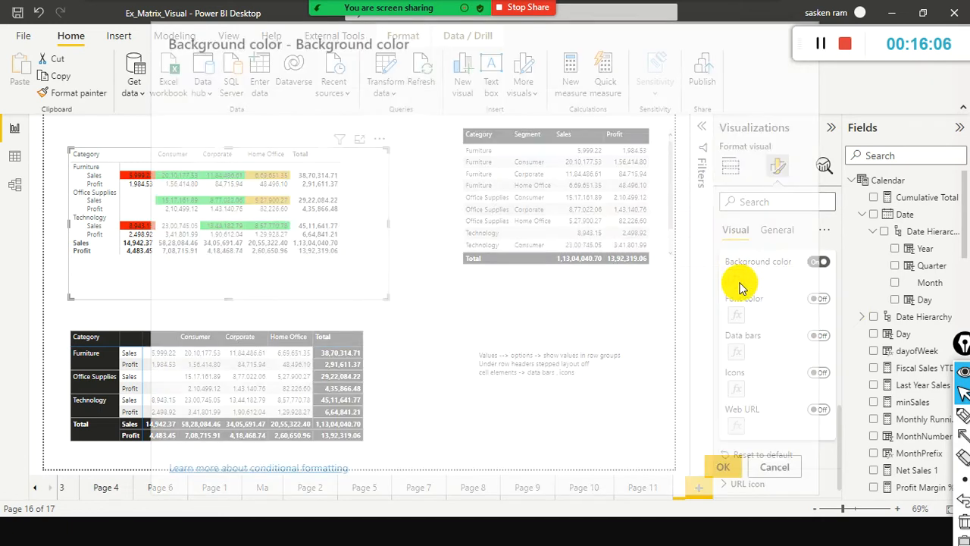
click(506, 277)
key(BackSpace)
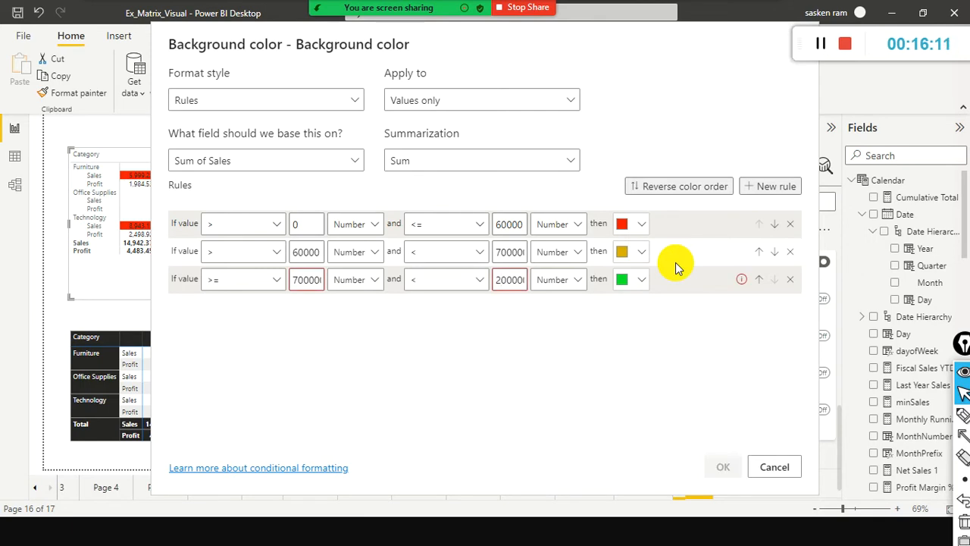
text(5)
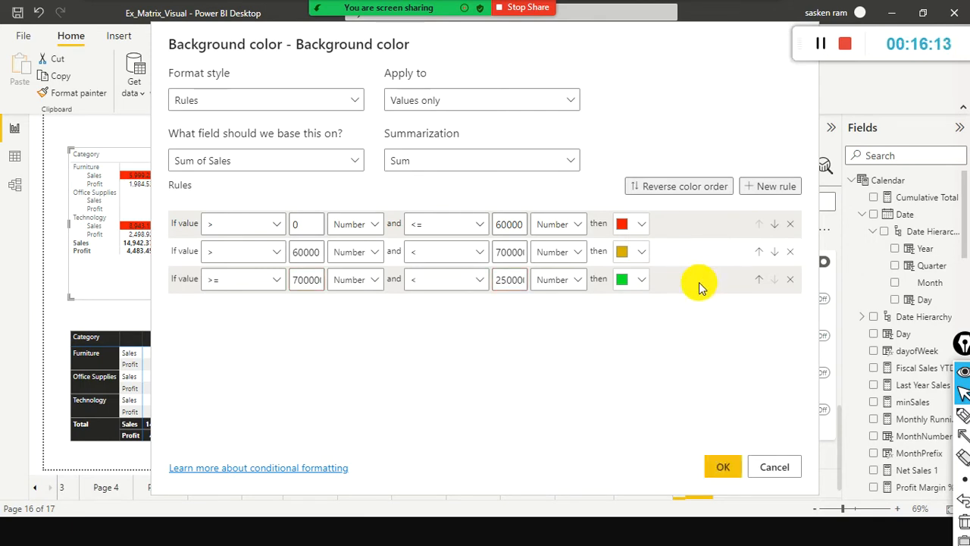
click(733, 463)
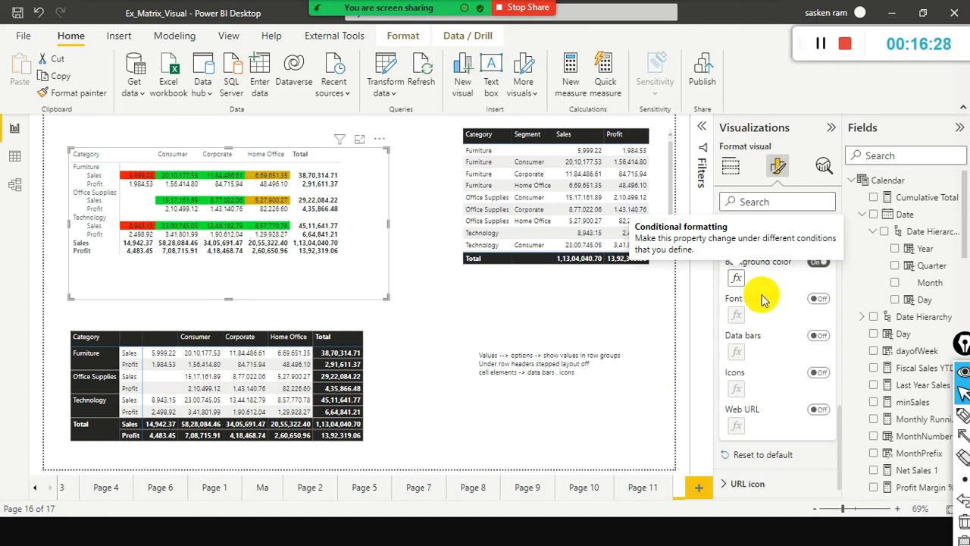
- Review the conditions and colors of the Sales background color rules in the matrix's cell elements settings
scroll(754, 310, up, 1)
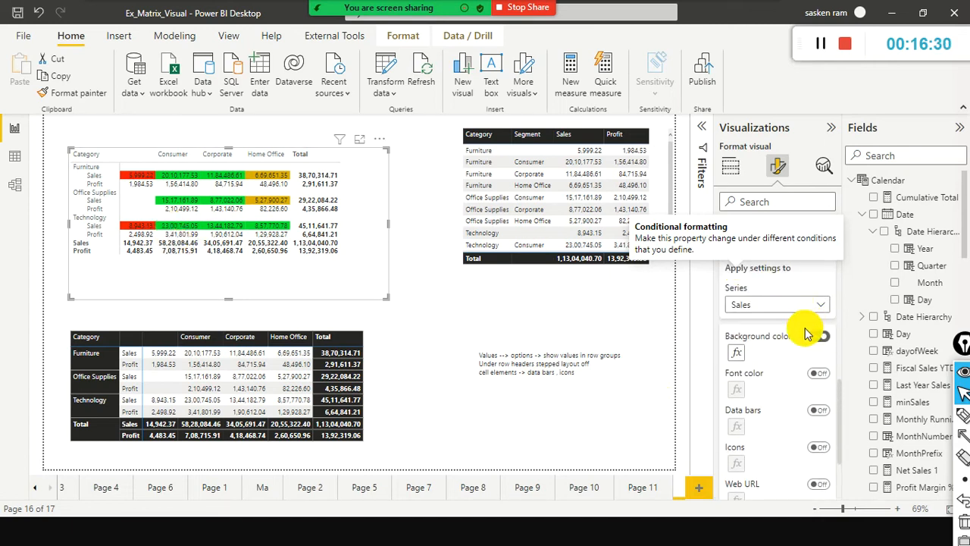
scroll(807, 337, down, 2)
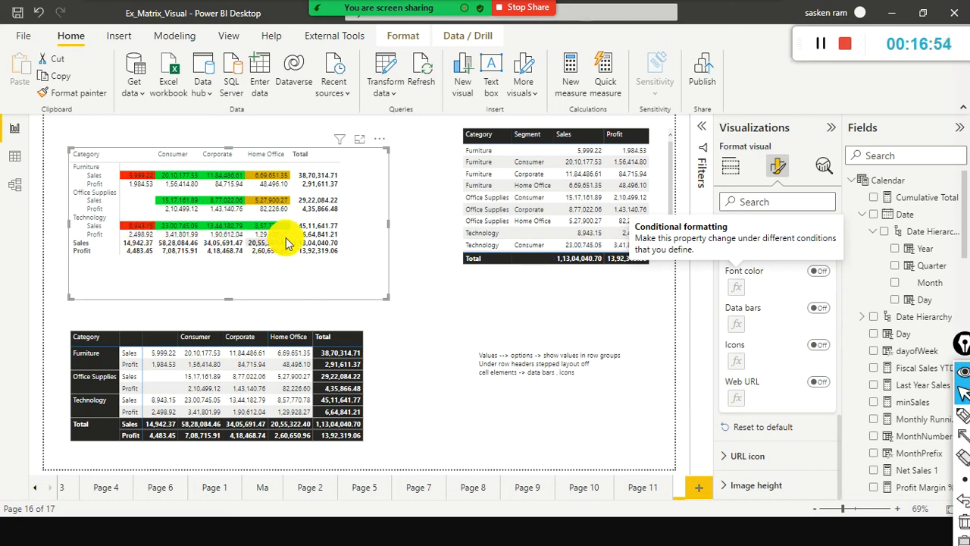
scroll(794, 324, up, 2)
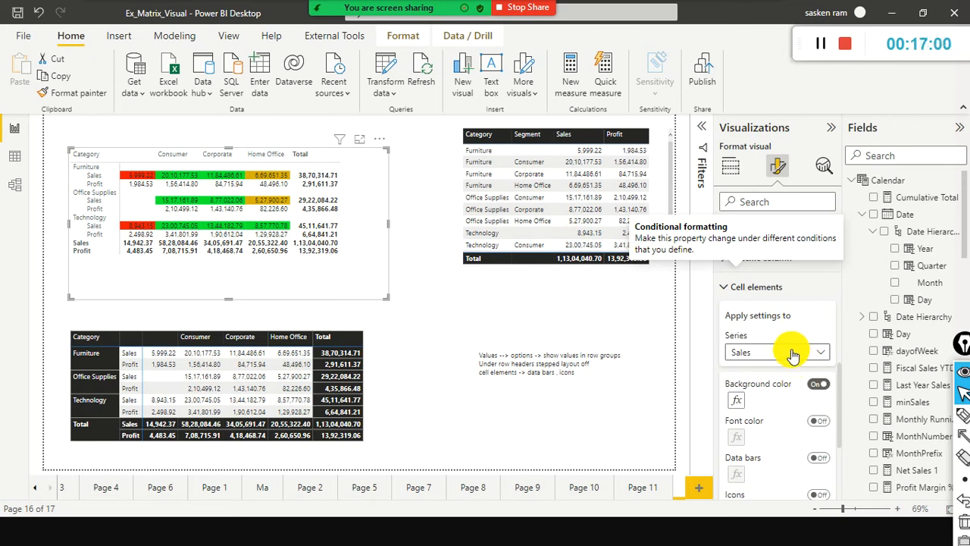
scroll(765, 372, down, 1)
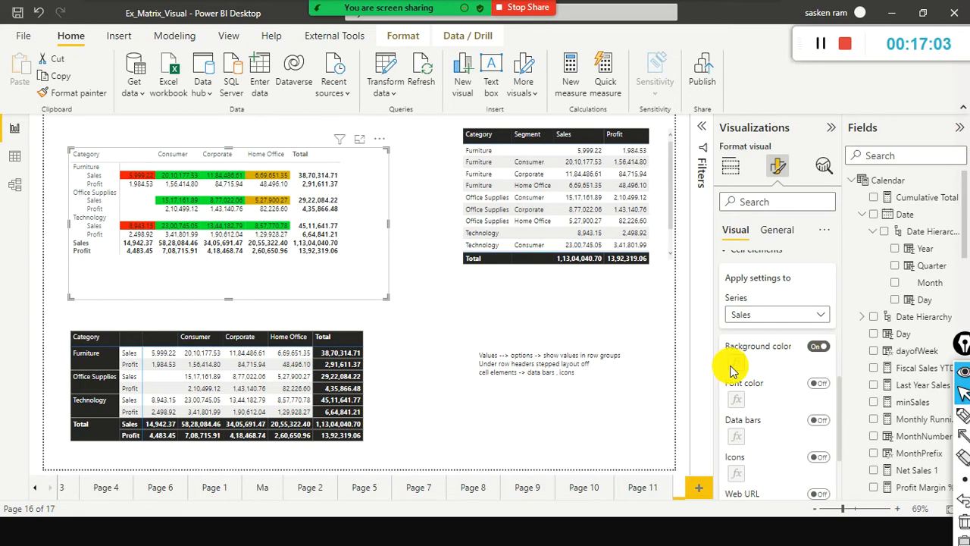
click(732, 367)
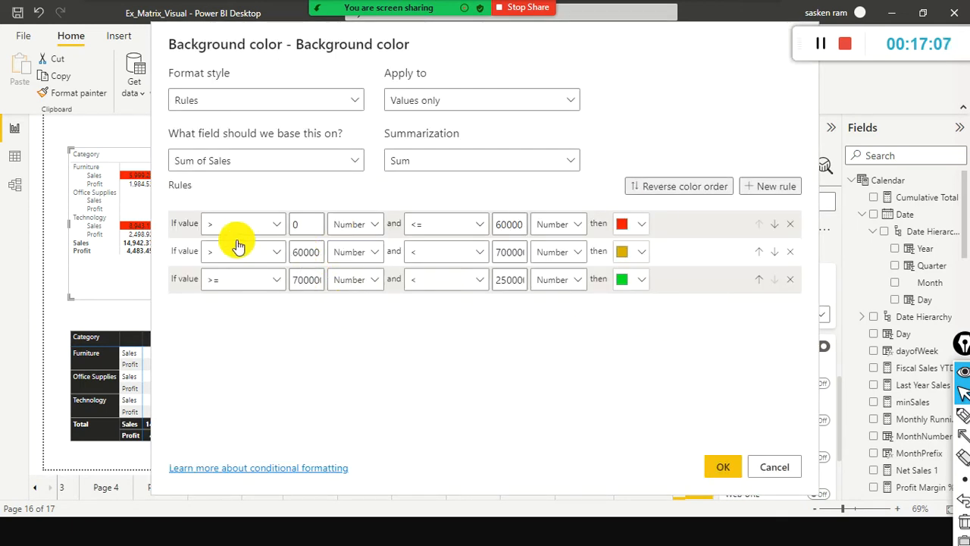
click(724, 467)
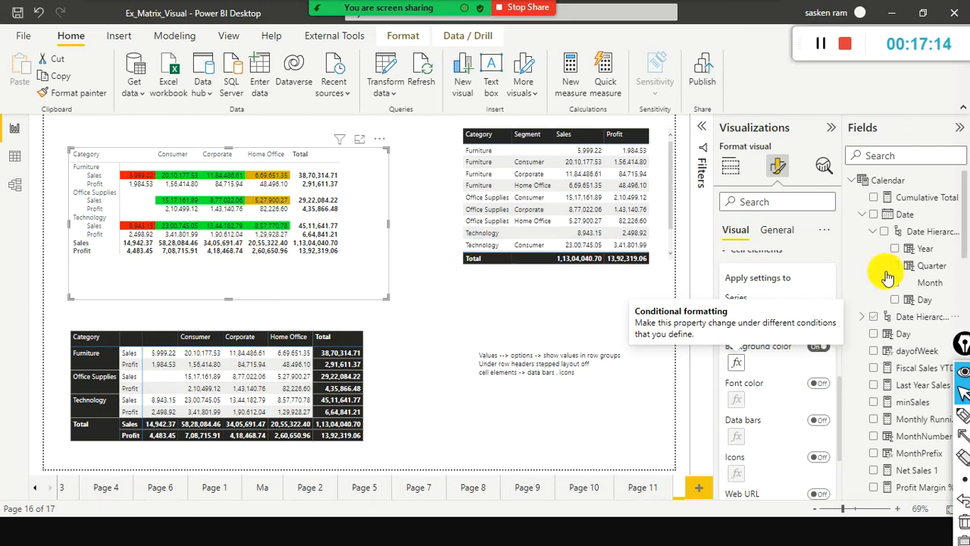
- Look through the series available for cell element formatting, keeping Sales selected
click(813, 316)
click(822, 317)
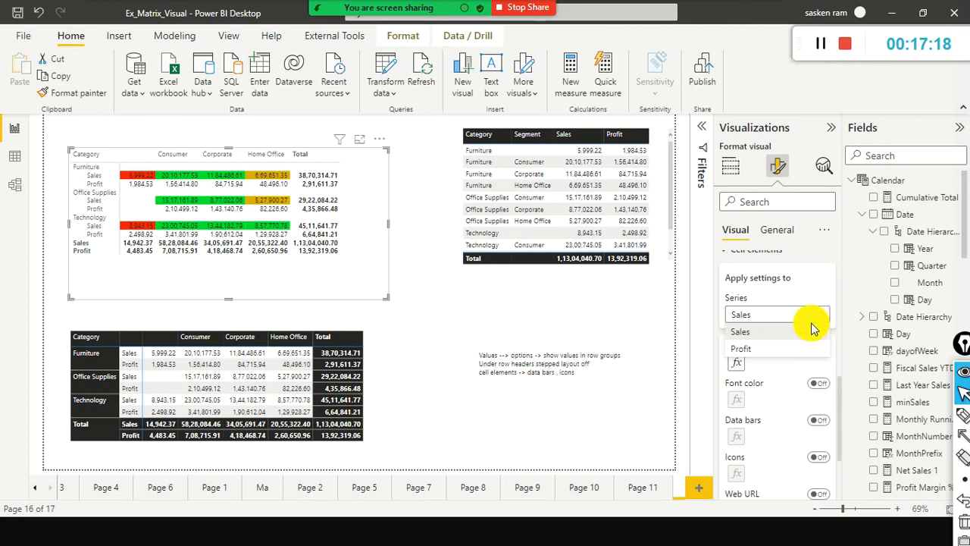
click(751, 331)
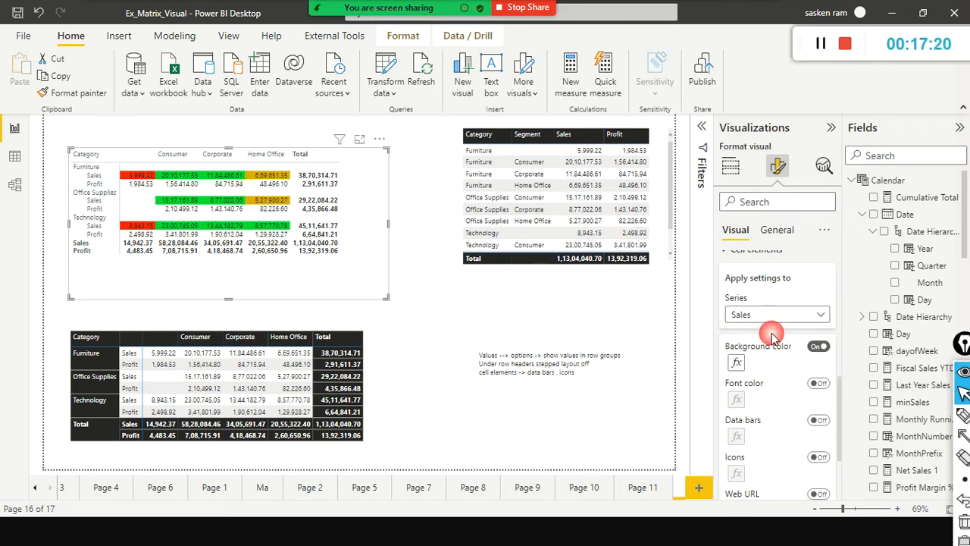
click(821, 318)
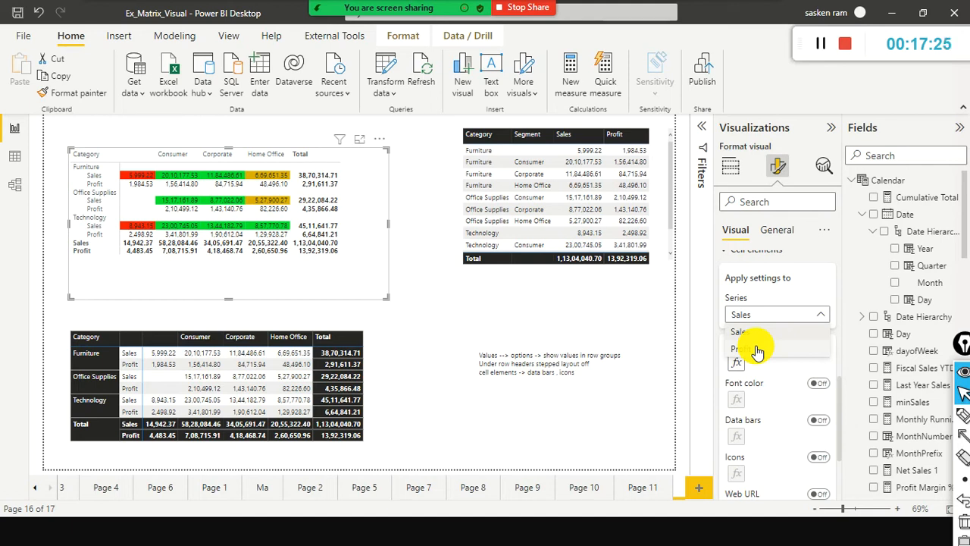
click(677, 375)
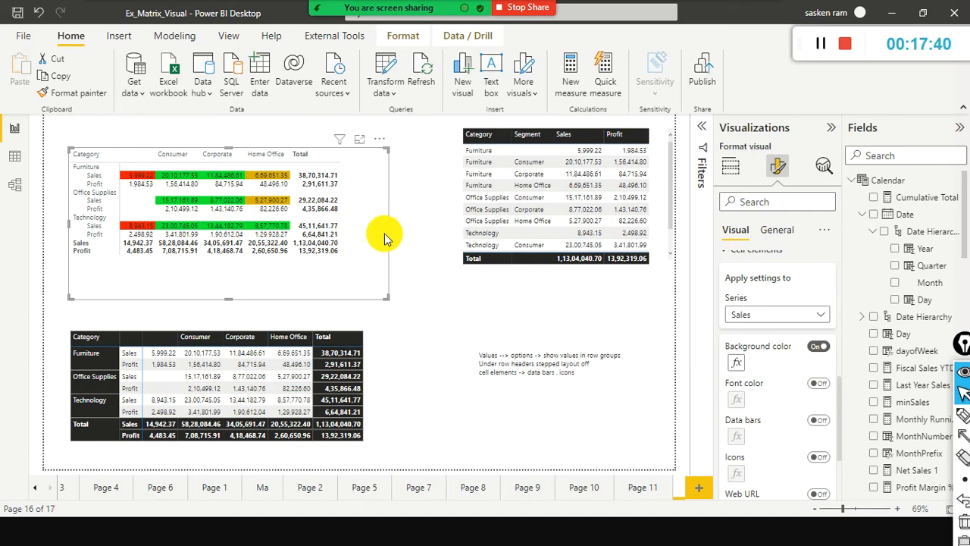
- Move the flat Category and Segment table slightly down and to the left, and reselect the color-formatted matrix
drag(658, 157, 626, 182)
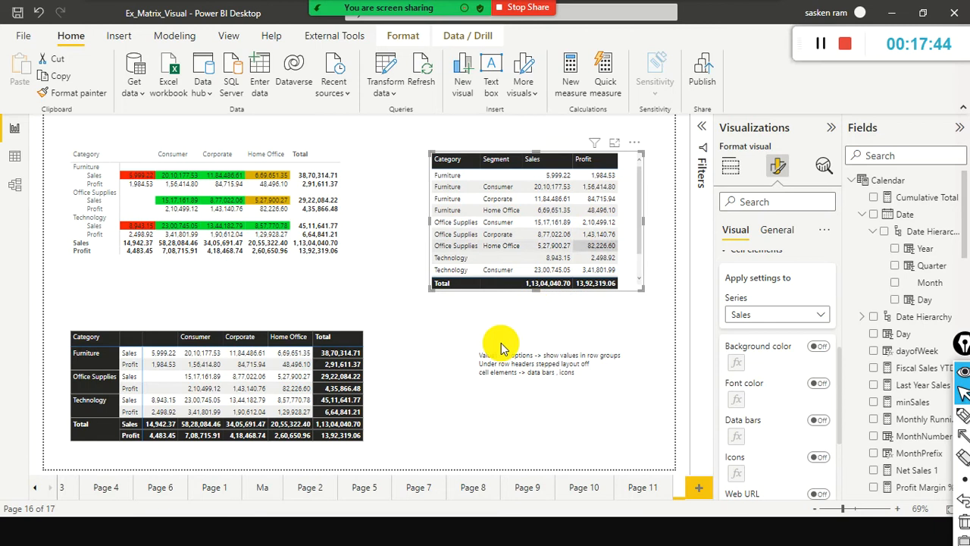
click(403, 325)
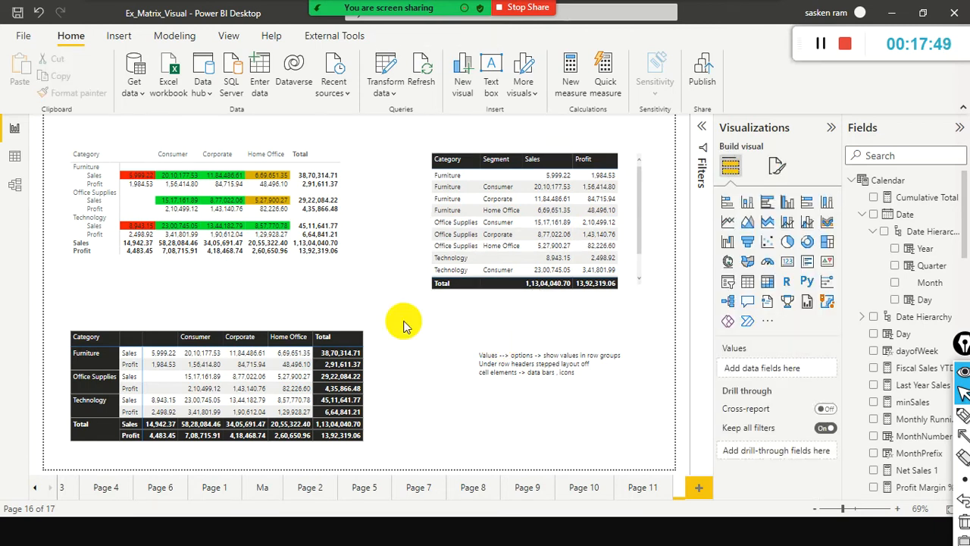
click(360, 199)
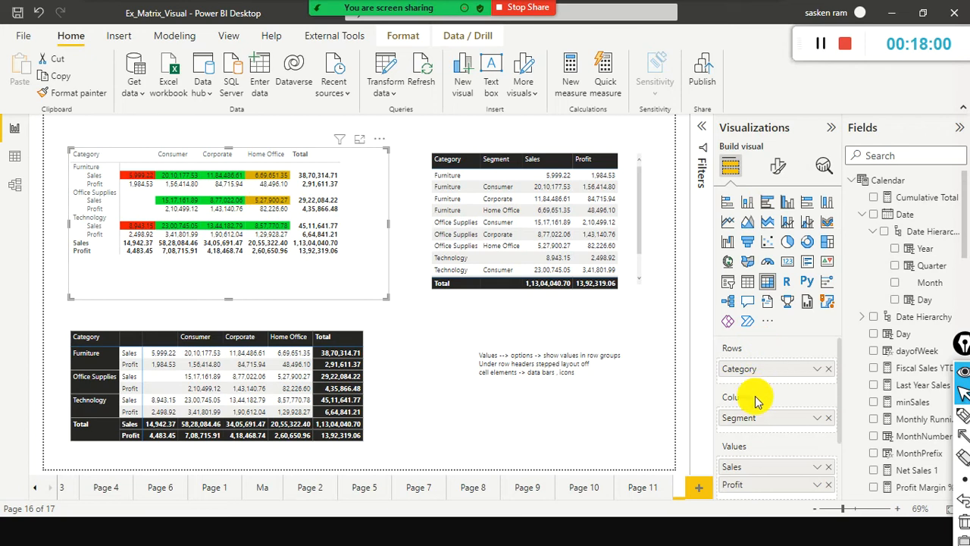
- Review the format styles available for the Sales background color in the matrix's cell elements settings, leaving the rules as they are
click(774, 168)
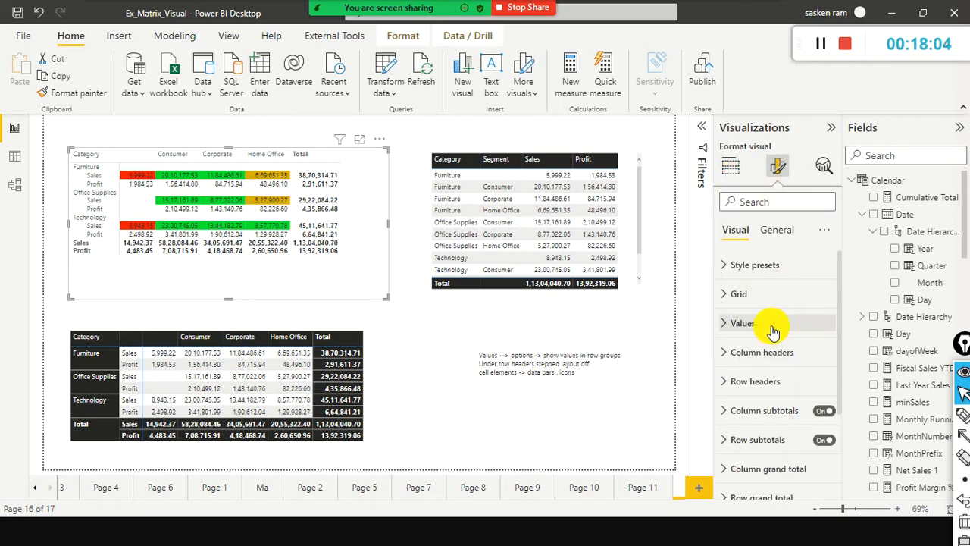
scroll(779, 341, down, 3)
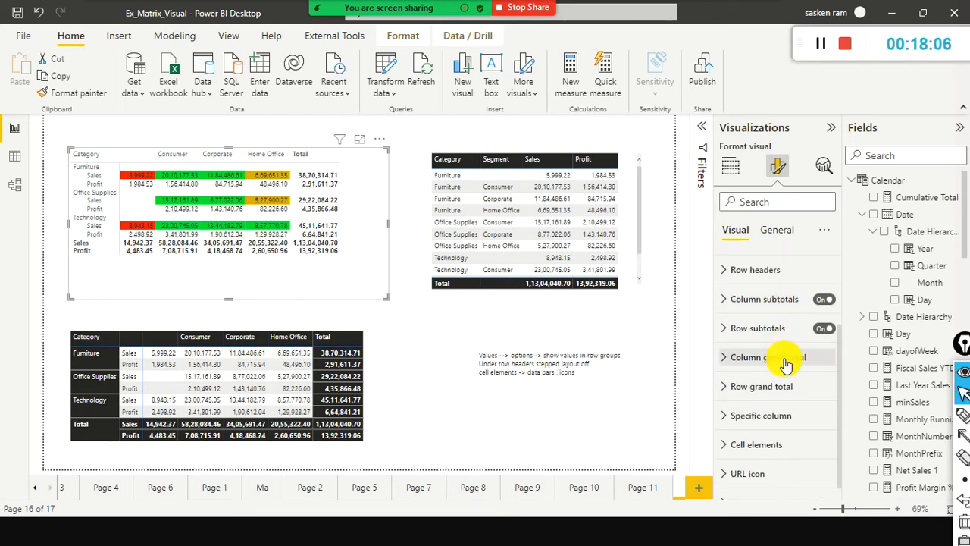
click(783, 429)
scroll(743, 396, down, 3)
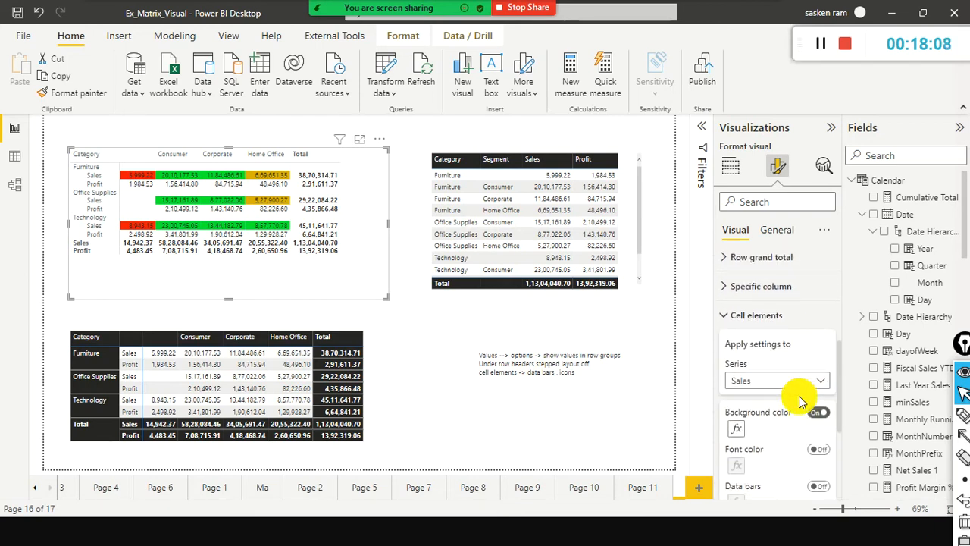
click(735, 430)
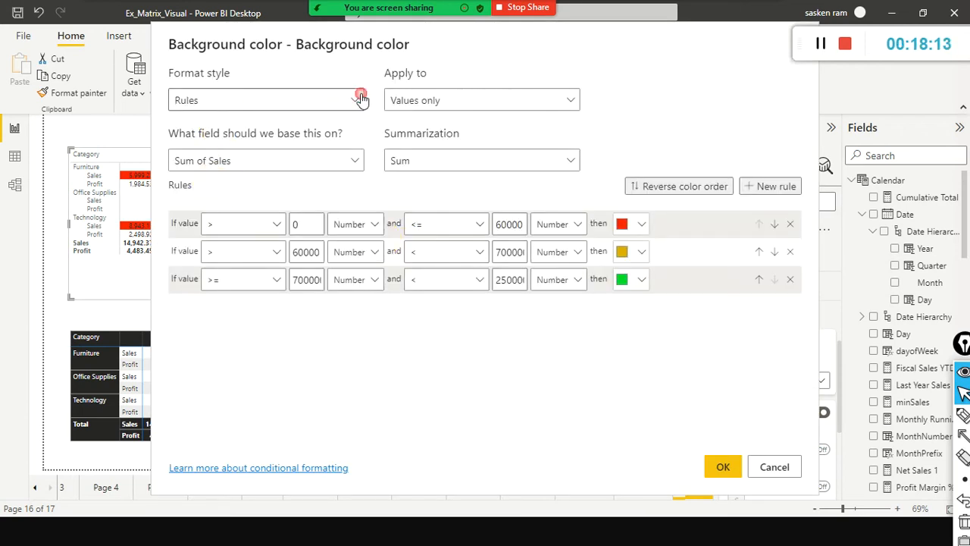
click(352, 100)
click(276, 144)
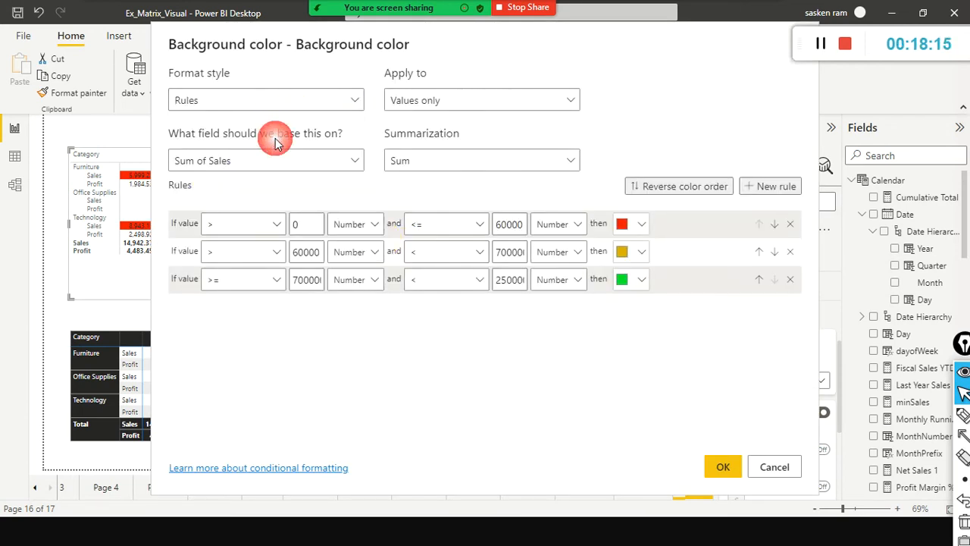
click(354, 103)
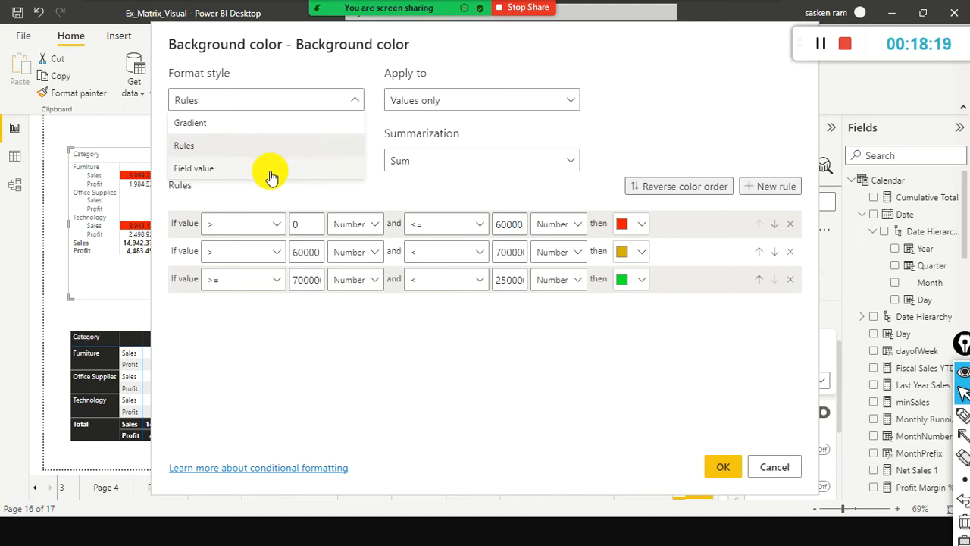
click(677, 113)
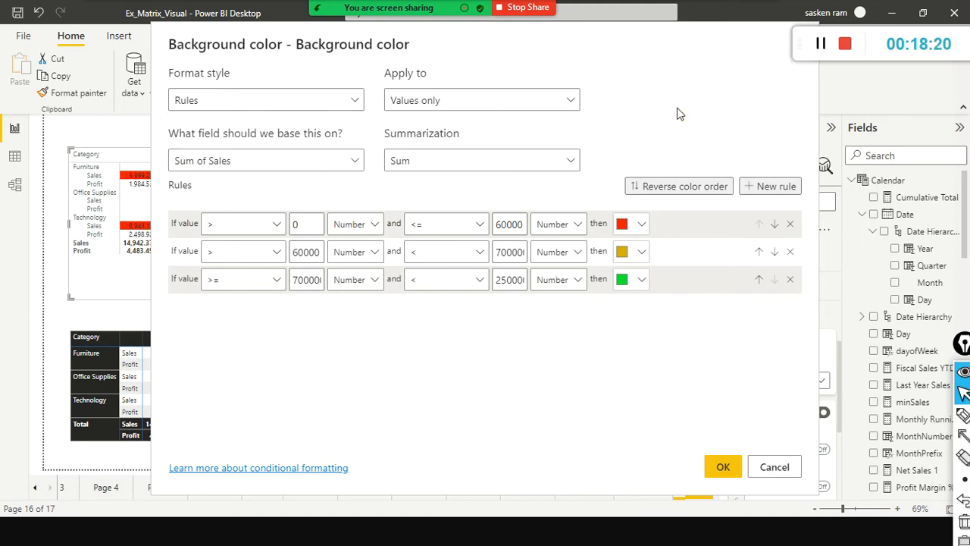
click(781, 464)
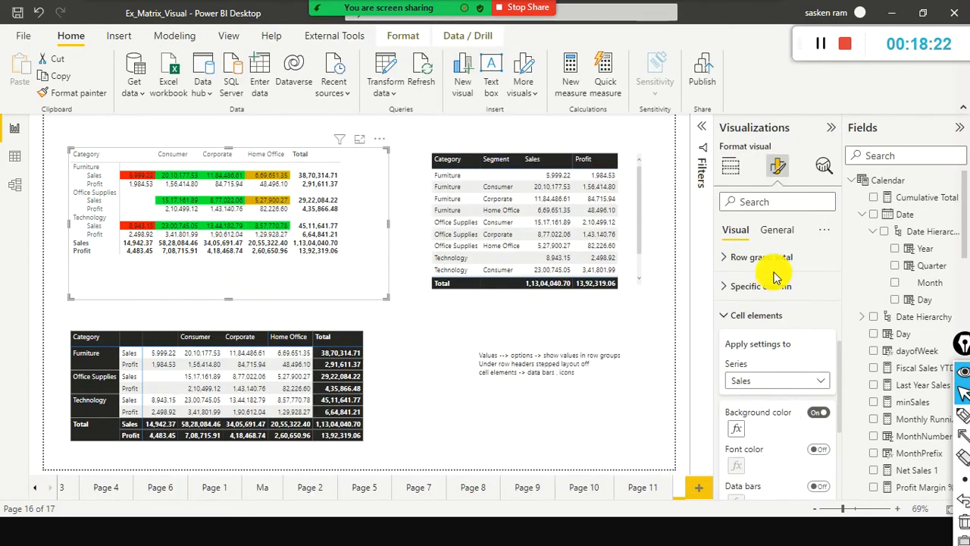
- Try conditional font color on the matrix's Sales values, review its gradient settings, and turn it off again
click(554, 316)
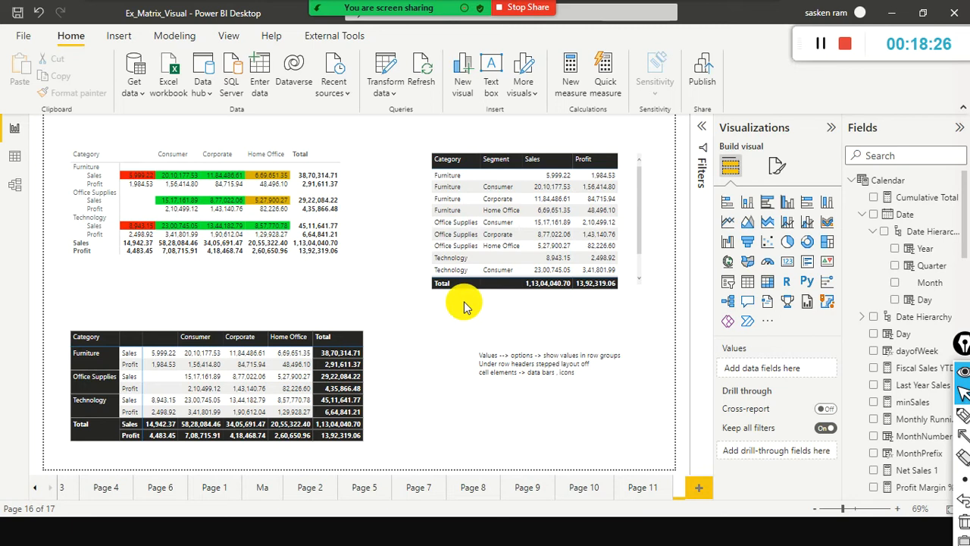
click(328, 272)
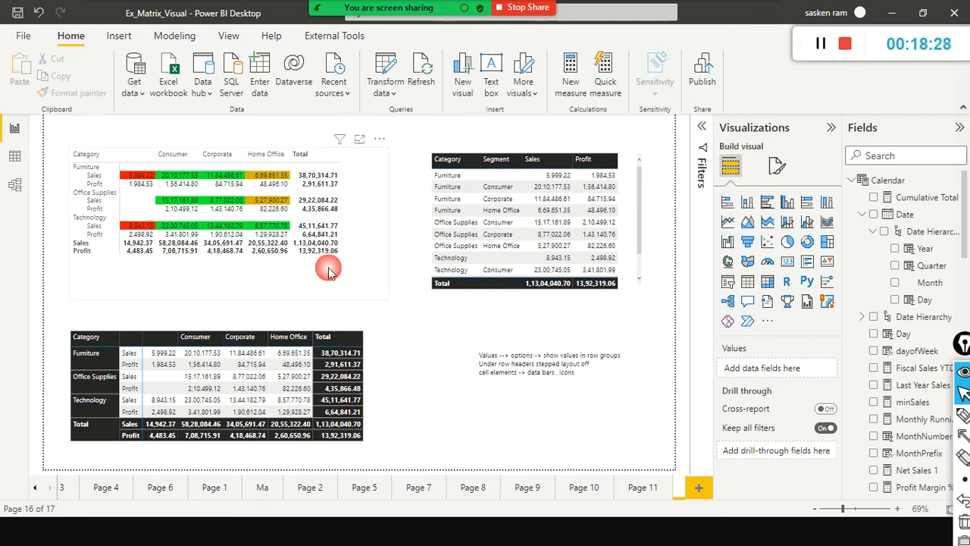
click(769, 173)
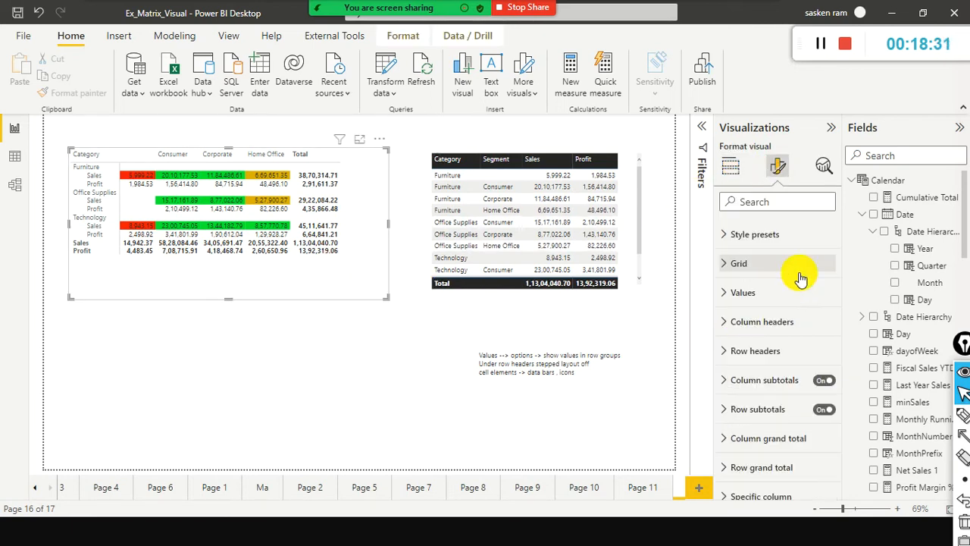
scroll(781, 307, down, 4)
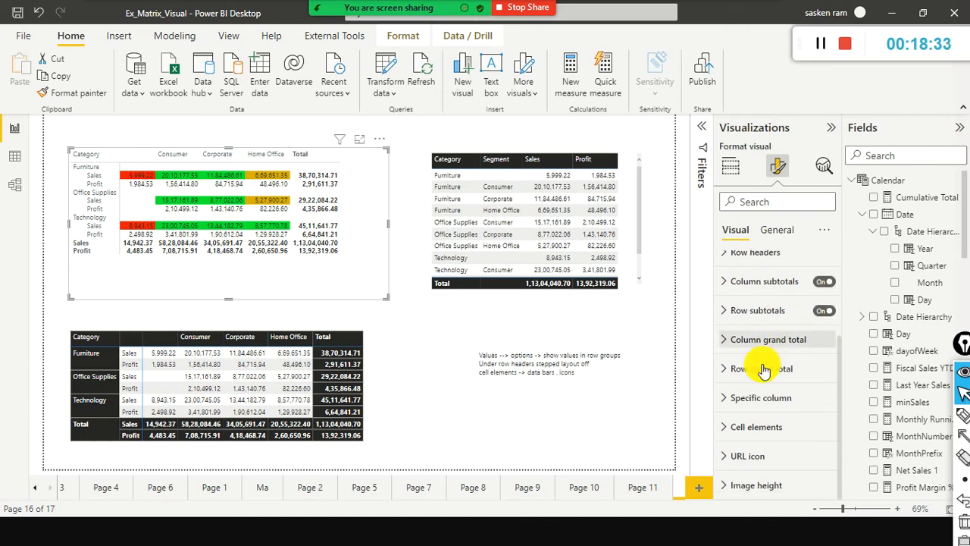
click(726, 427)
scroll(763, 368, down, 5)
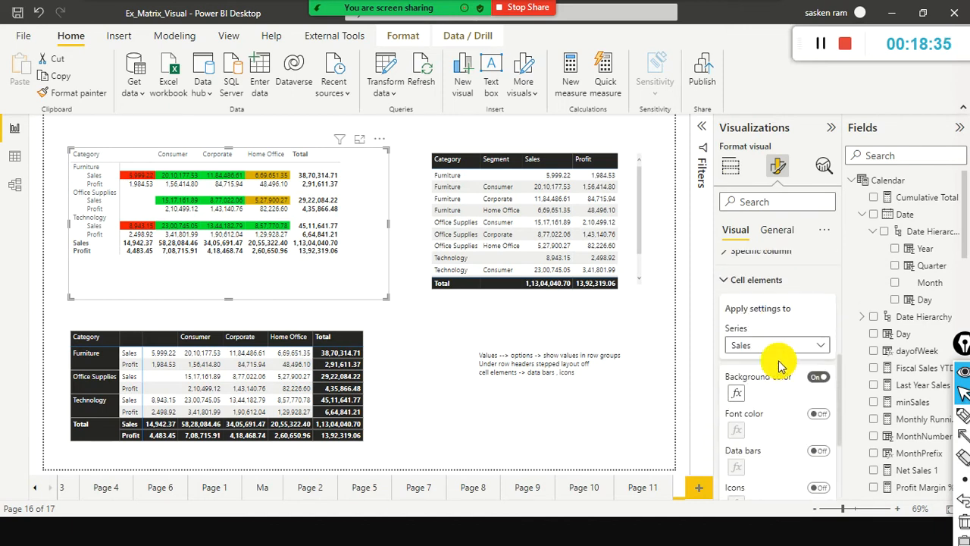
scroll(777, 377, up, 2)
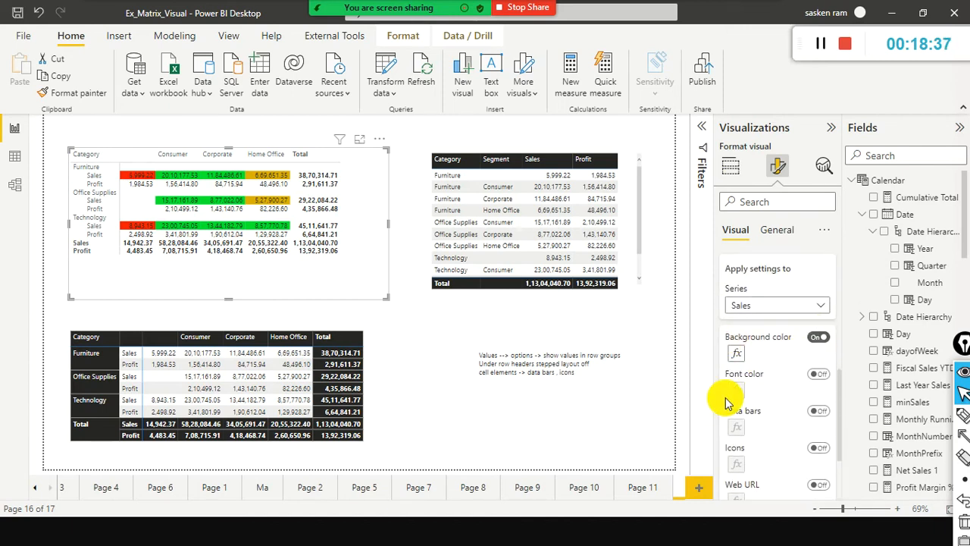
click(828, 385)
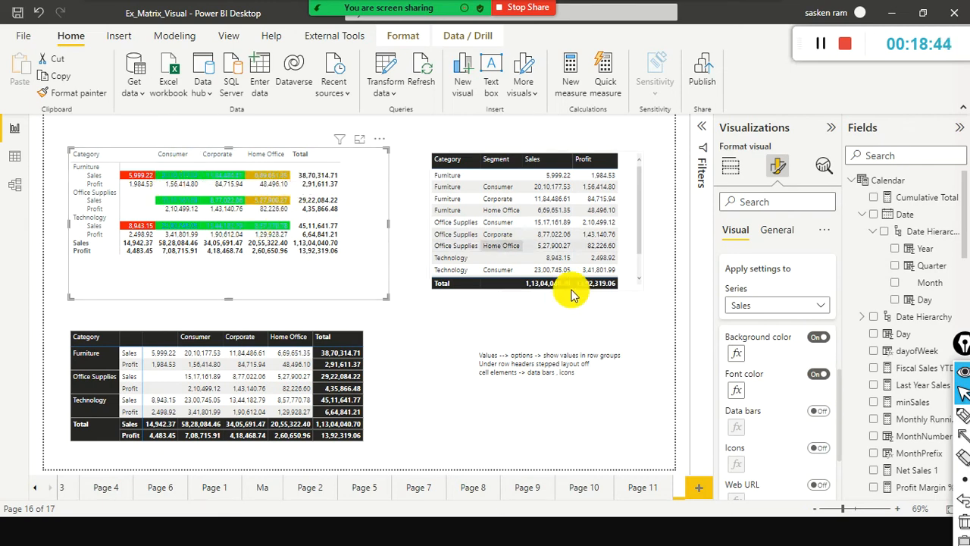
click(736, 391)
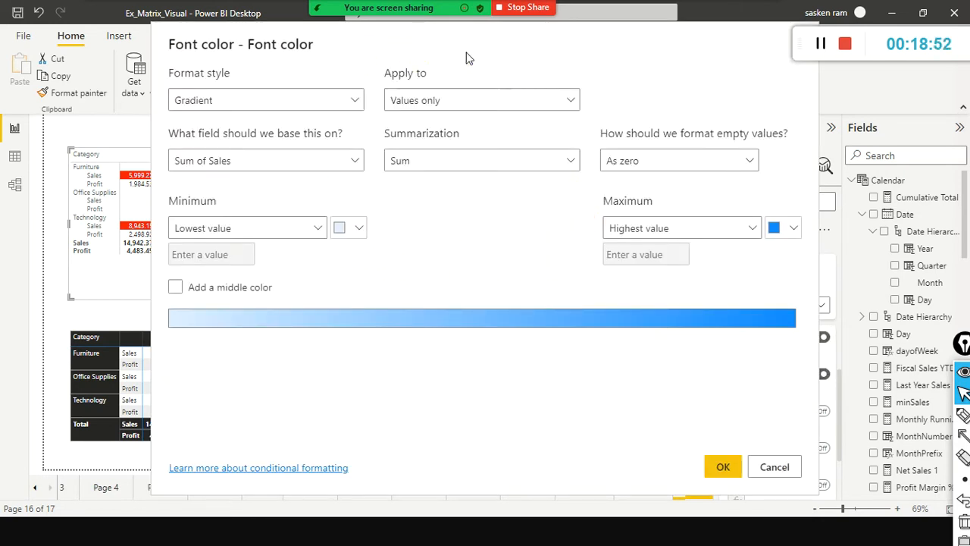
drag(517, 59, 697, 255)
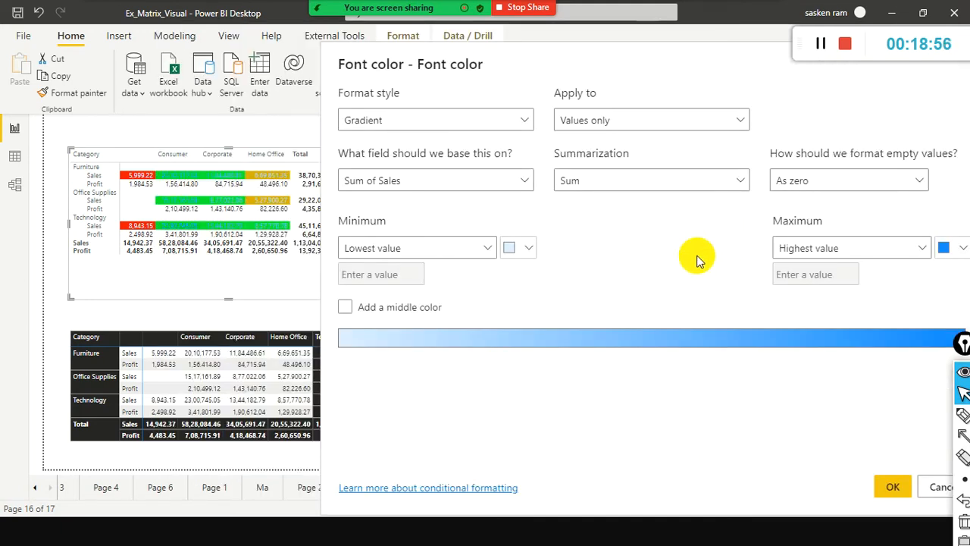
click(938, 489)
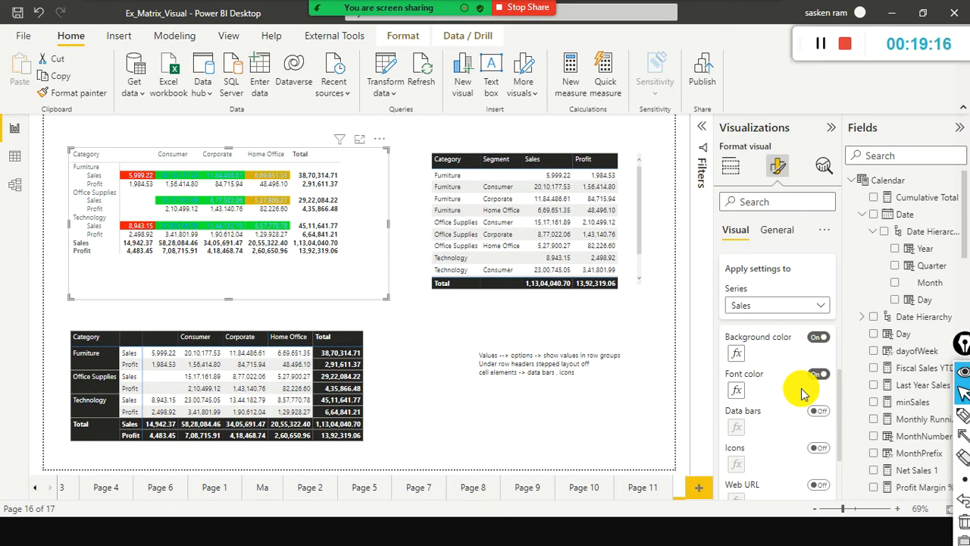
click(815, 375)
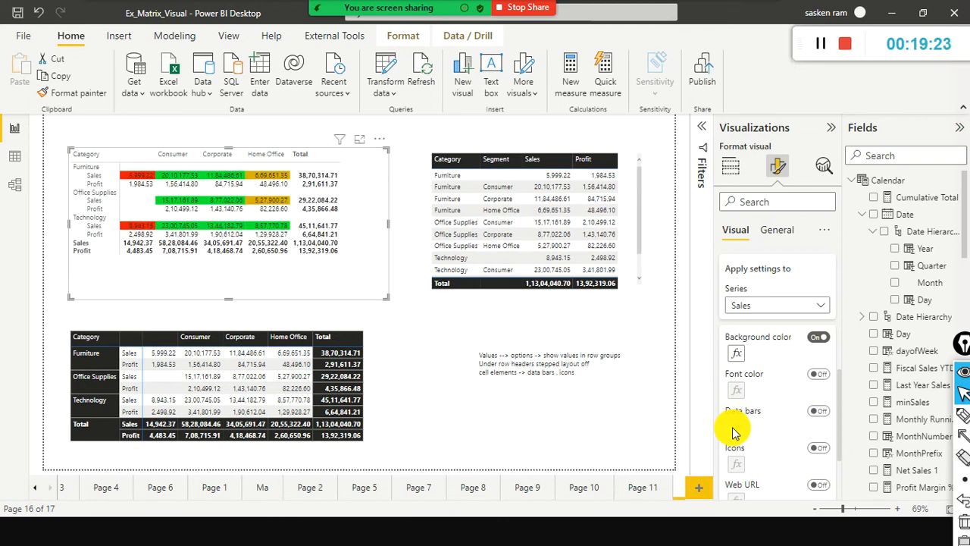
- Turn on data bars for the matrix's Sales values, turn off their background color, and review the data bar settings
click(815, 417)
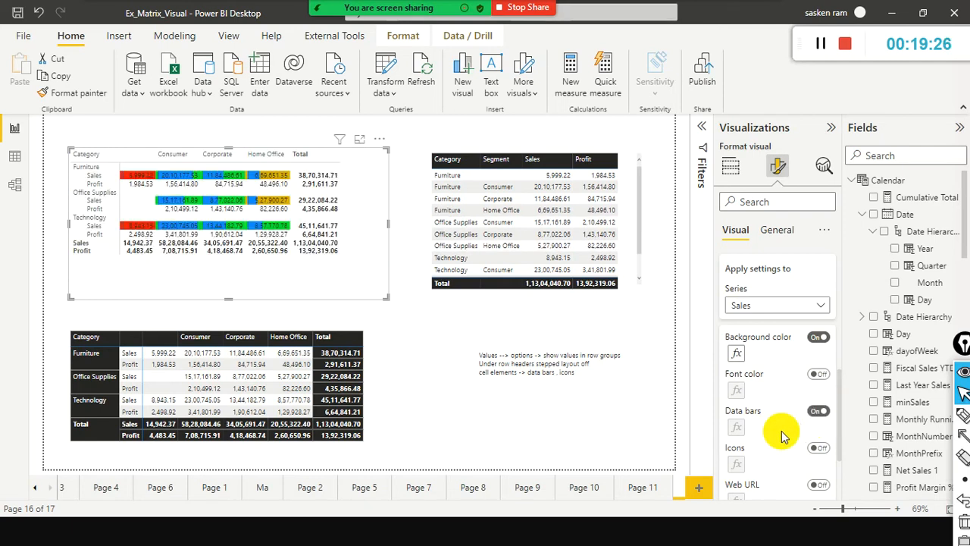
click(739, 430)
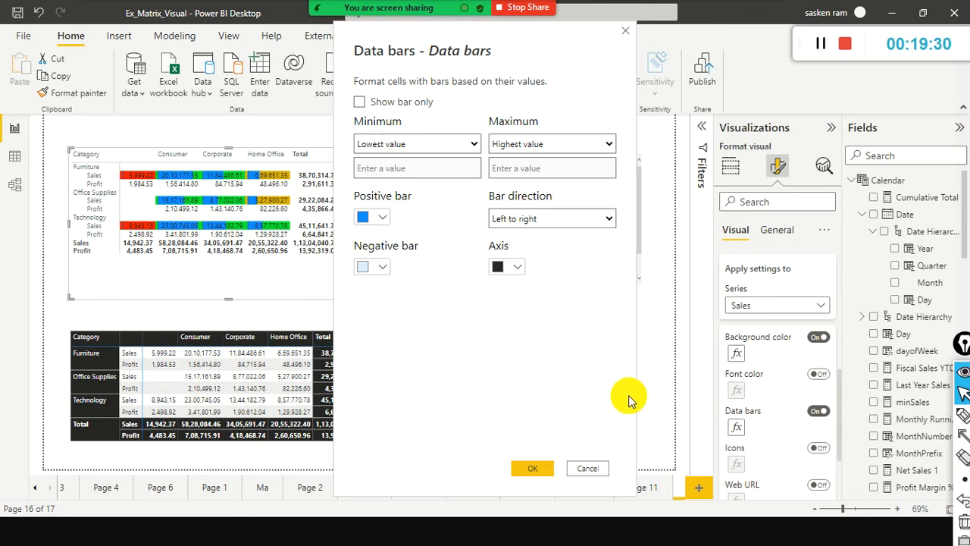
click(592, 469)
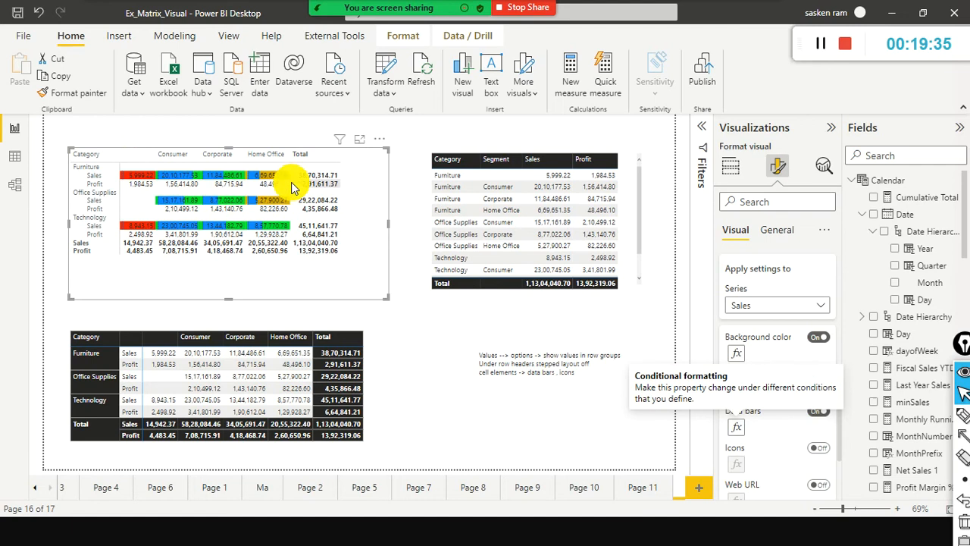
click(817, 338)
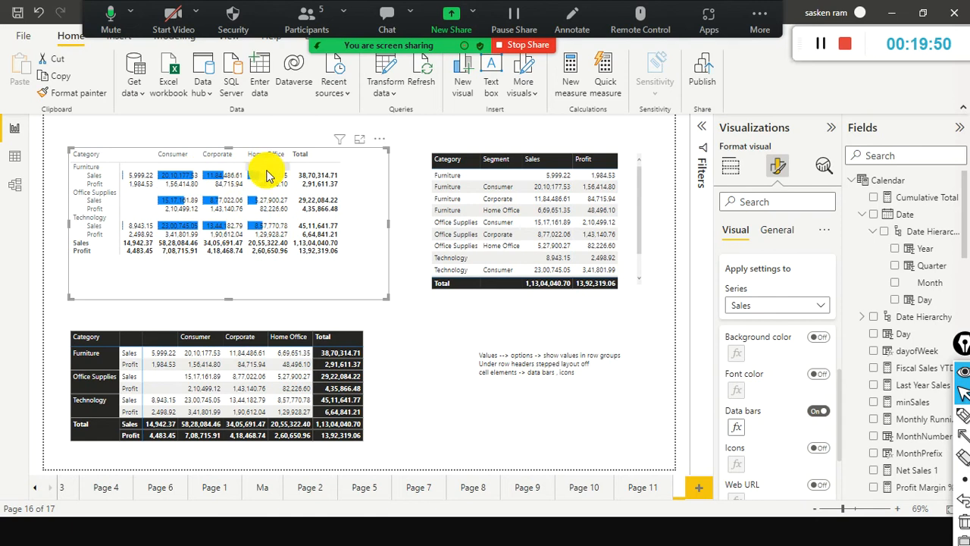
click(735, 427)
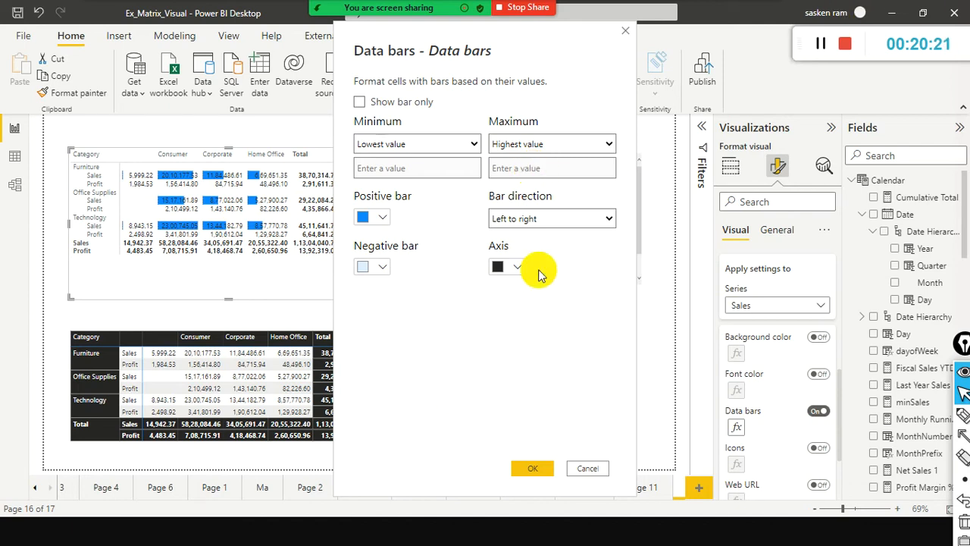
click(585, 468)
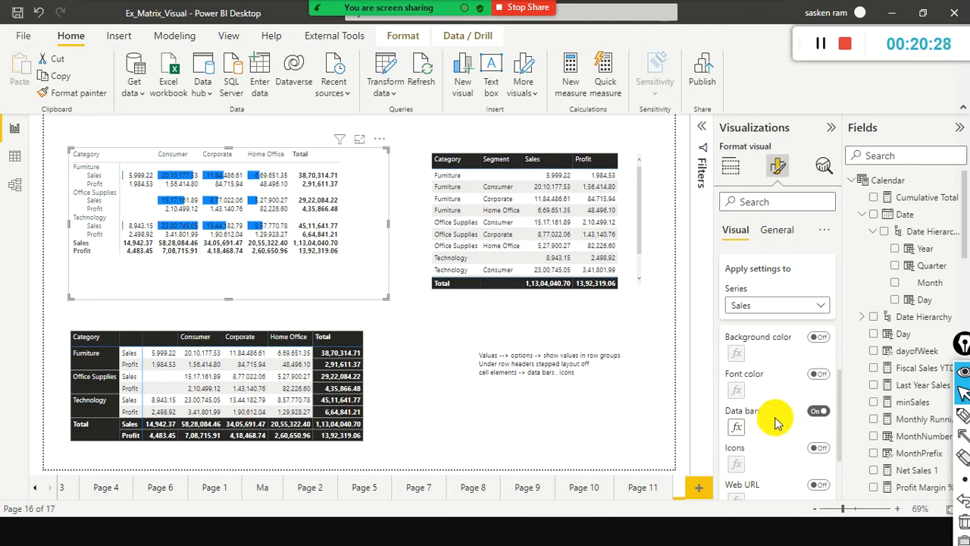
- Turn on icons for the matrix's Sales values and apply the style with five colored arrows
scroll(780, 408, down, 1)
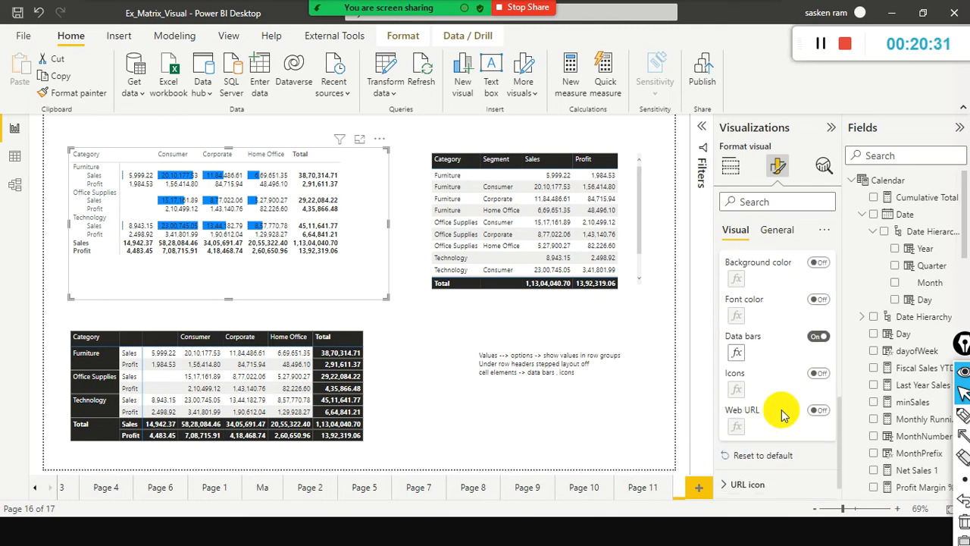
click(826, 375)
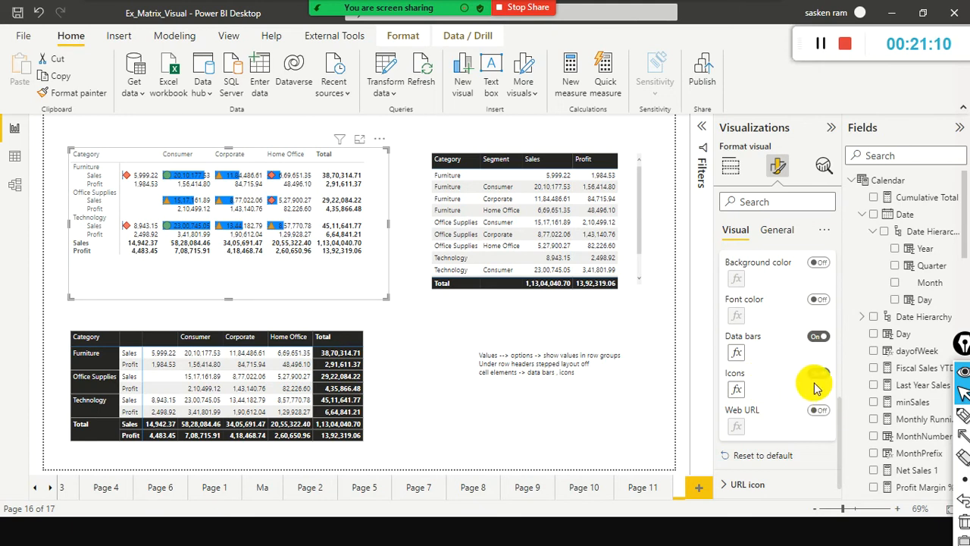
scroll(792, 343, up, 5)
scroll(791, 357, down, 3)
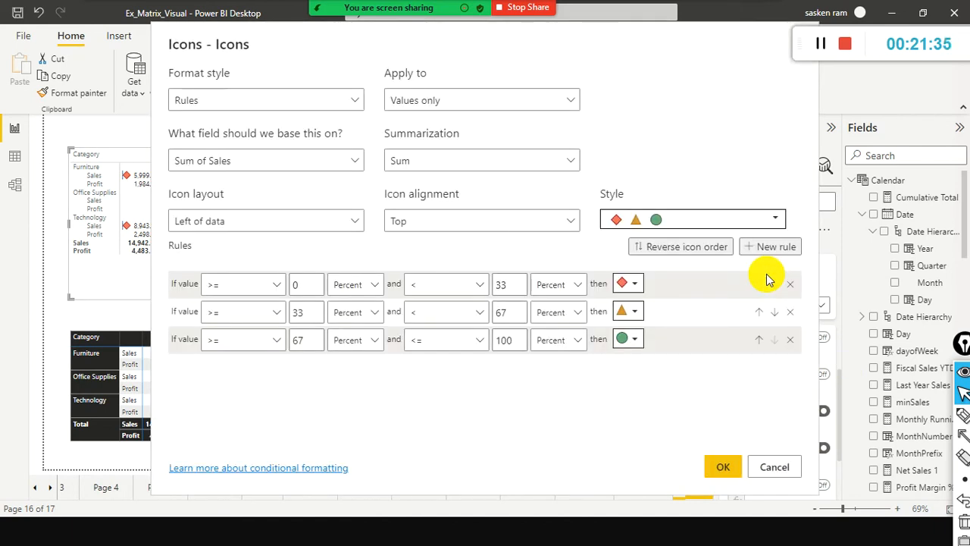
click(774, 219)
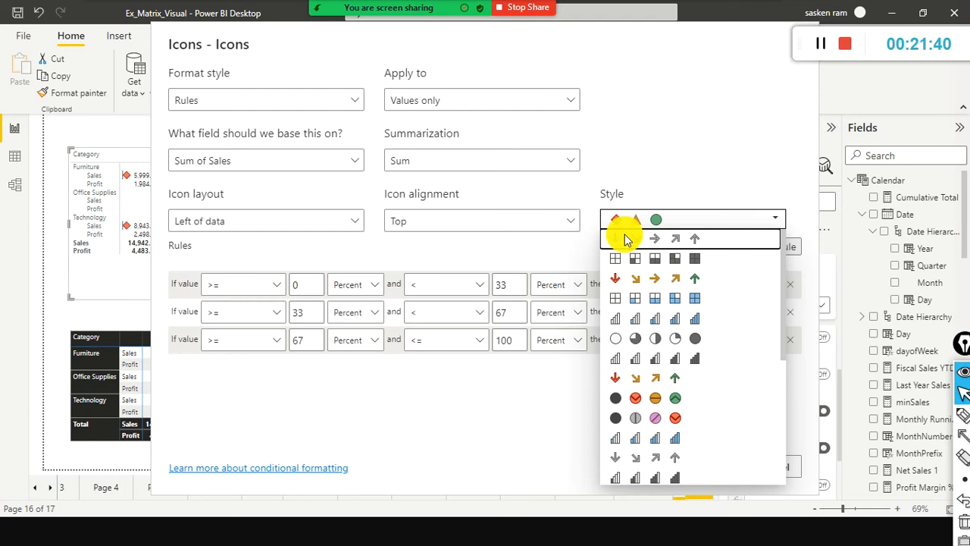
click(652, 281)
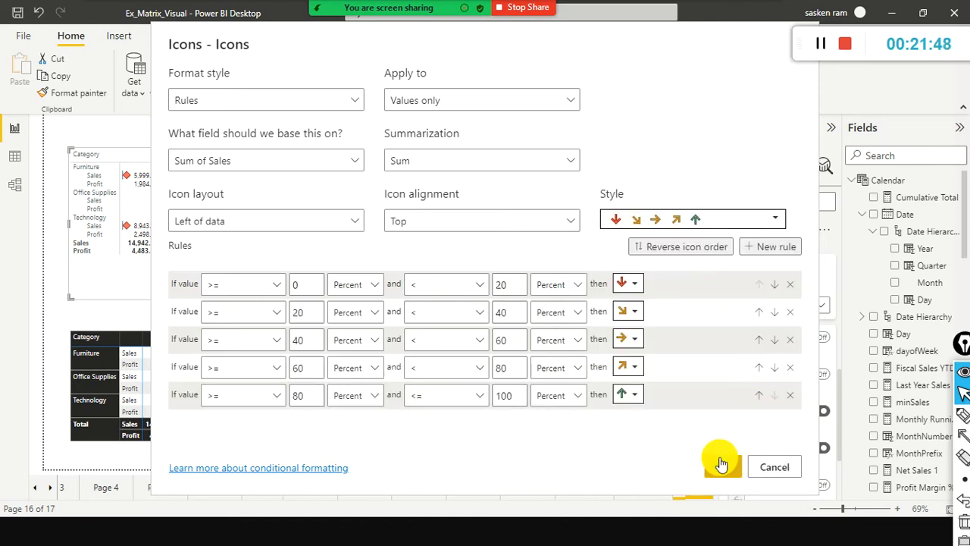
click(722, 465)
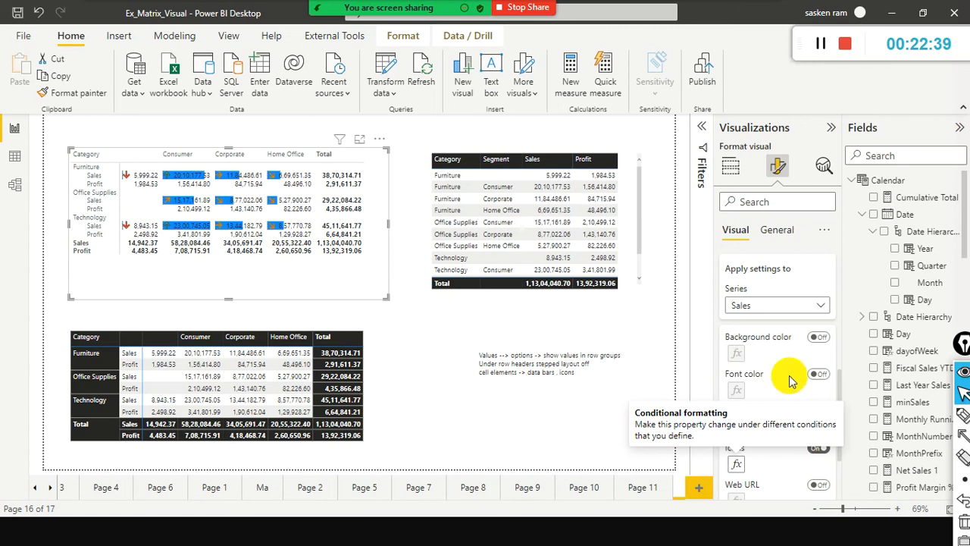
- Review the data bar settings for the Sales values in the upper matrix's cell elements, leaving them as they are
key(Escape)
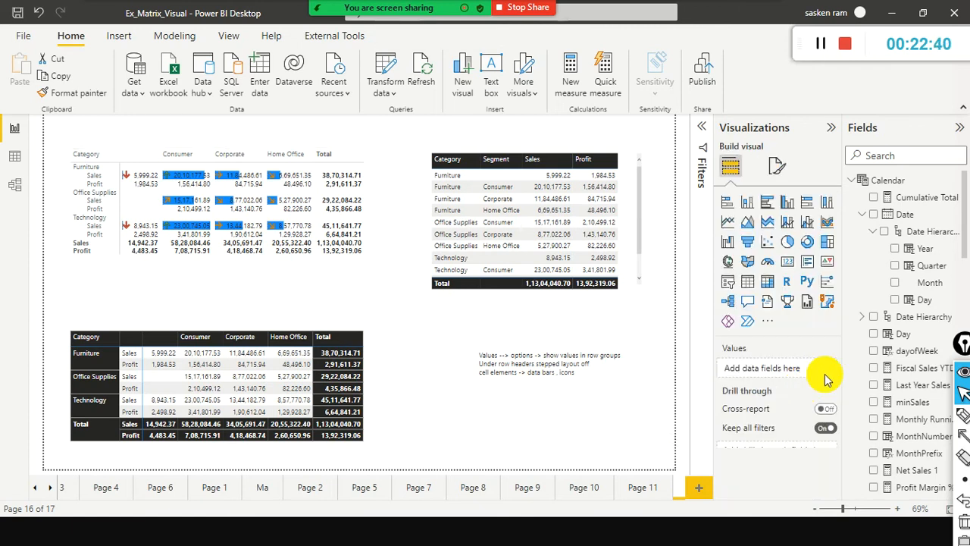
click(364, 152)
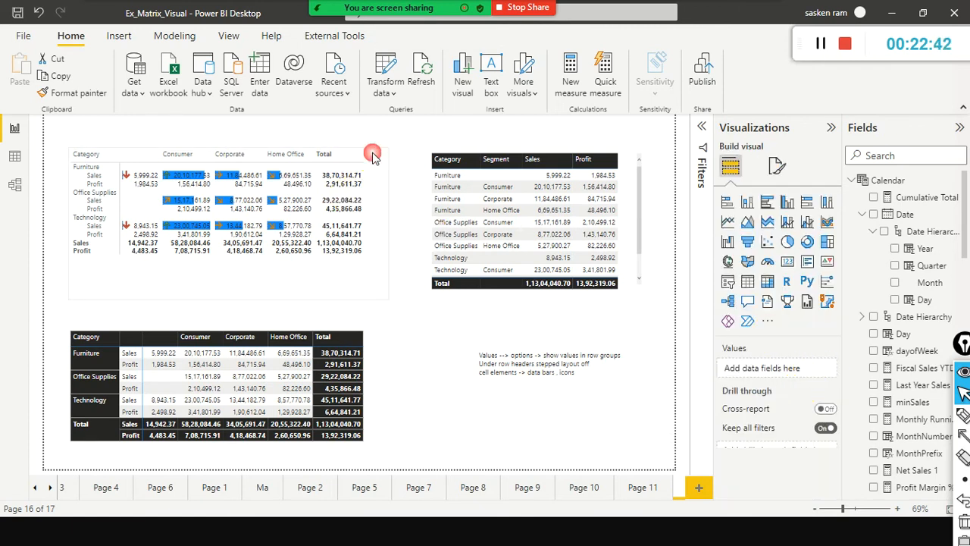
click(784, 171)
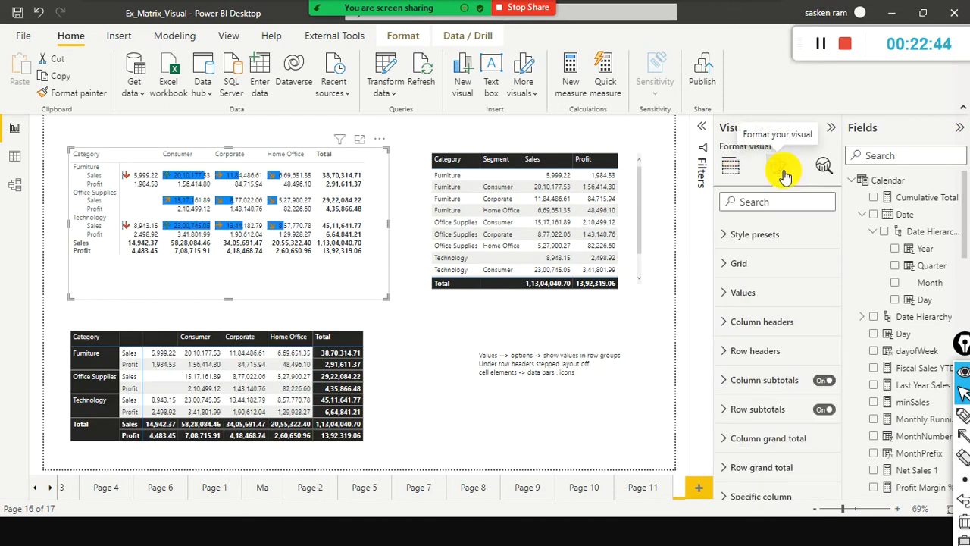
scroll(762, 356, down, 2)
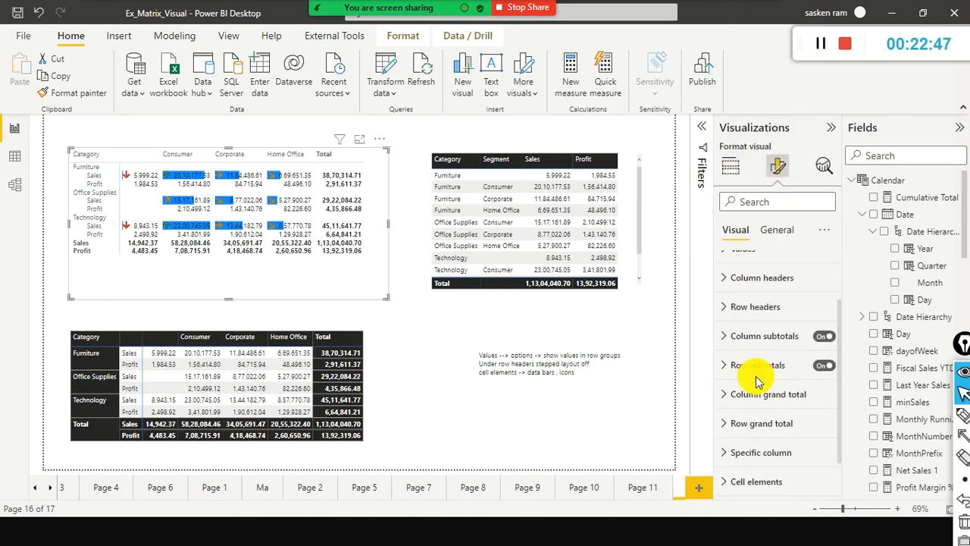
scroll(757, 381, down, 1)
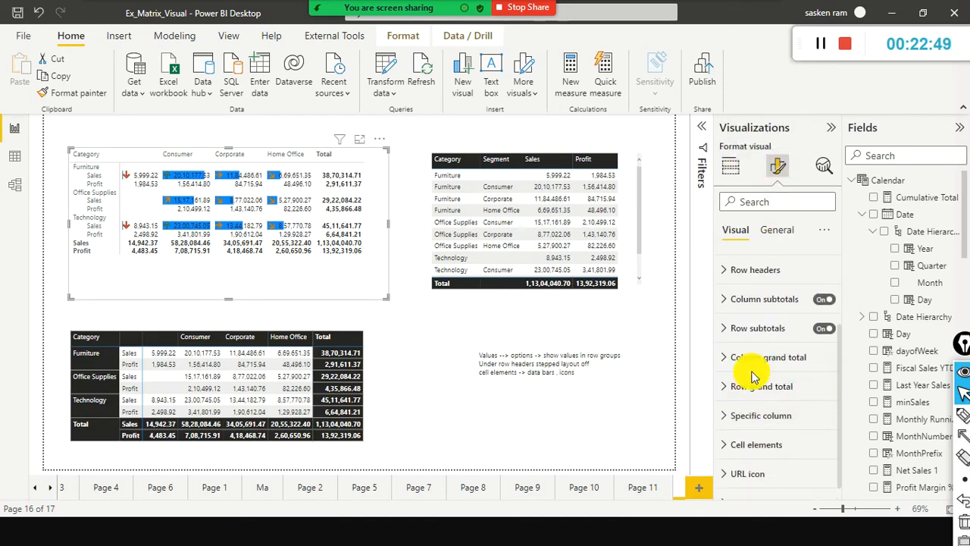
click(728, 451)
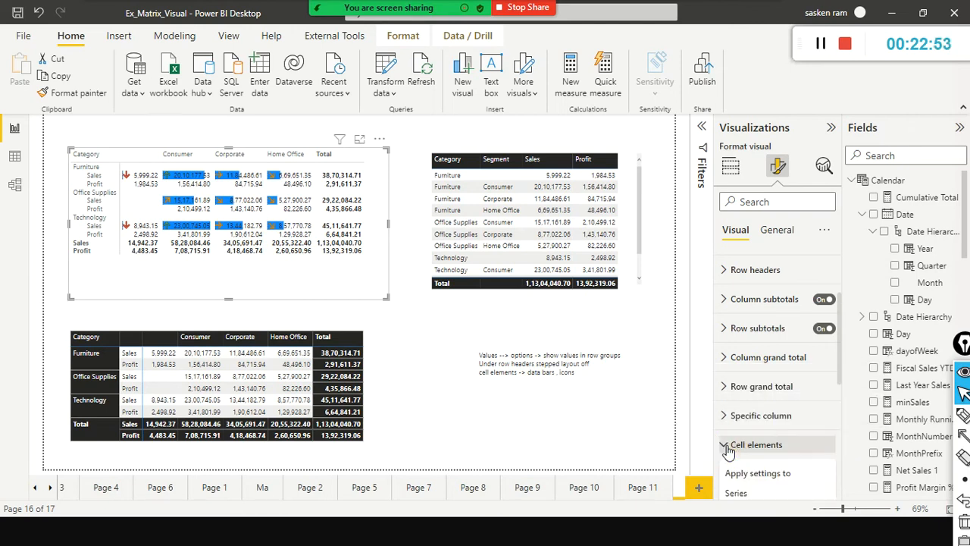
scroll(727, 440, down, 2)
scroll(810, 463, down, 5)
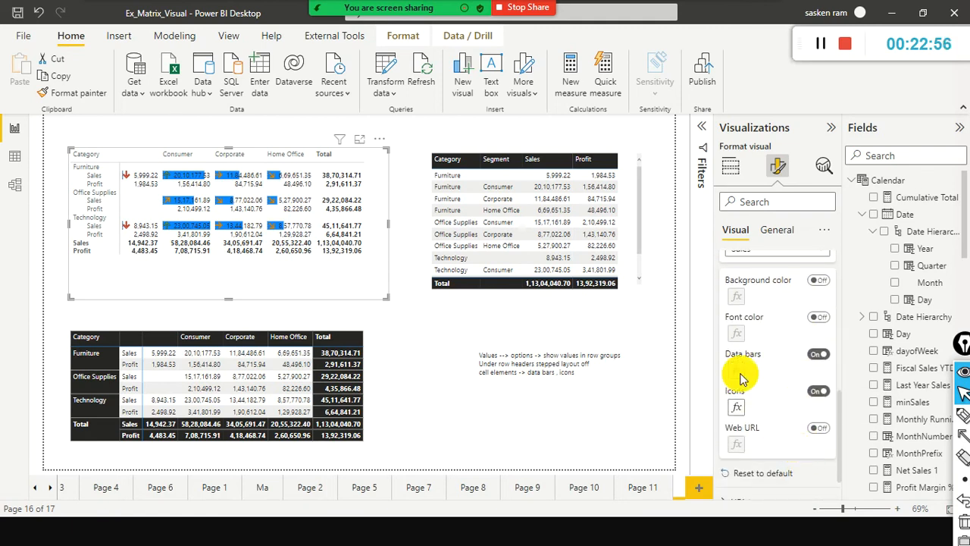
click(736, 372)
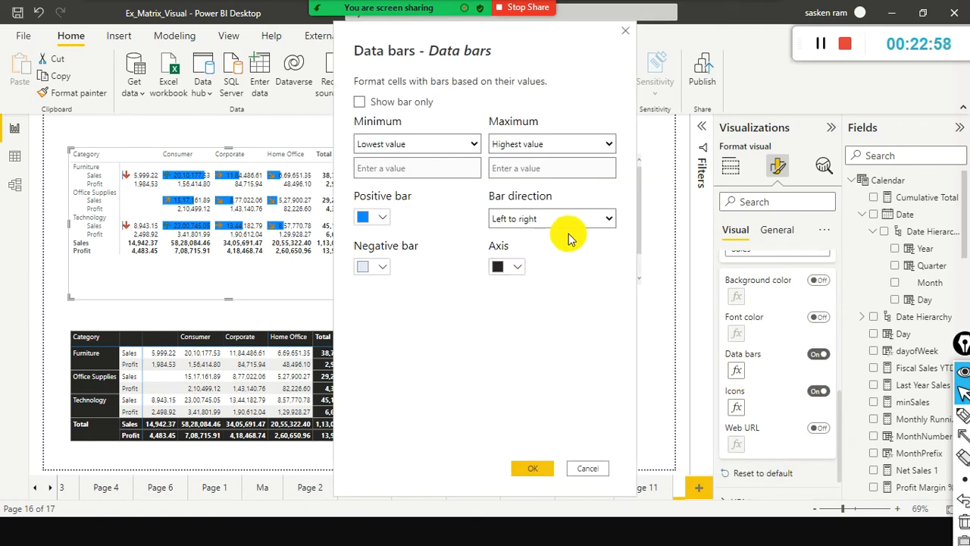
click(588, 468)
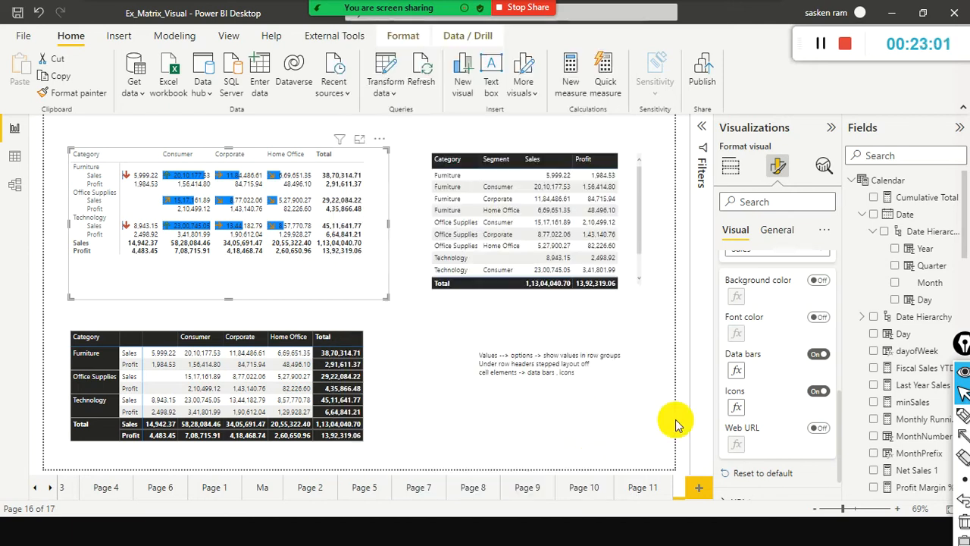
- Change the icon style for the matrix's Sales values to the red triangle, yellow dash and green triangle set
scroll(764, 385, down, 1)
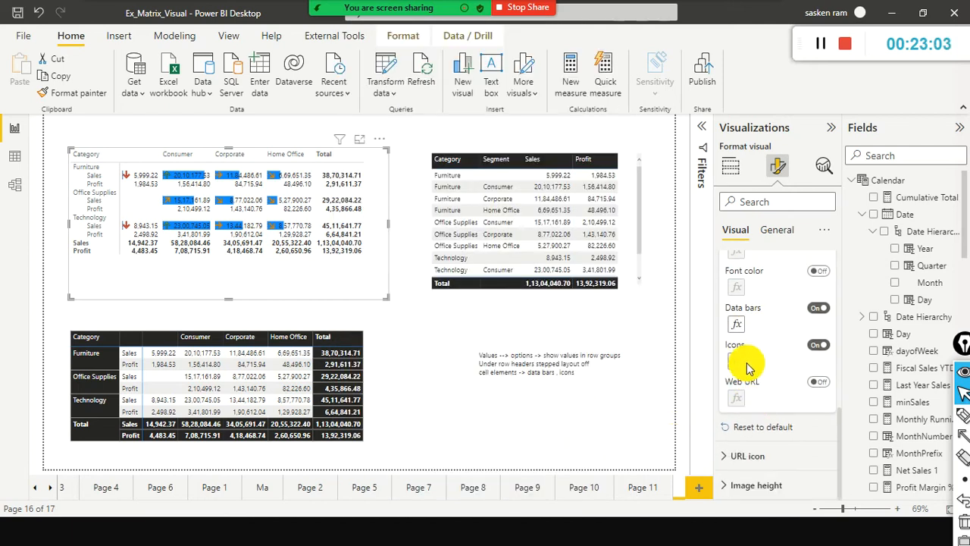
click(734, 362)
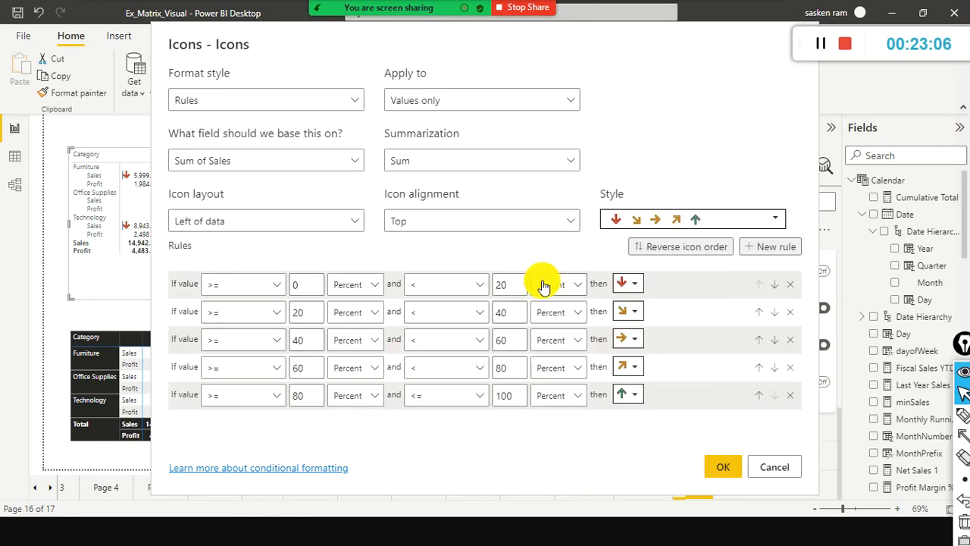
click(778, 223)
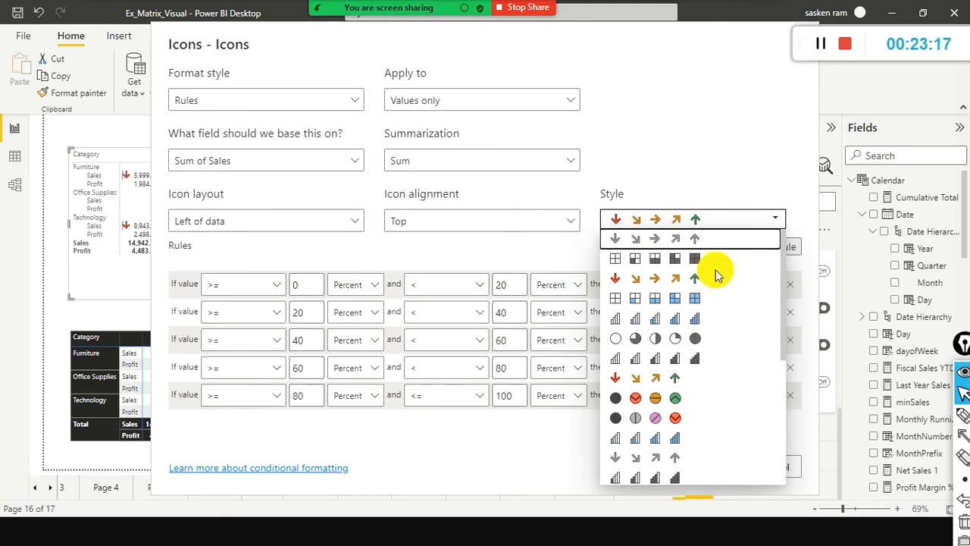
scroll(711, 287, down, 3)
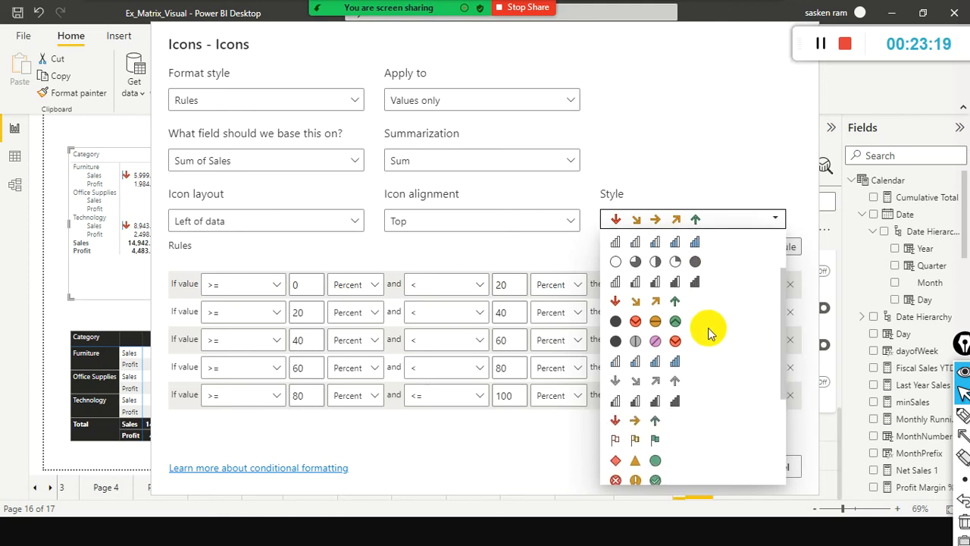
scroll(710, 333, down, 1)
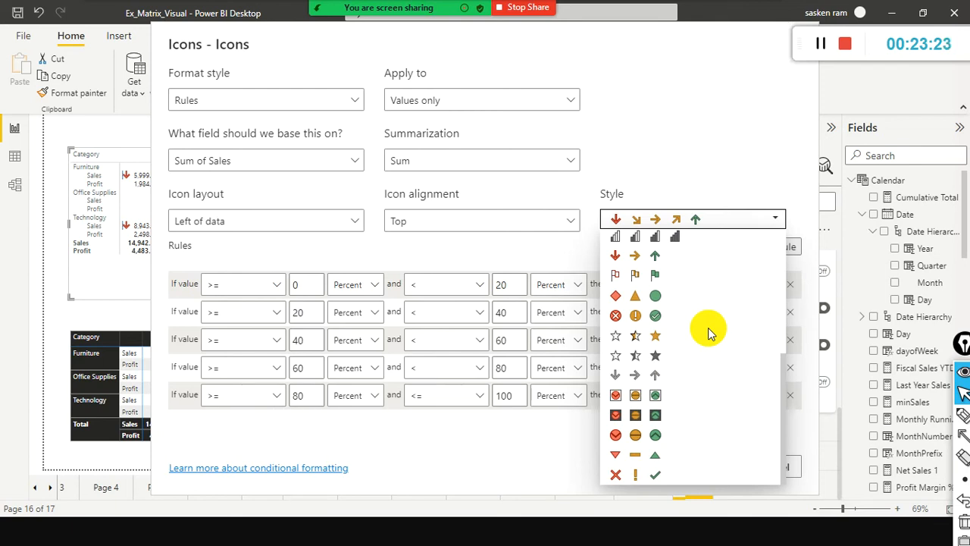
click(649, 456)
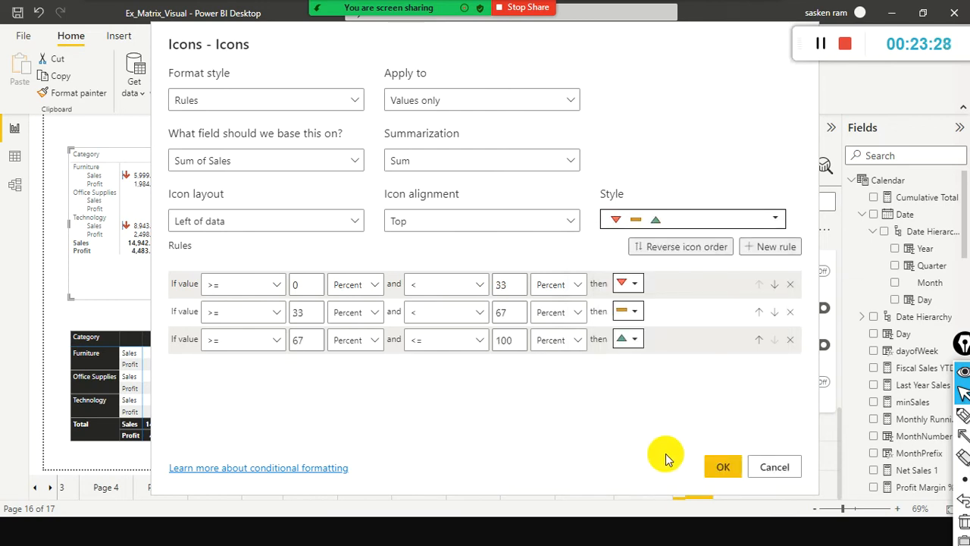
click(717, 465)
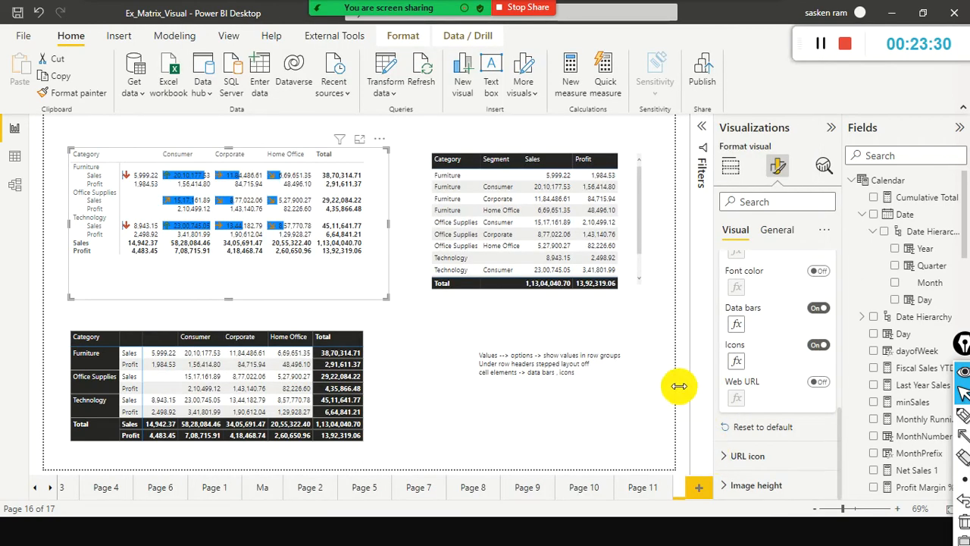
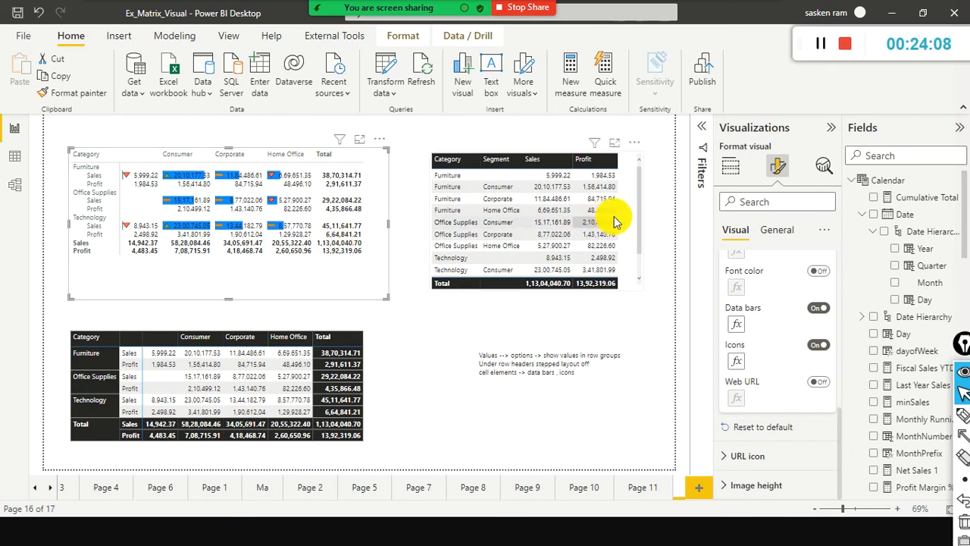
- Apply the Alternating rows style preset to the upper matrix
scroll(758, 274, up, 3)
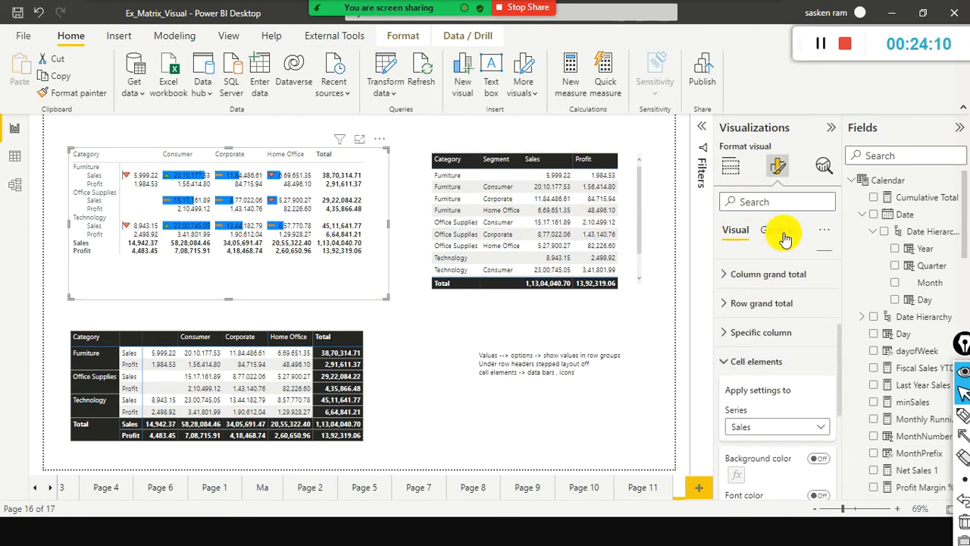
scroll(766, 274, up, 3)
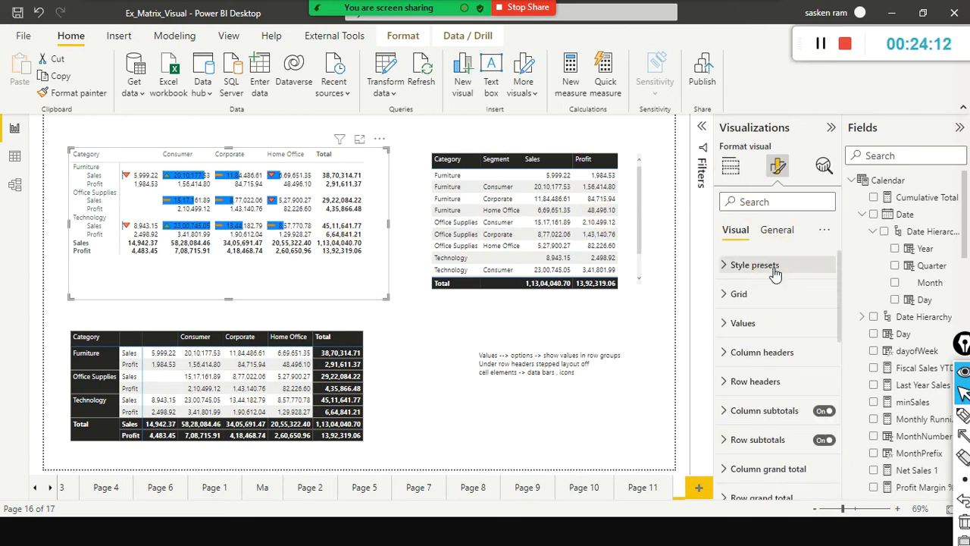
click(775, 273)
click(820, 294)
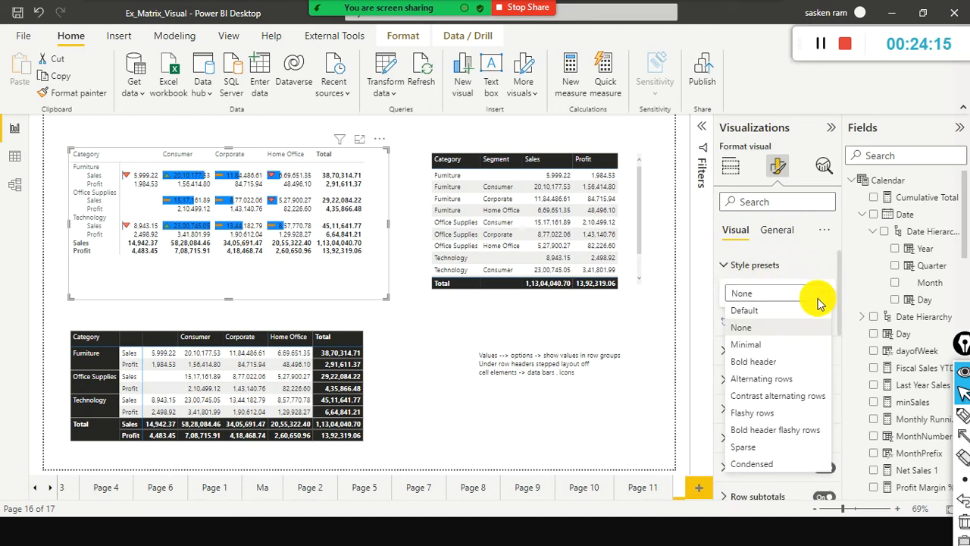
click(788, 379)
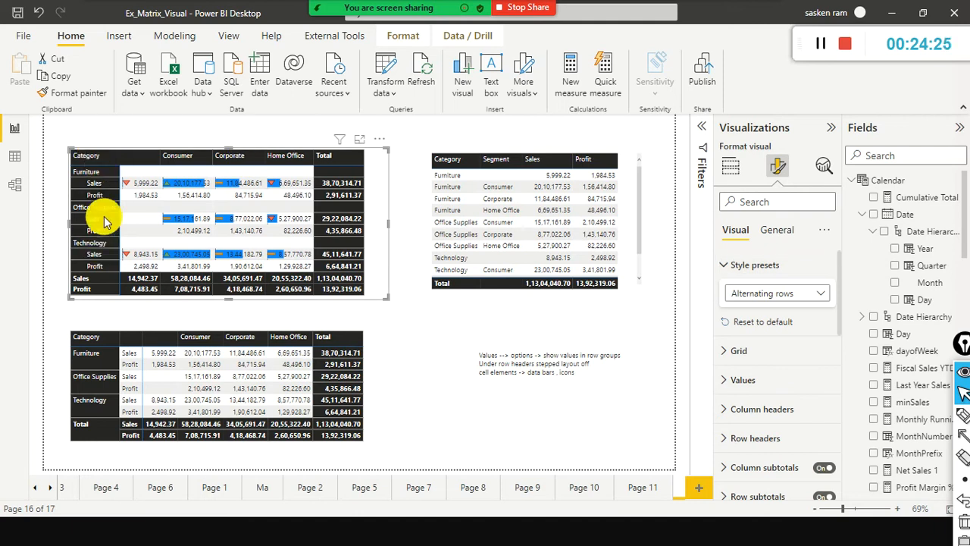
click(595, 364)
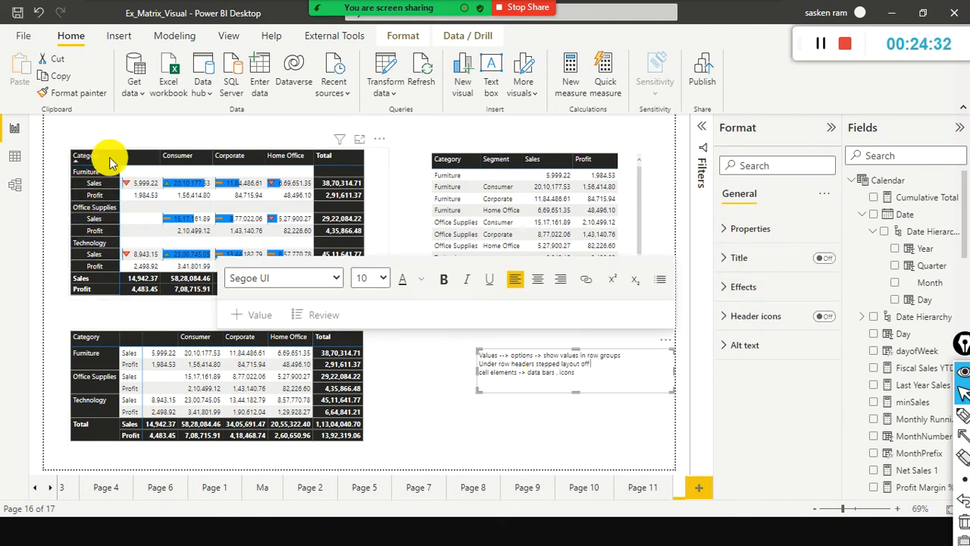
click(796, 159)
text(stepp)
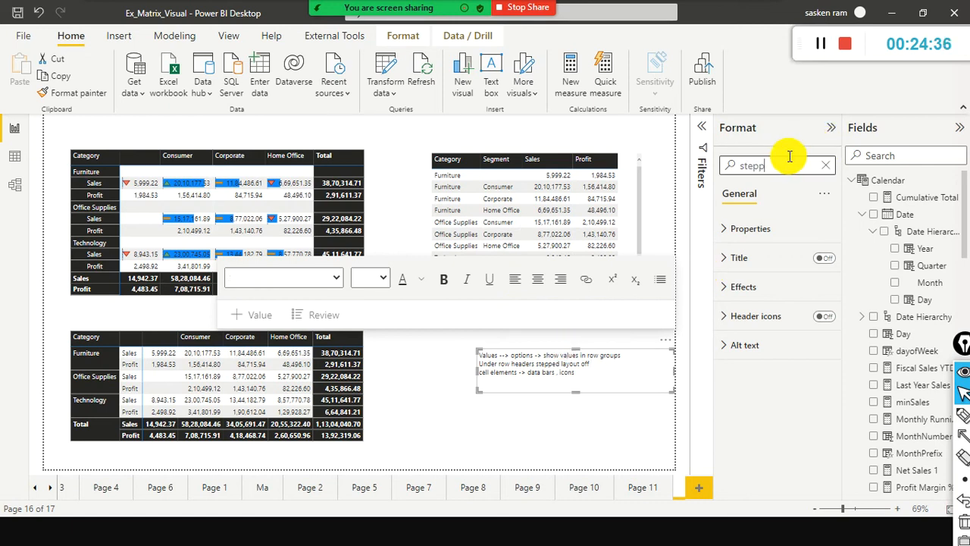
text(ed)
click(727, 132)
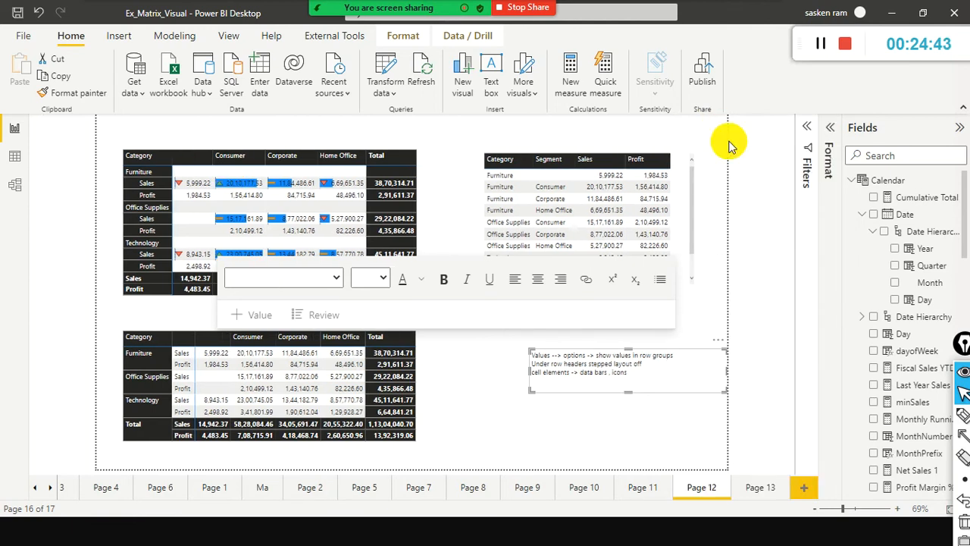
click(832, 131)
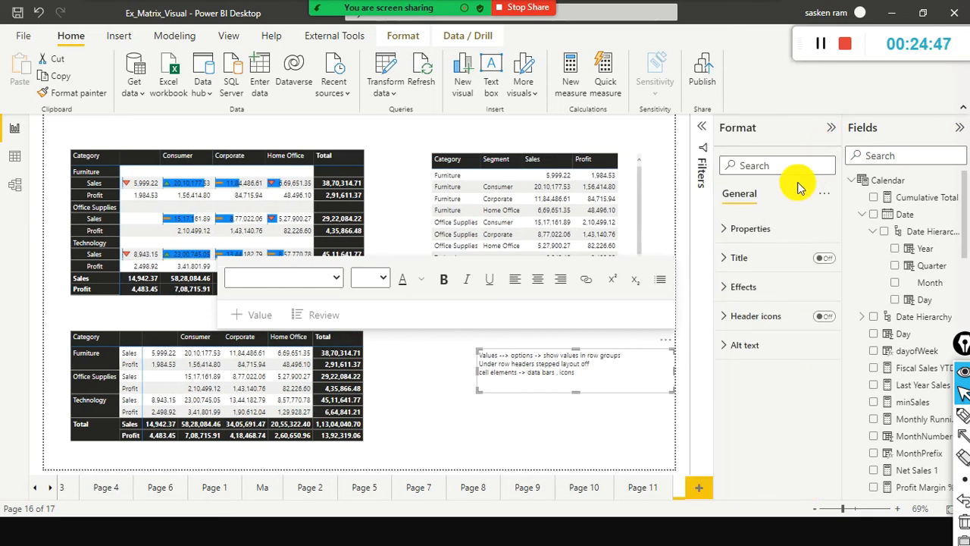
click(834, 133)
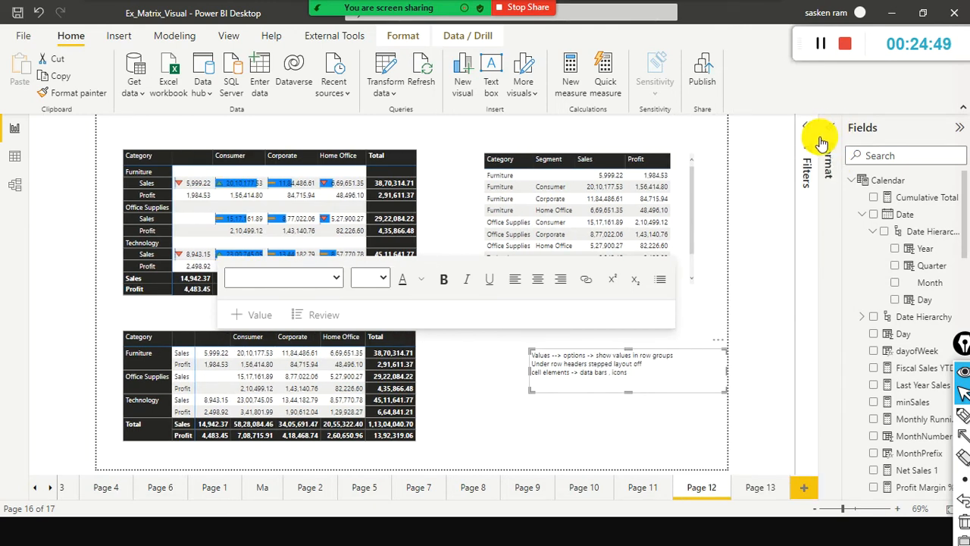
click(826, 133)
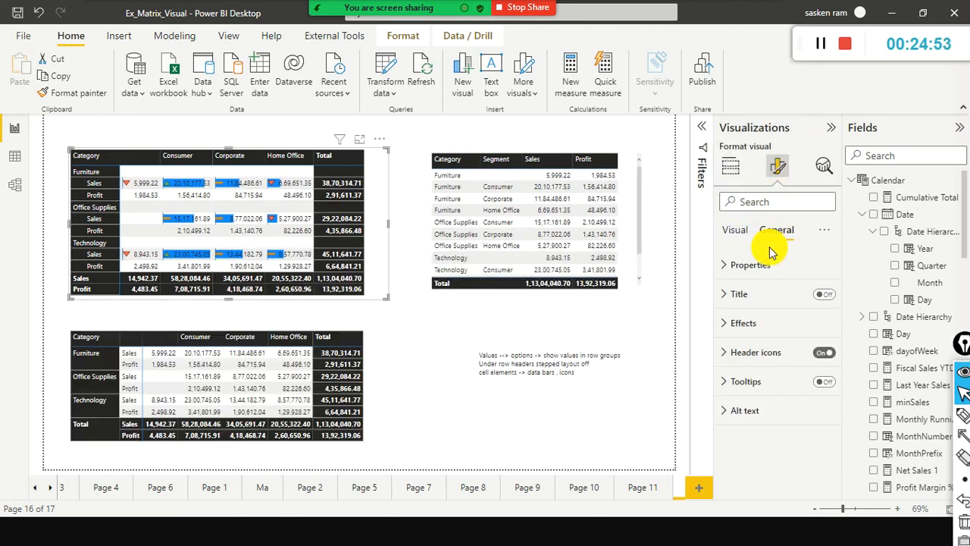
- Try banded row color on the upper matrix's row headers and turn it off again
click(738, 231)
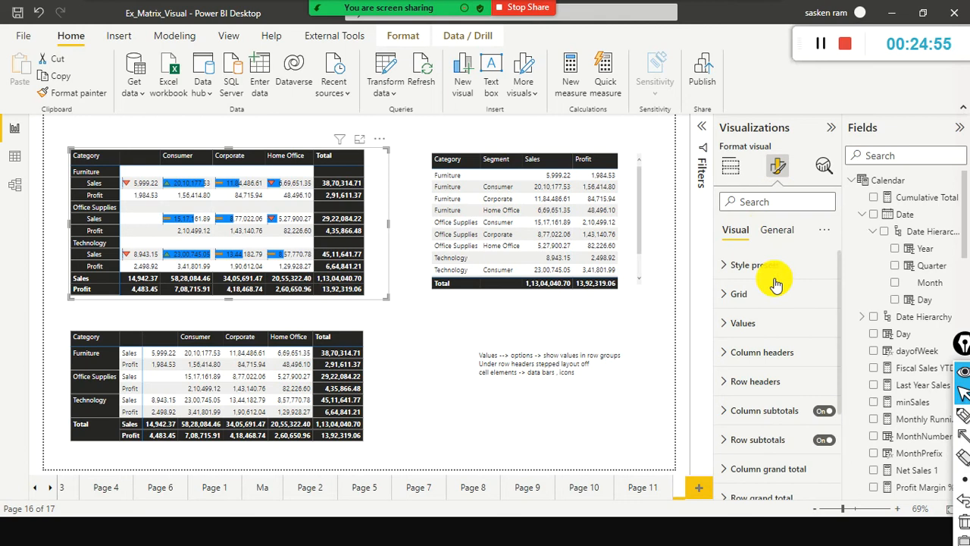
click(728, 381)
scroll(767, 356, down, 6)
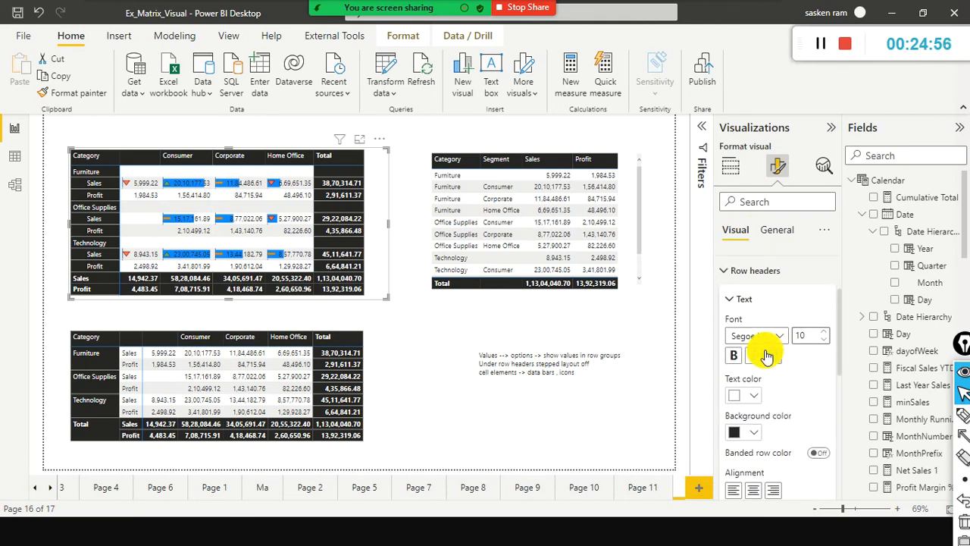
scroll(775, 393, down, 1)
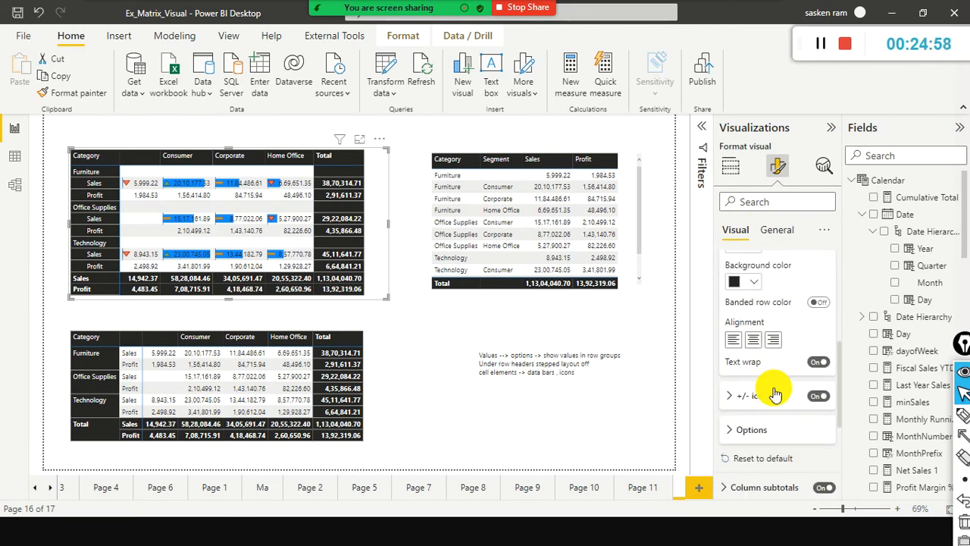
scroll(803, 360, up, 1)
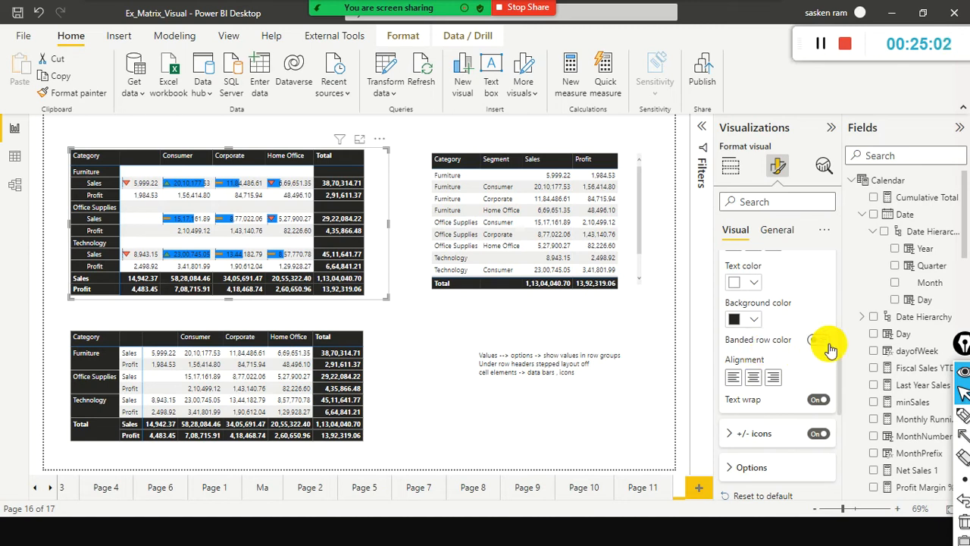
click(823, 341)
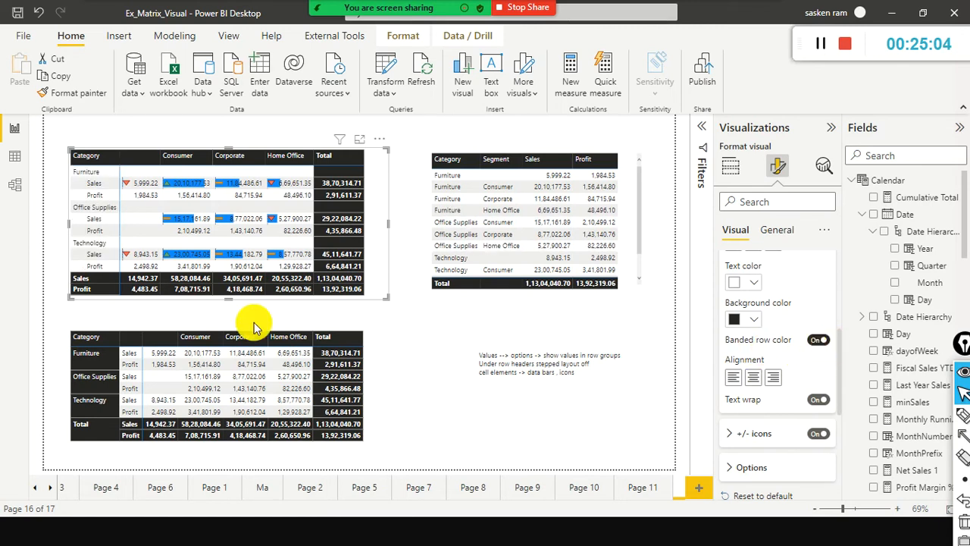
click(821, 341)
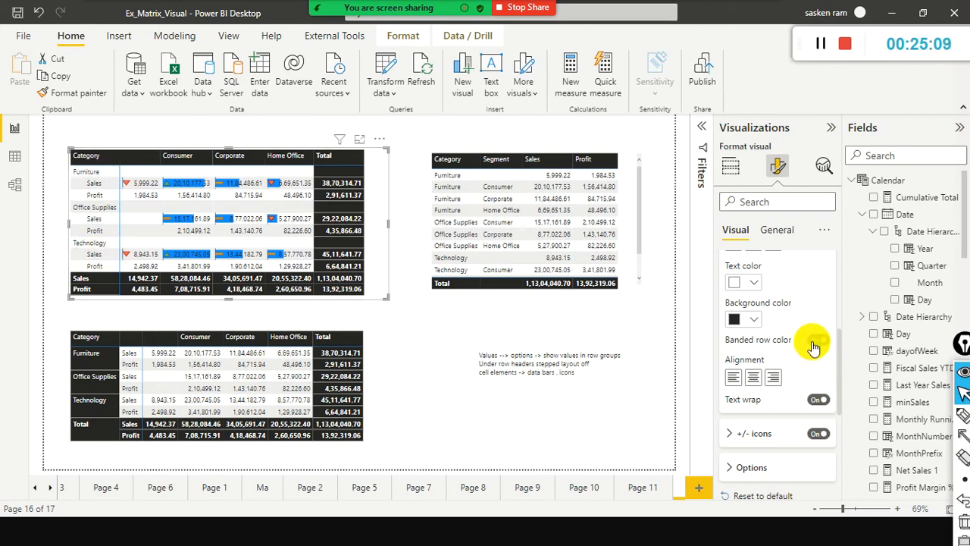
click(814, 343)
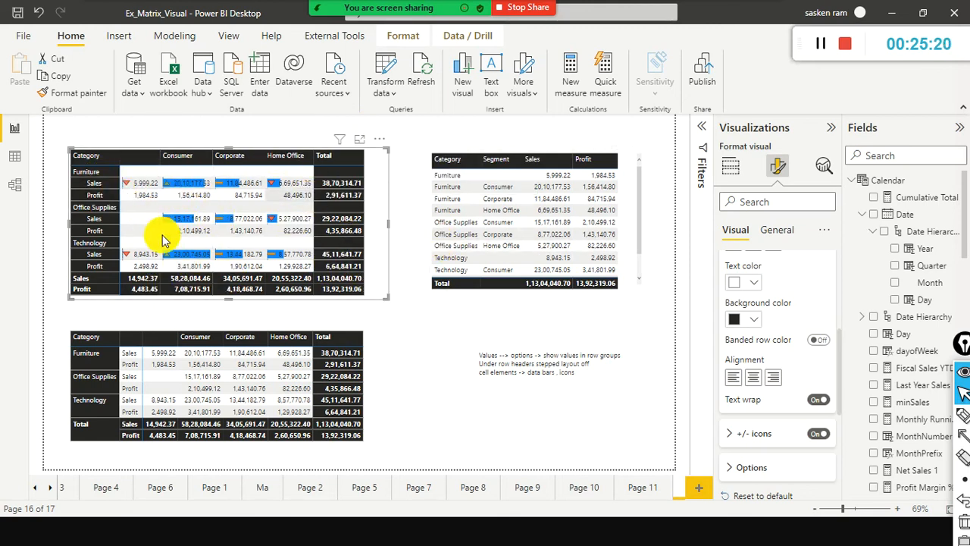
scroll(750, 288, up, 5)
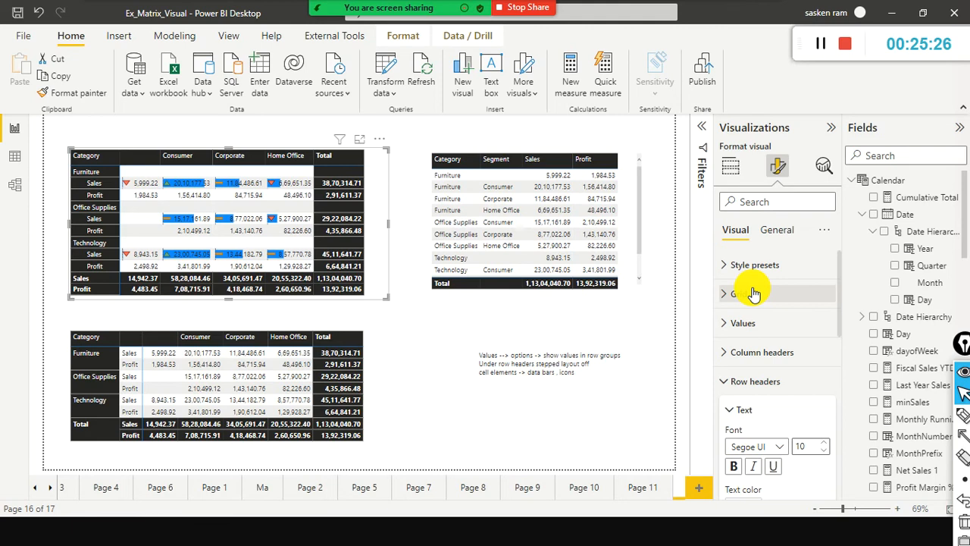
- Try turning off stepped layout in the upper matrix's row header options and turn it back on
scroll(754, 294, down, 3)
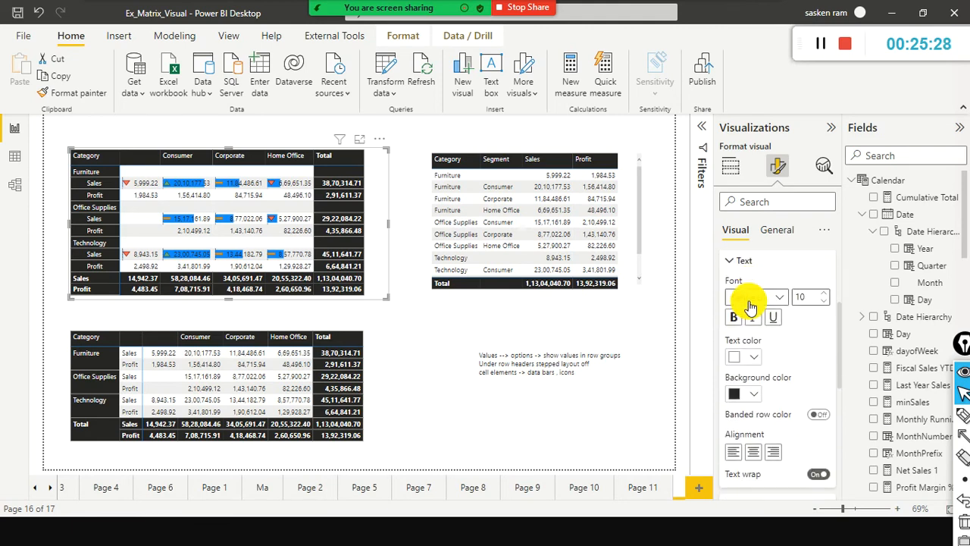
scroll(750, 311, down, 4)
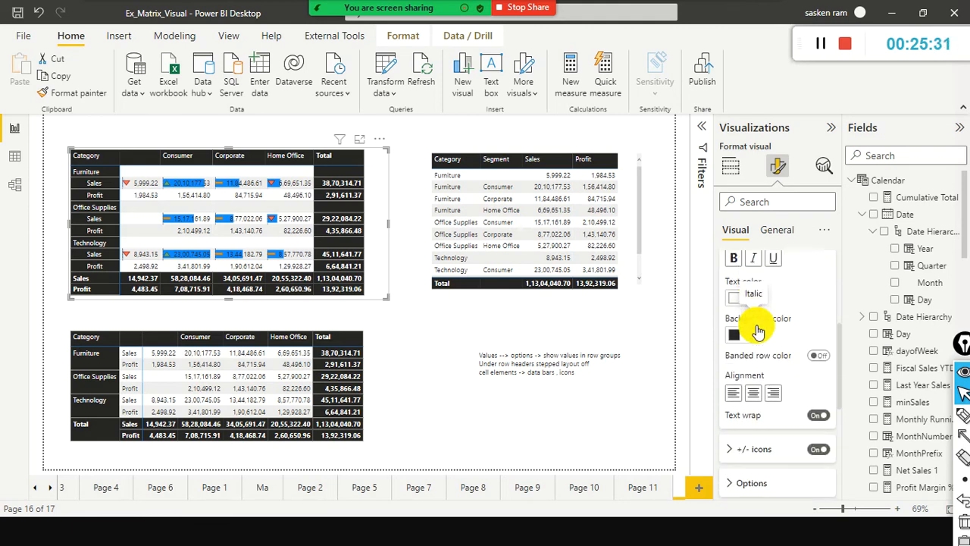
scroll(772, 349, up, 3)
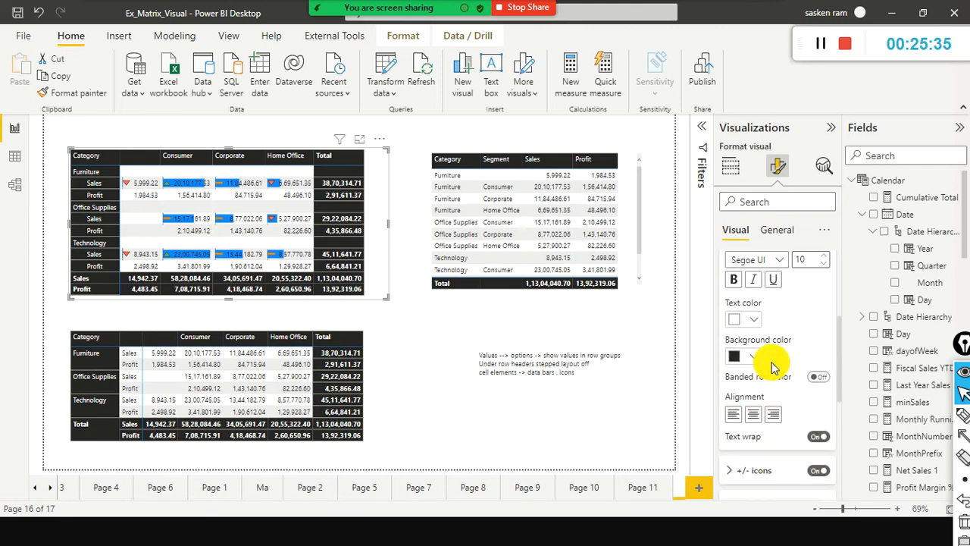
scroll(821, 385, down, 1)
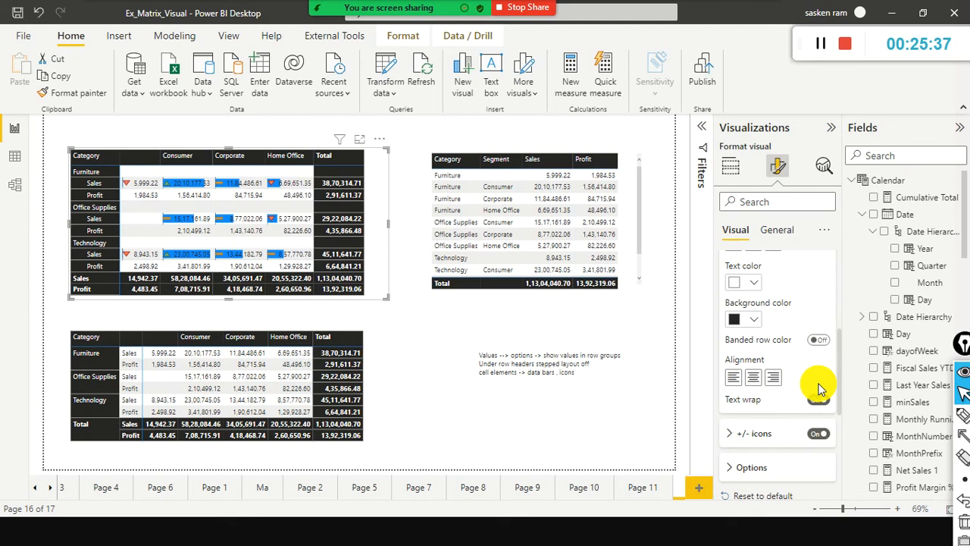
scroll(761, 440, down, 2)
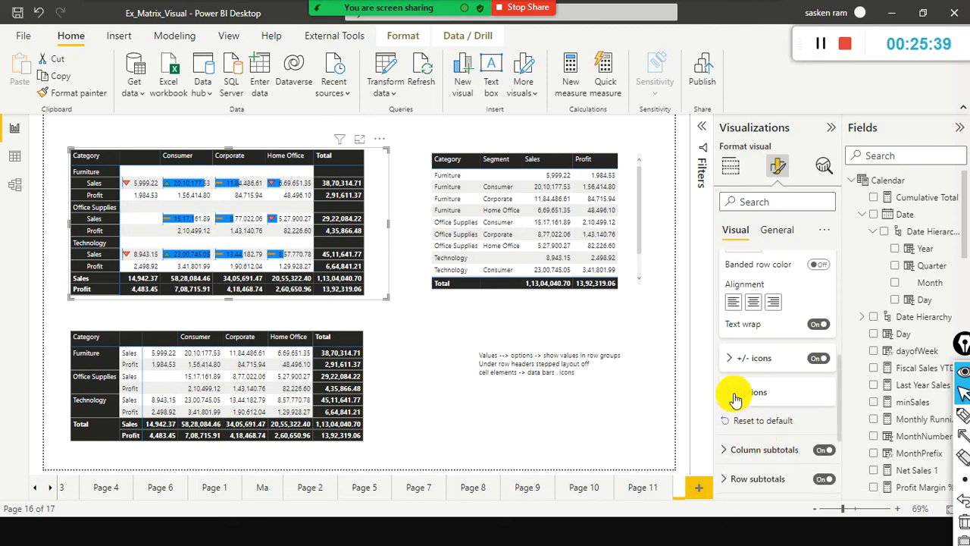
click(735, 399)
scroll(805, 385, down, 1)
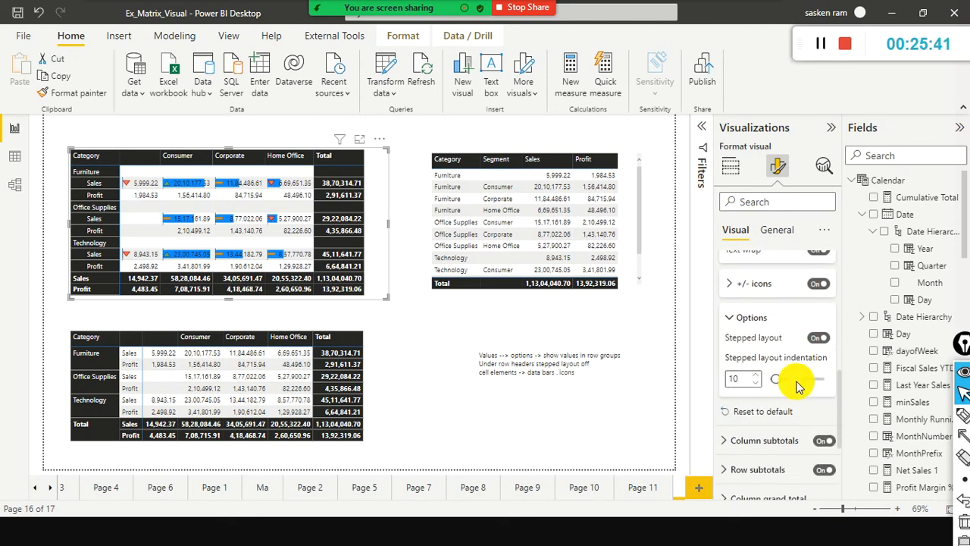
click(819, 339)
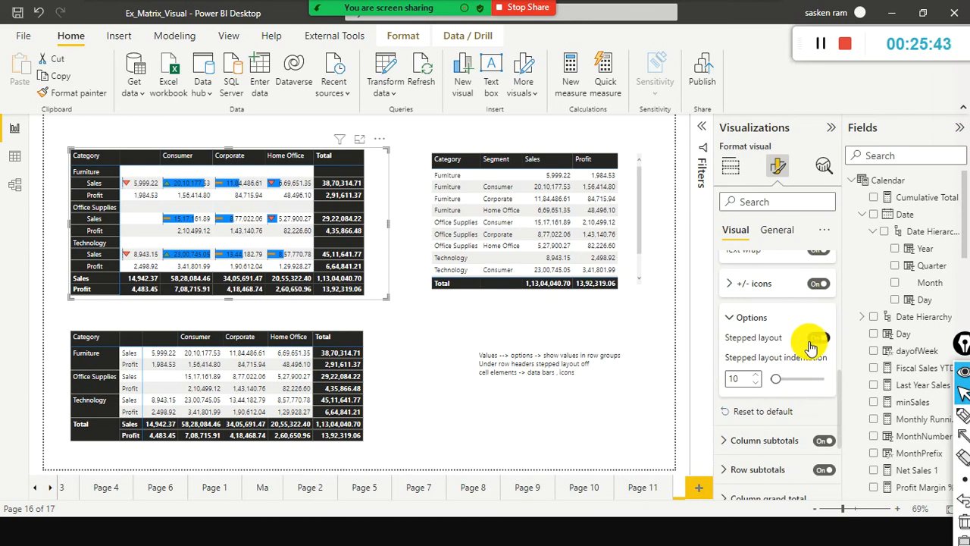
click(816, 342)
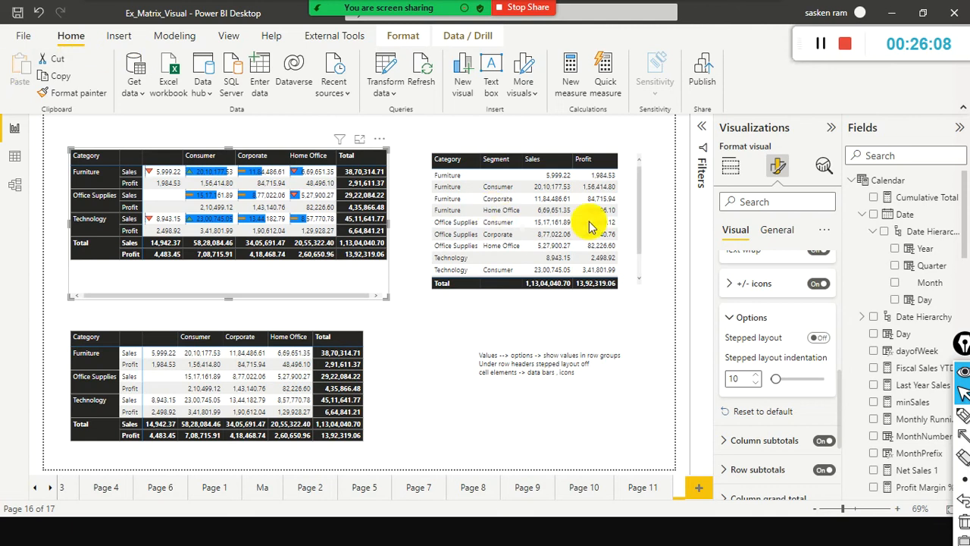
click(825, 345)
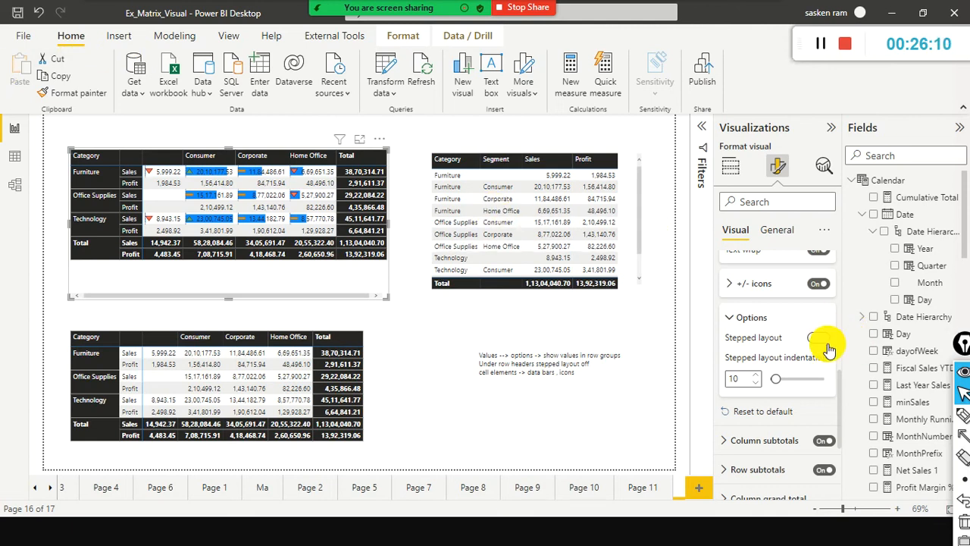
click(836, 341)
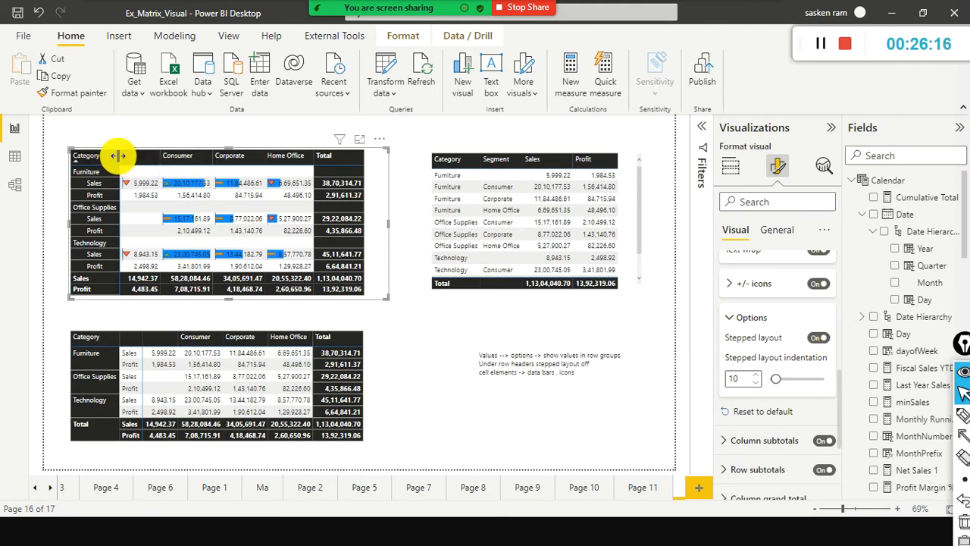
- Widen the upper matrix's Category column slightly and turn off stepped layout for its row headers
drag(118, 156, 131, 156)
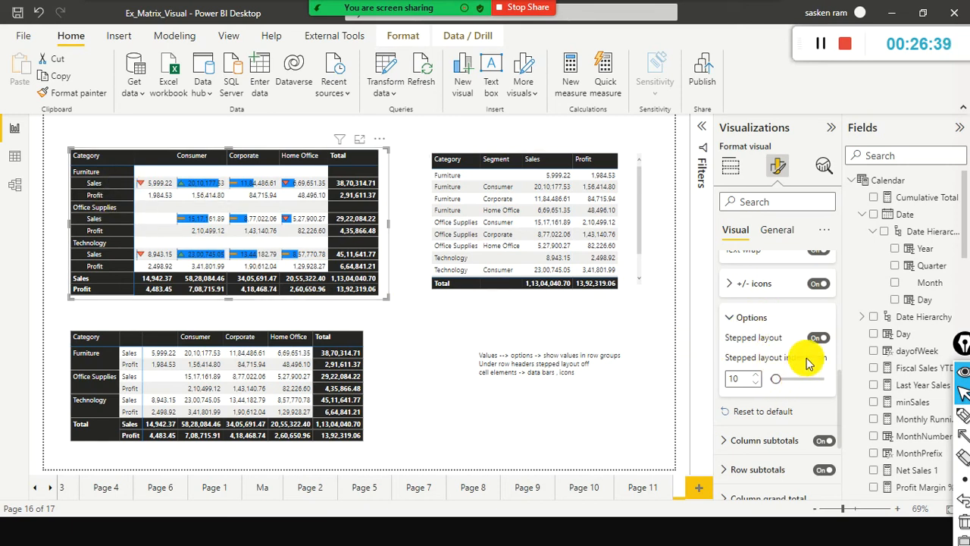
click(814, 338)
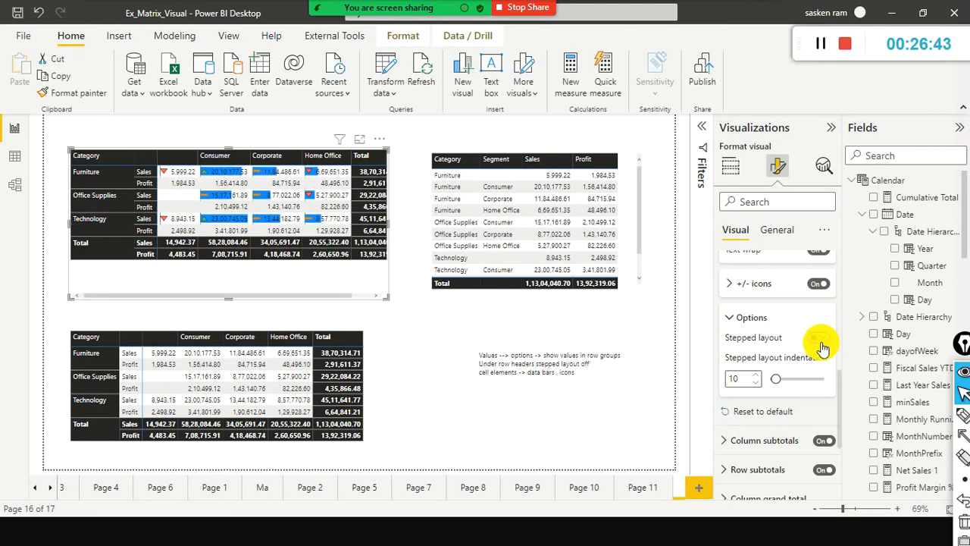
- Move the notes text box so that it sits beneath the table, aligned with the table's left edge
click(615, 363)
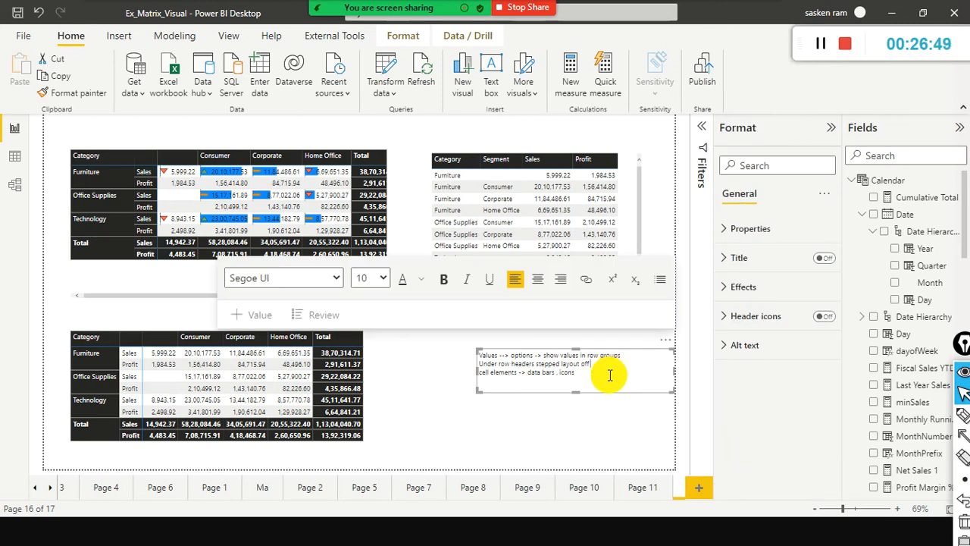
click(609, 374)
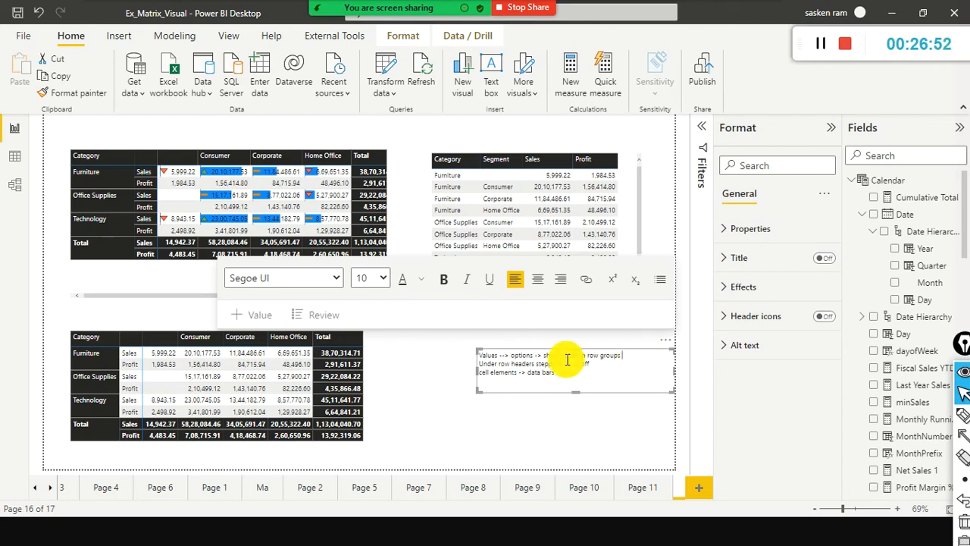
drag(537, 355, 593, 358)
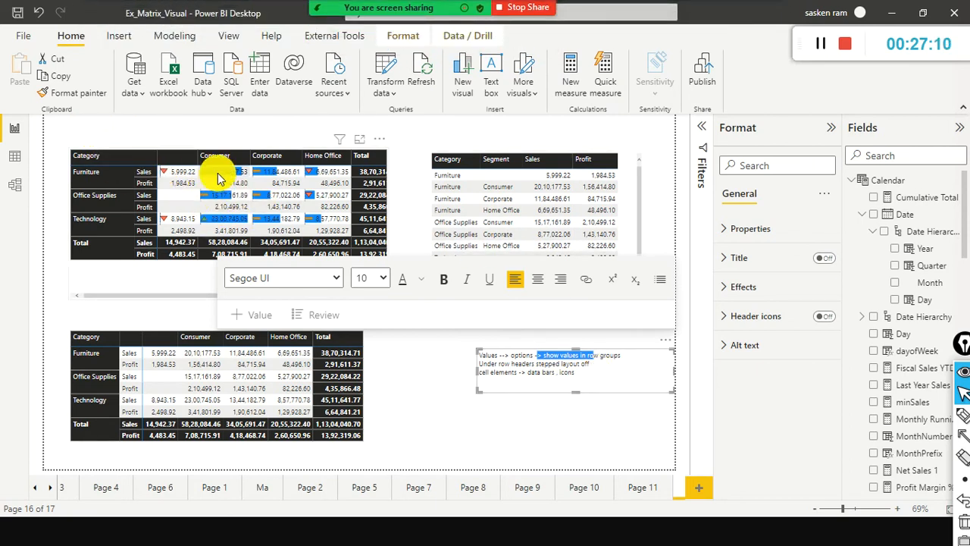
click(581, 360)
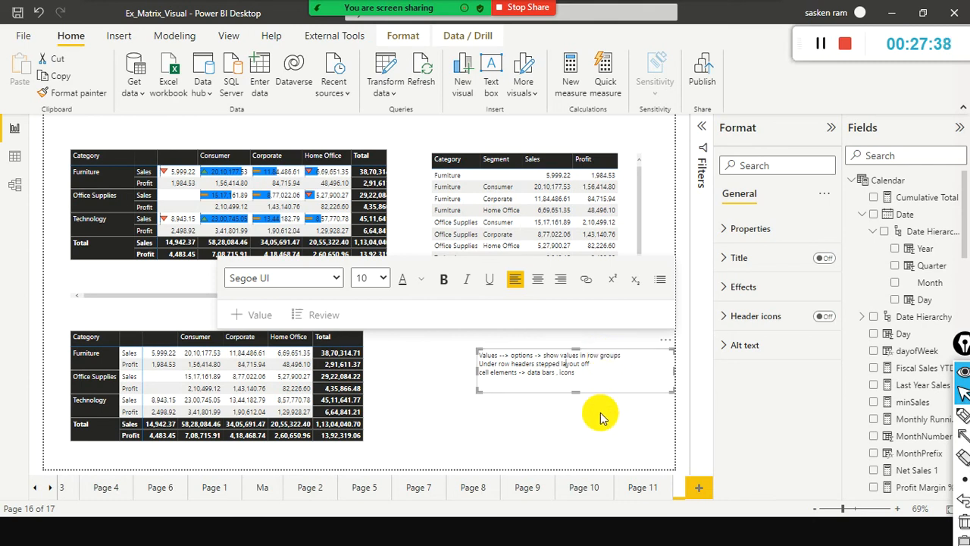
drag(627, 395, 583, 401)
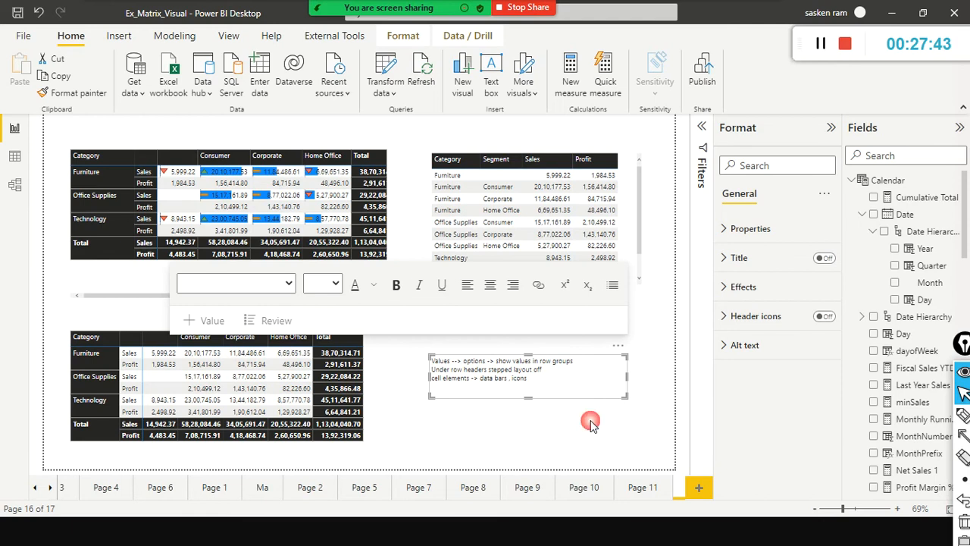
click(591, 422)
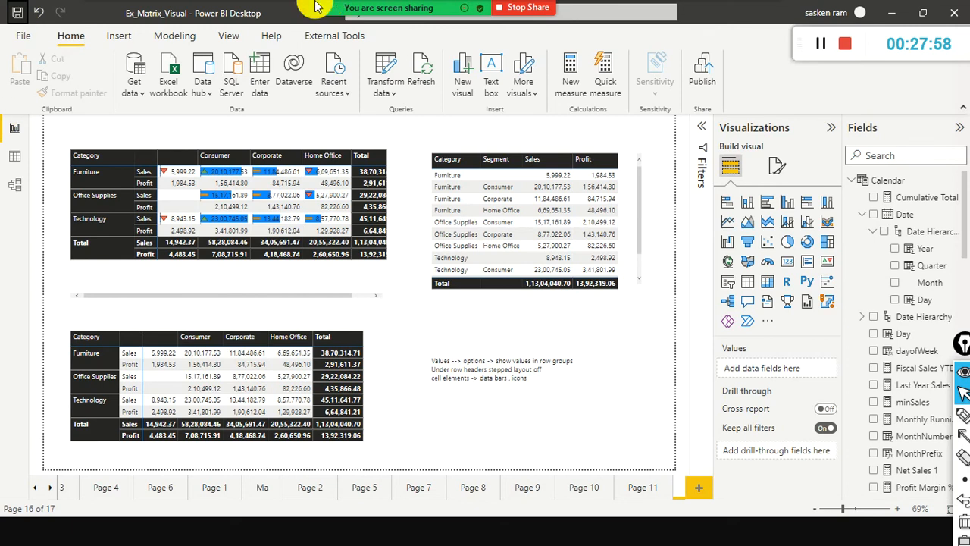
- Enable background color and data bars for the Sales series in the table's cell elements
click(623, 210)
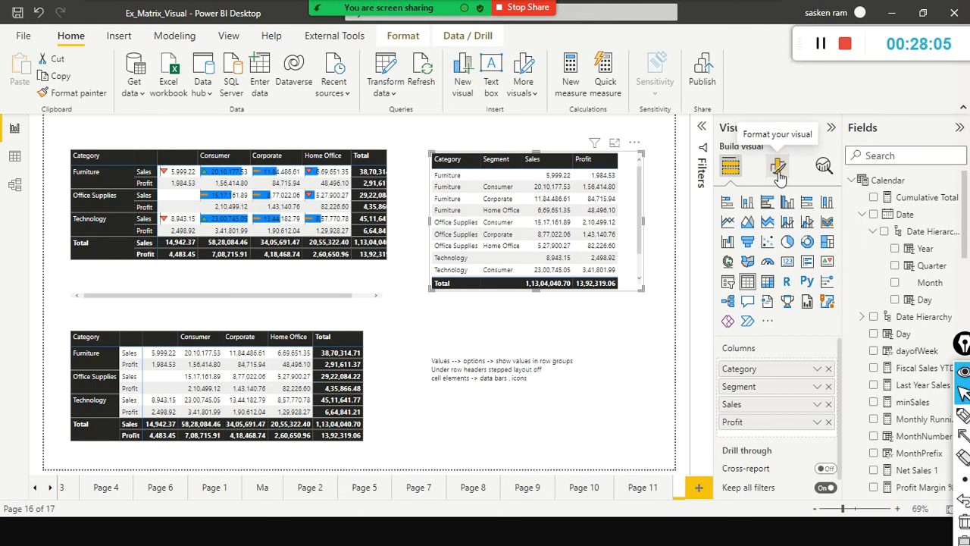
click(778, 169)
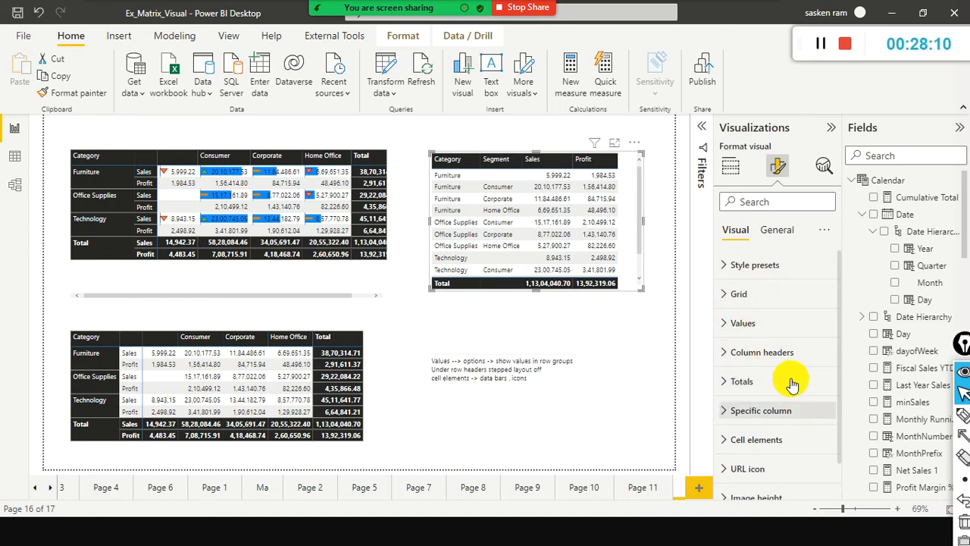
scroll(773, 400, down, 1)
click(771, 398)
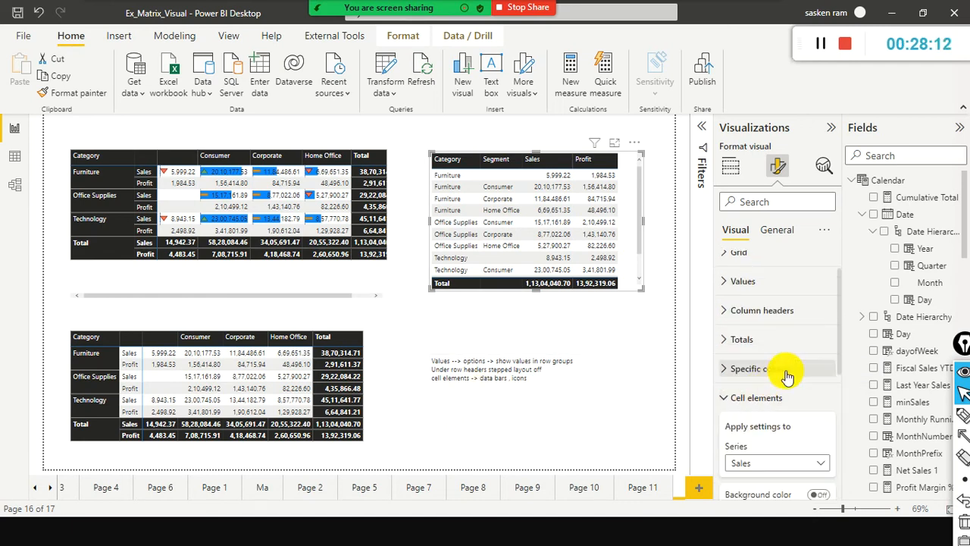
scroll(796, 379, down, 1)
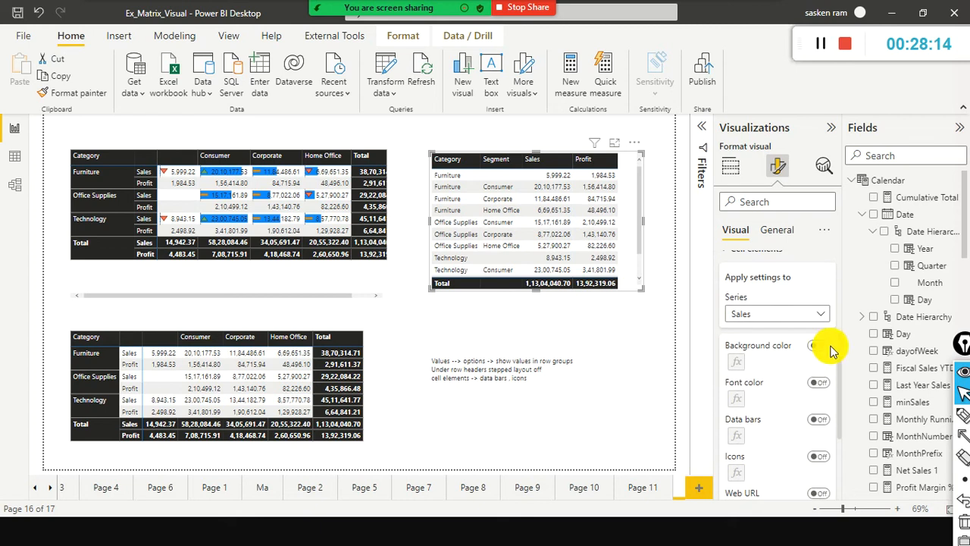
click(820, 346)
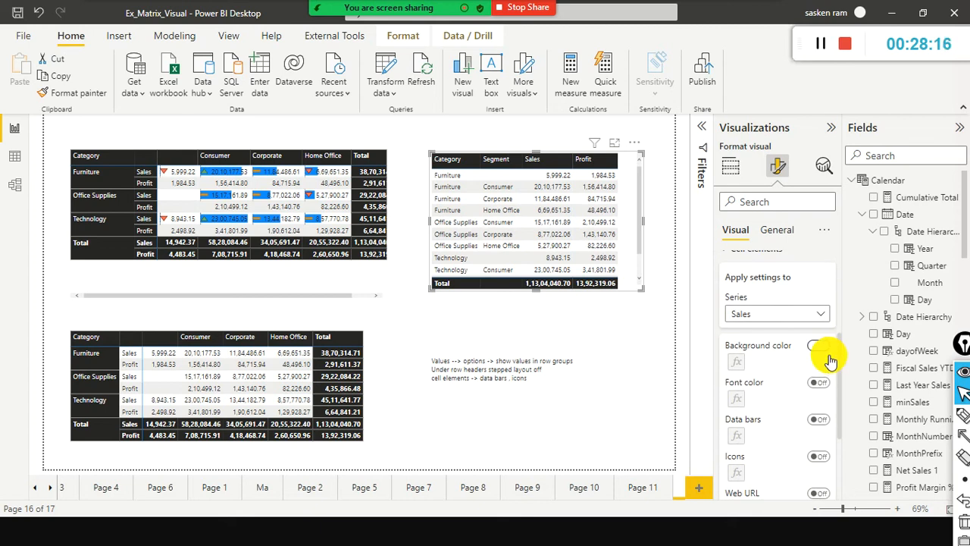
click(830, 422)
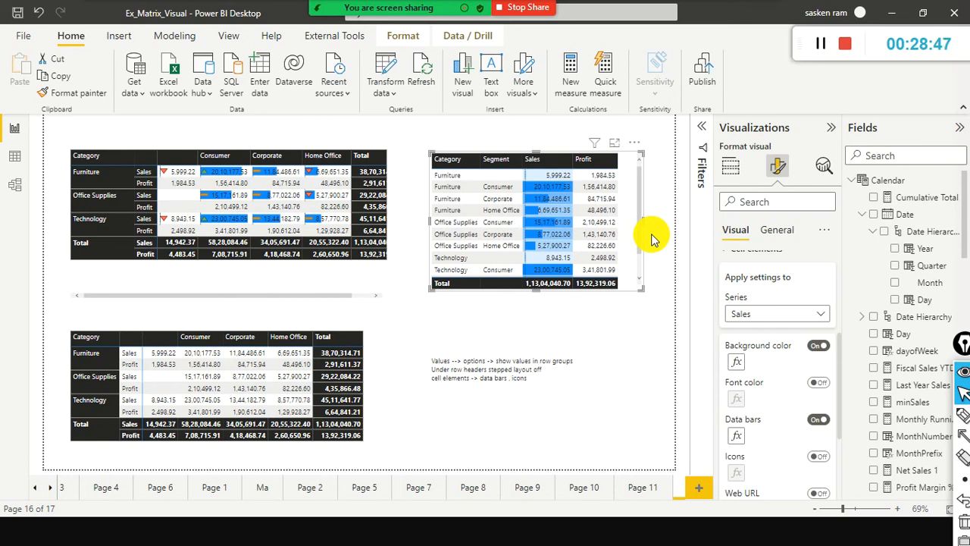
- Open the conditional formatting for the table's Sales background color, cancel it without changes and deselect the table
mouse_move(556, 229)
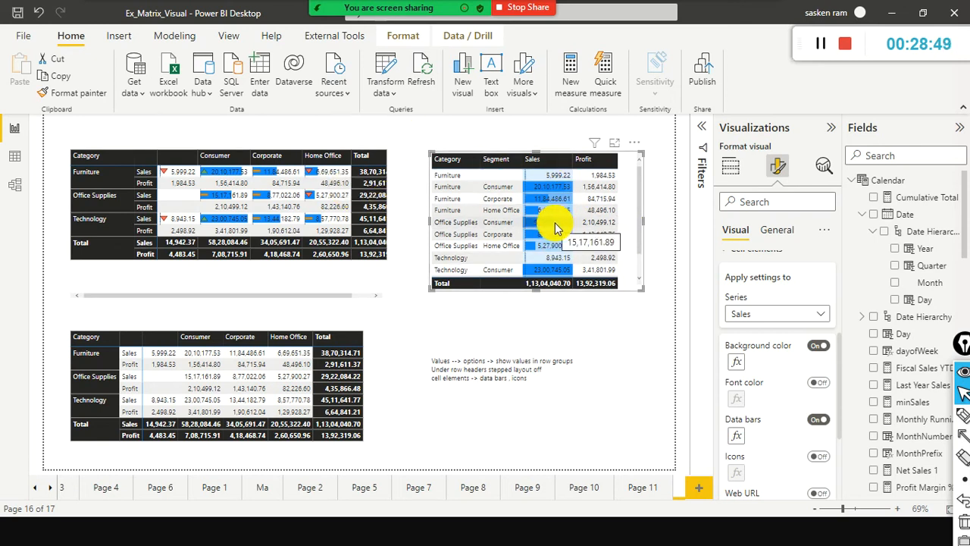
click(735, 364)
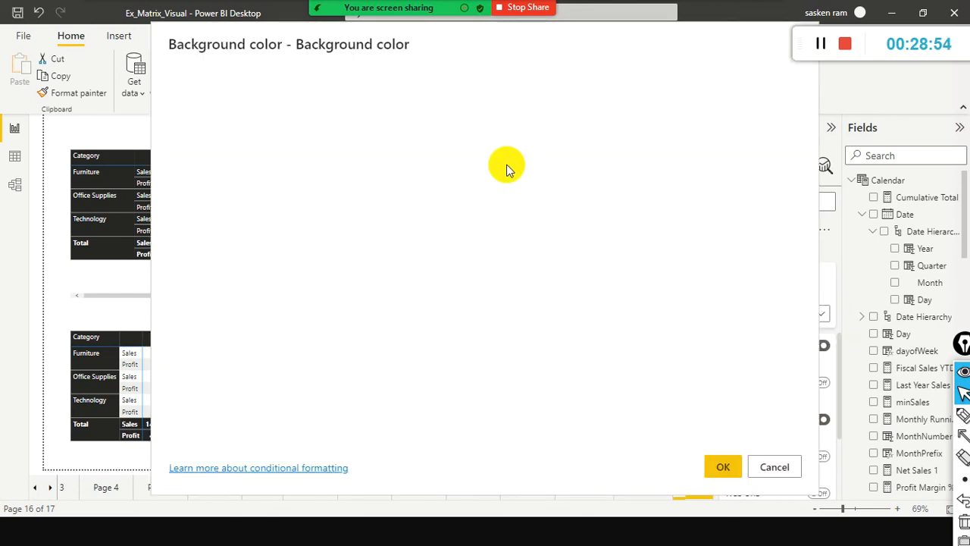
click(773, 465)
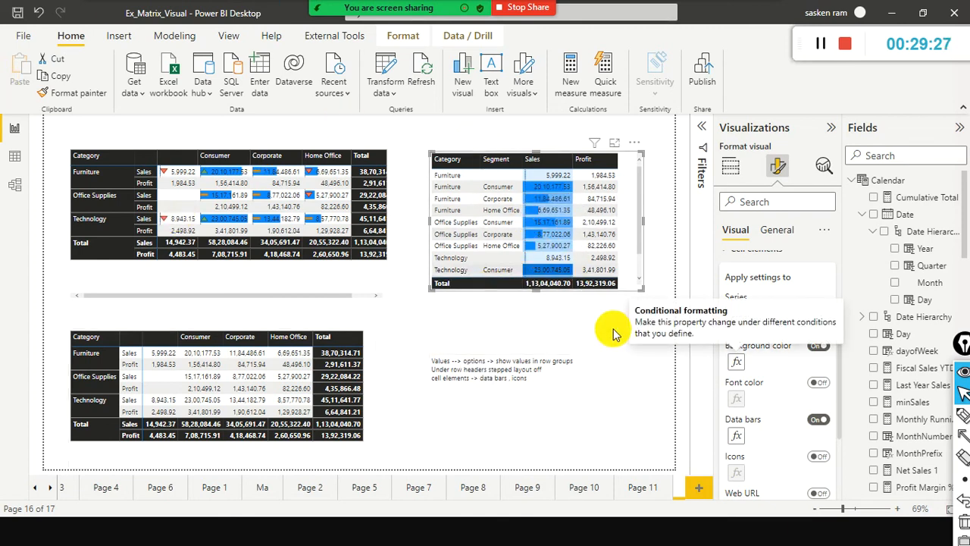
click(460, 317)
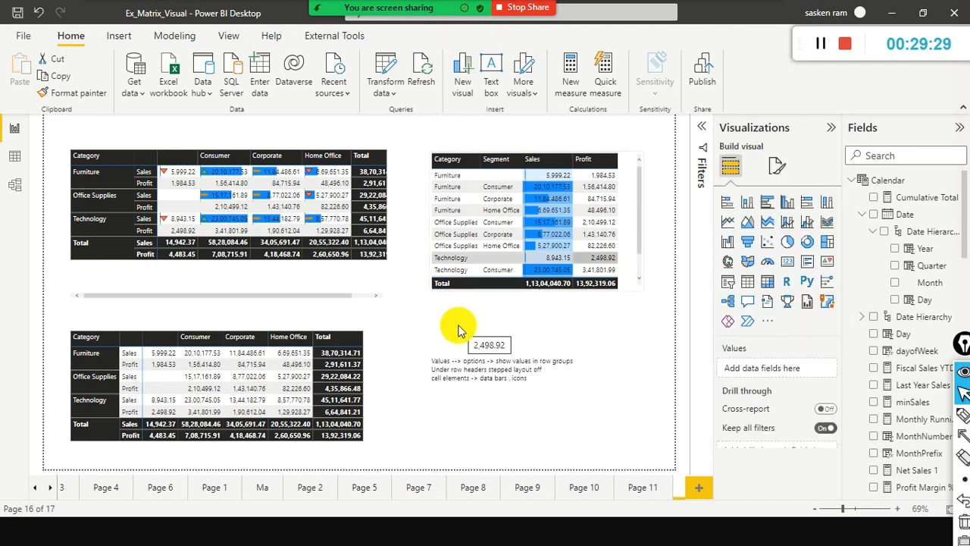
- Examine the table's Values formatting options and compare them with the notes on row groups and stepped layout
click(632, 247)
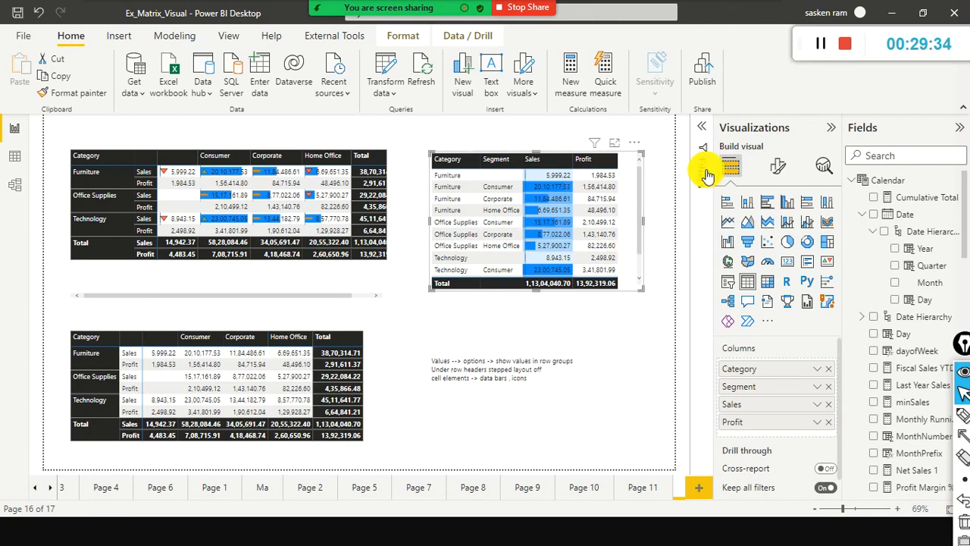
click(779, 168)
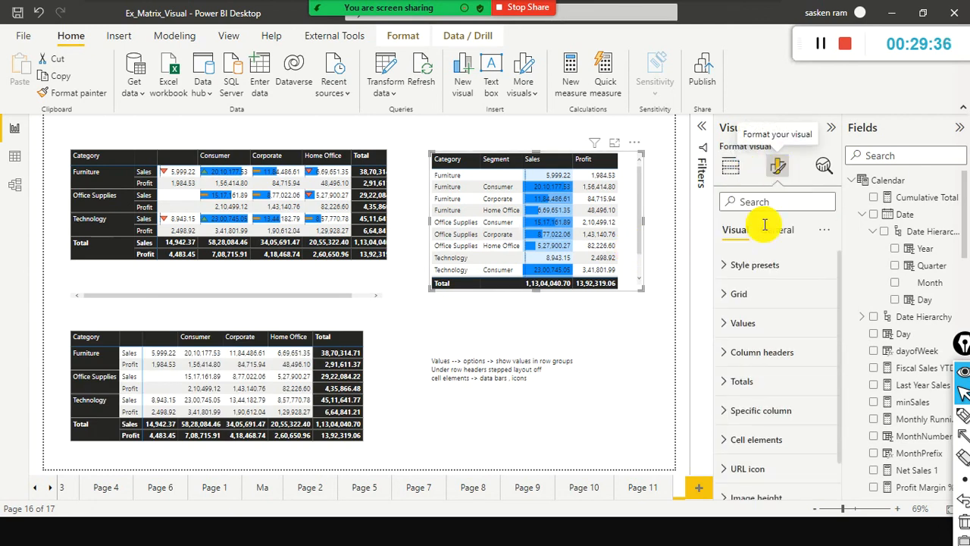
click(726, 325)
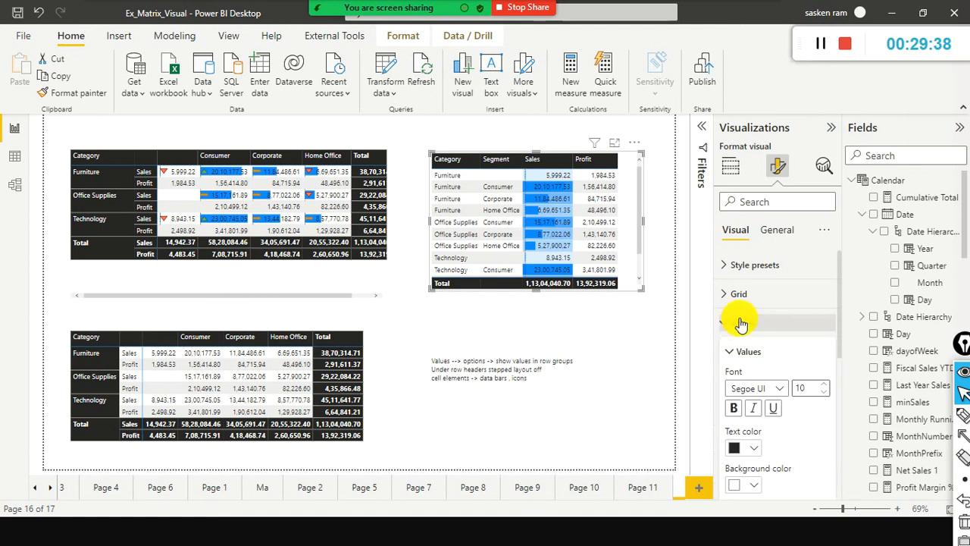
scroll(755, 334, down, 5)
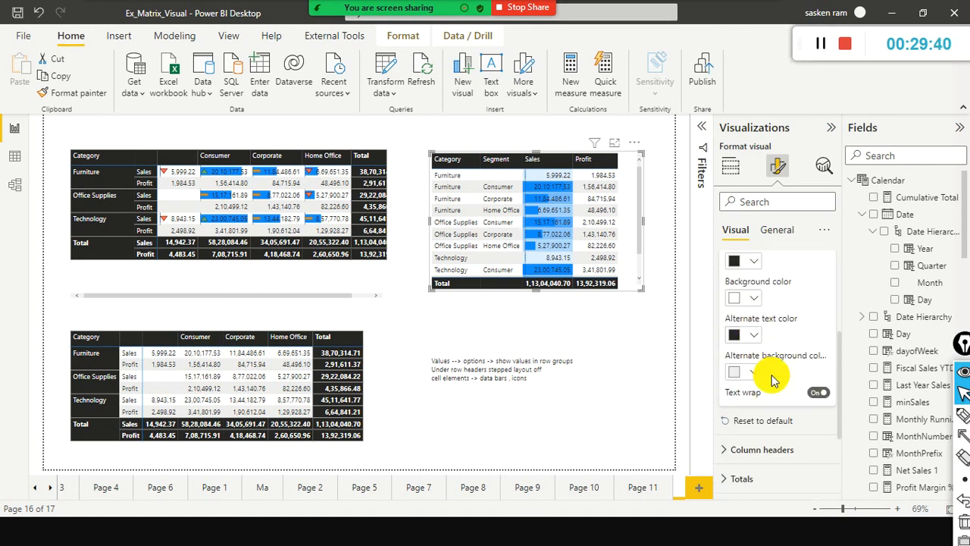
scroll(773, 379, up, 4)
scroll(773, 379, down, 4)
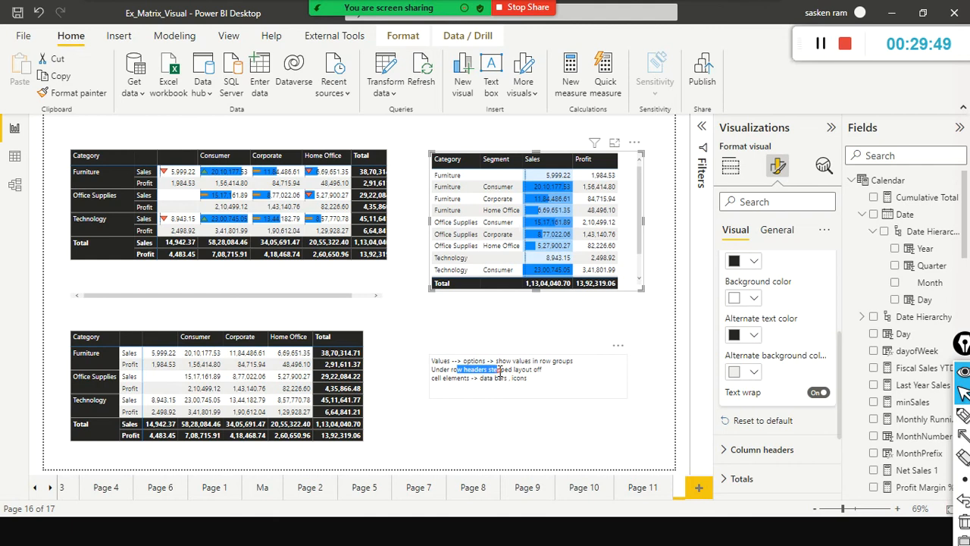
click(500, 370)
drag(584, 370, 491, 361)
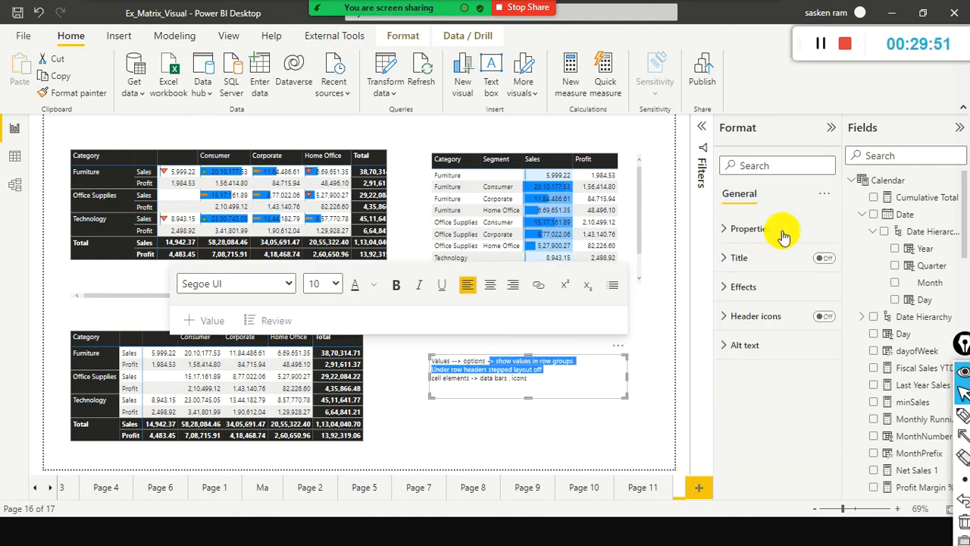
click(746, 373)
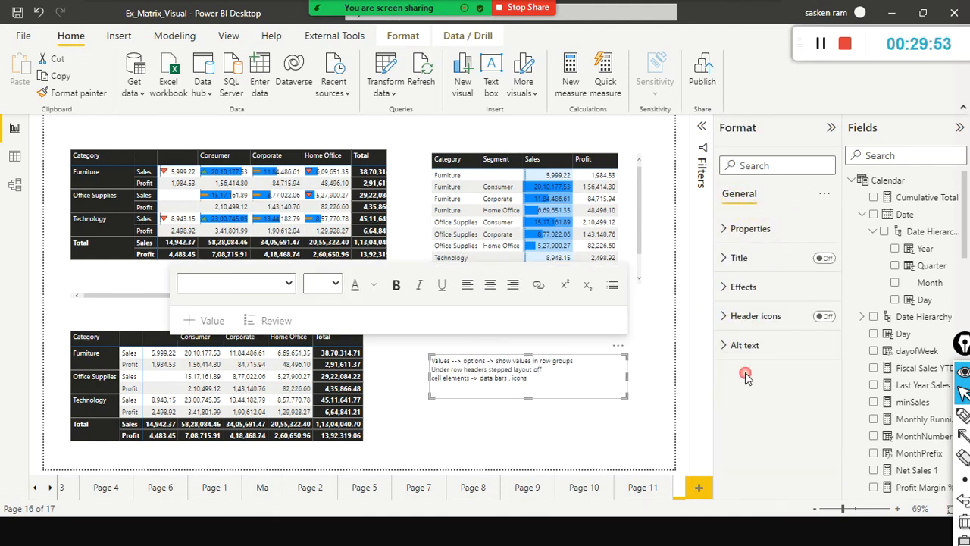
- Examine the table's Values formatting options and highlight the note about showing values in row groups for comparison
click(798, 200)
click(831, 198)
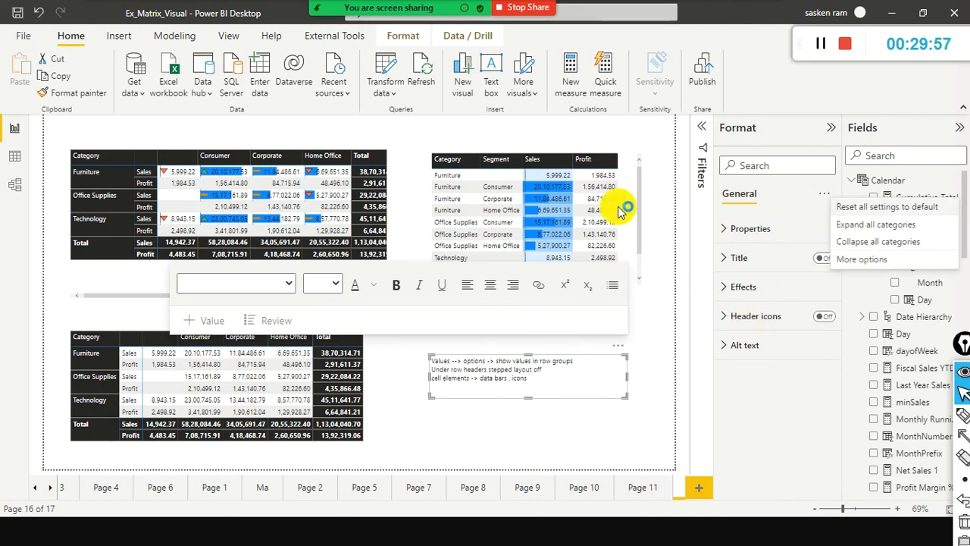
click(588, 158)
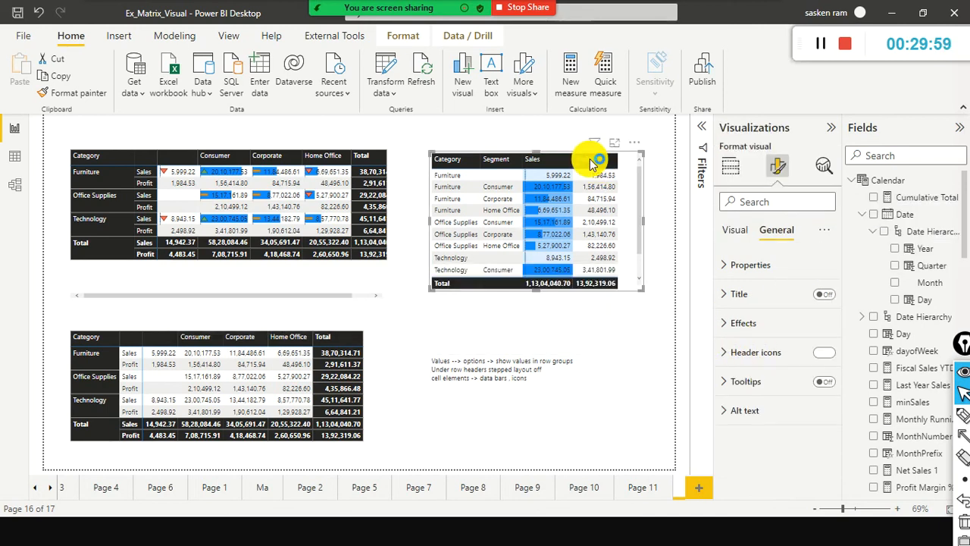
click(735, 232)
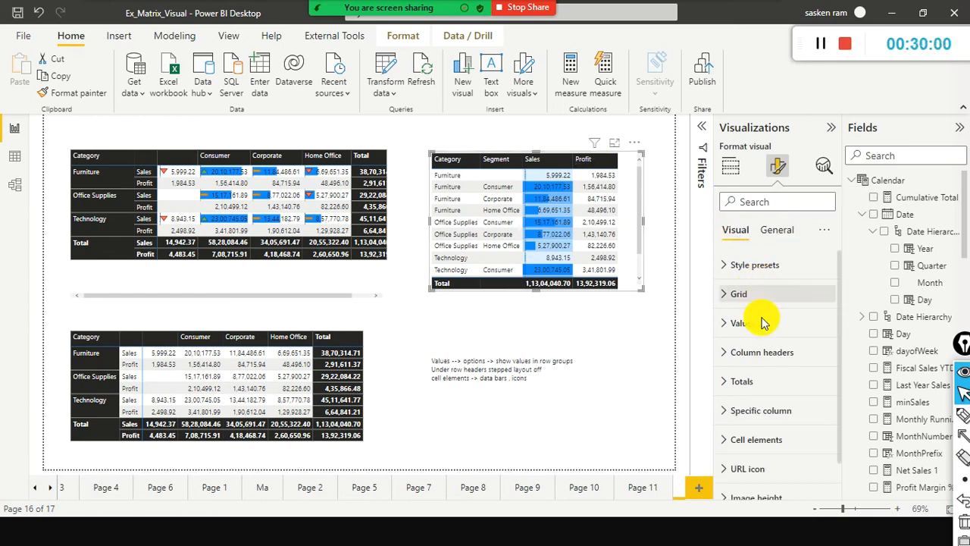
click(732, 324)
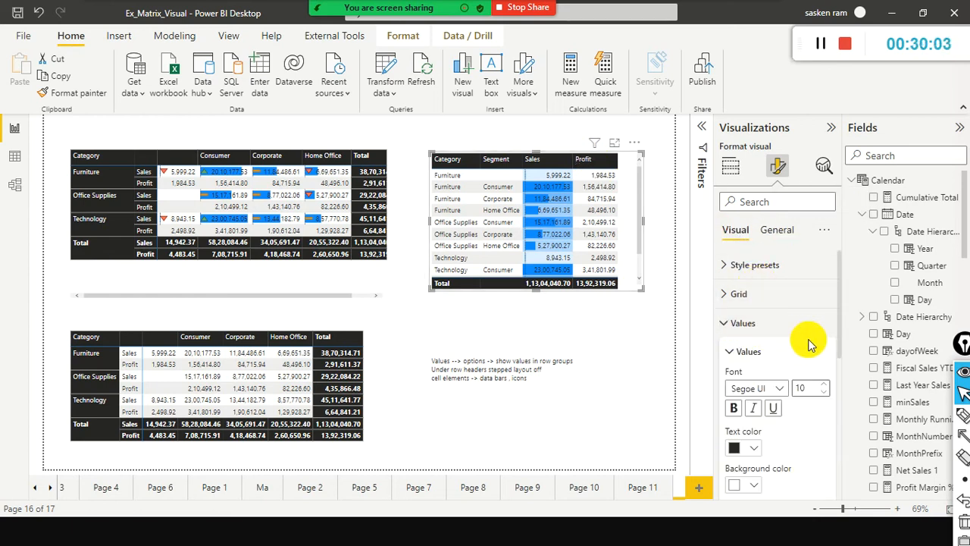
scroll(809, 345, down, 5)
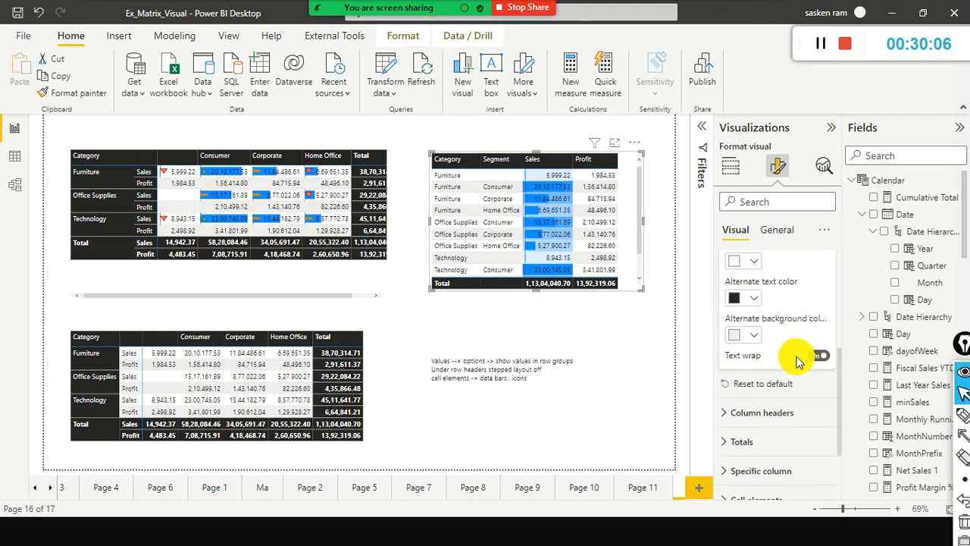
scroll(797, 362, up, 6)
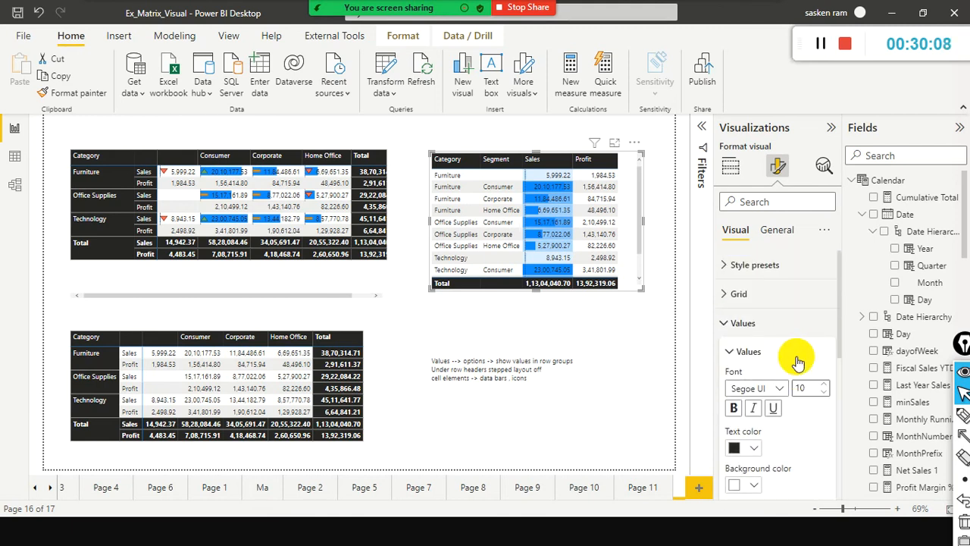
click(455, 357)
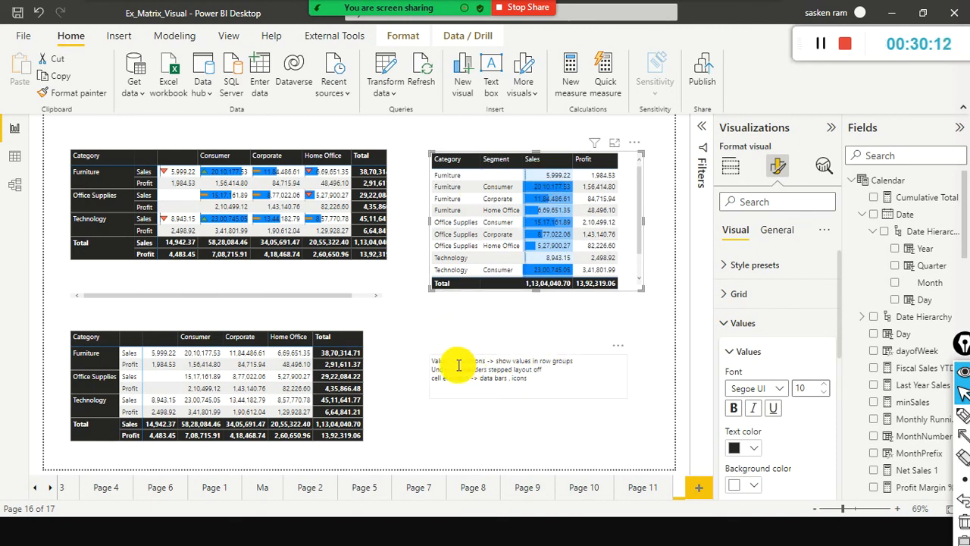
drag(433, 361, 580, 359)
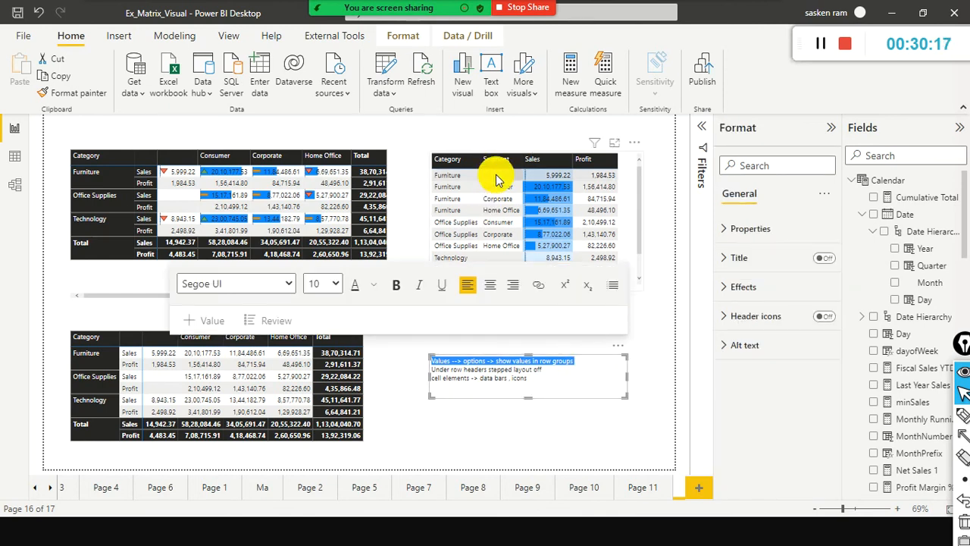
- Deselect the notes text box and save the report
click(641, 123)
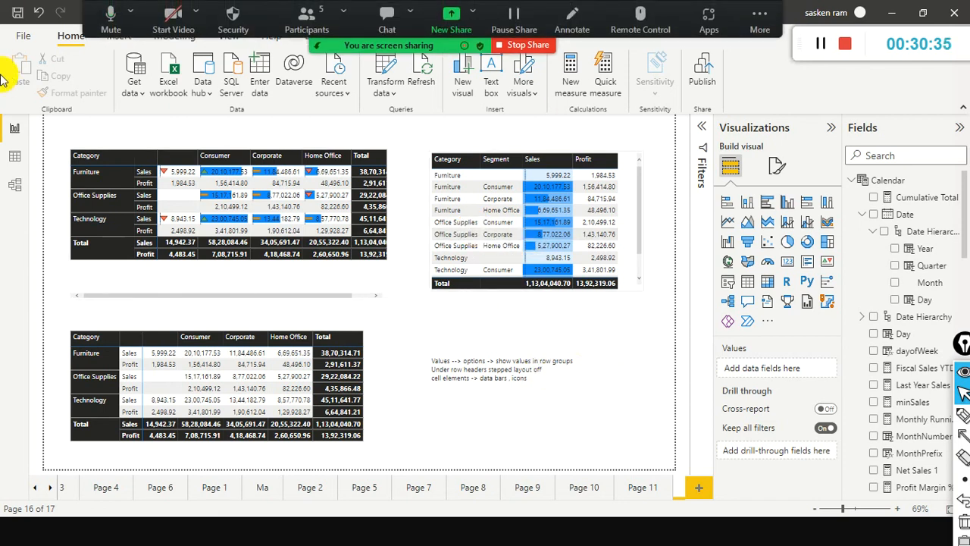
click(17, 12)
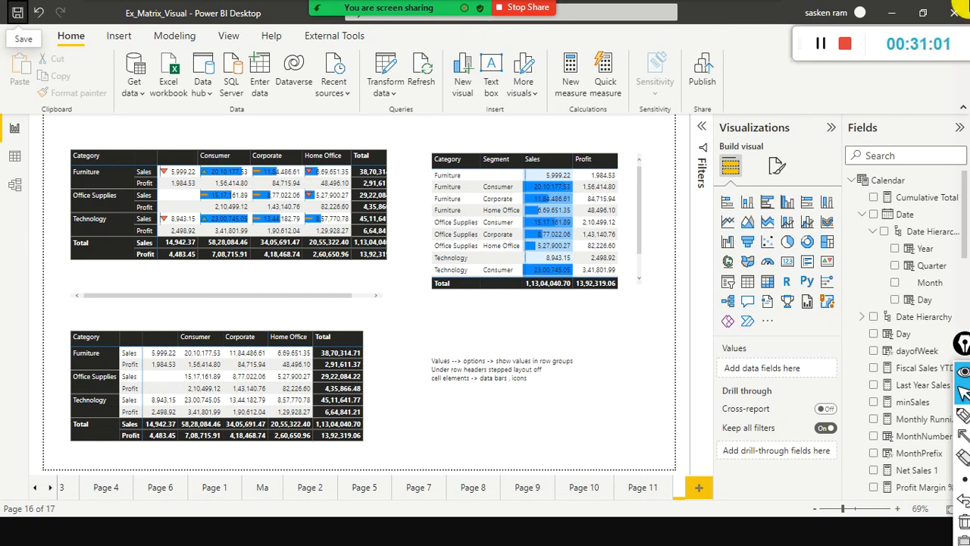
- Compare the table's column fields with the upper matrix's Rows, Columns and Values field assignments
click(630, 226)
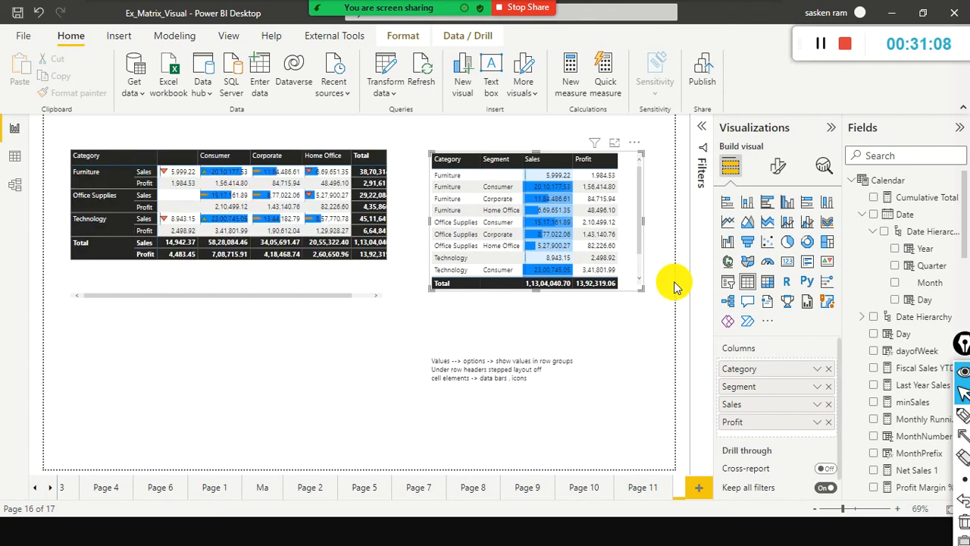
click(347, 284)
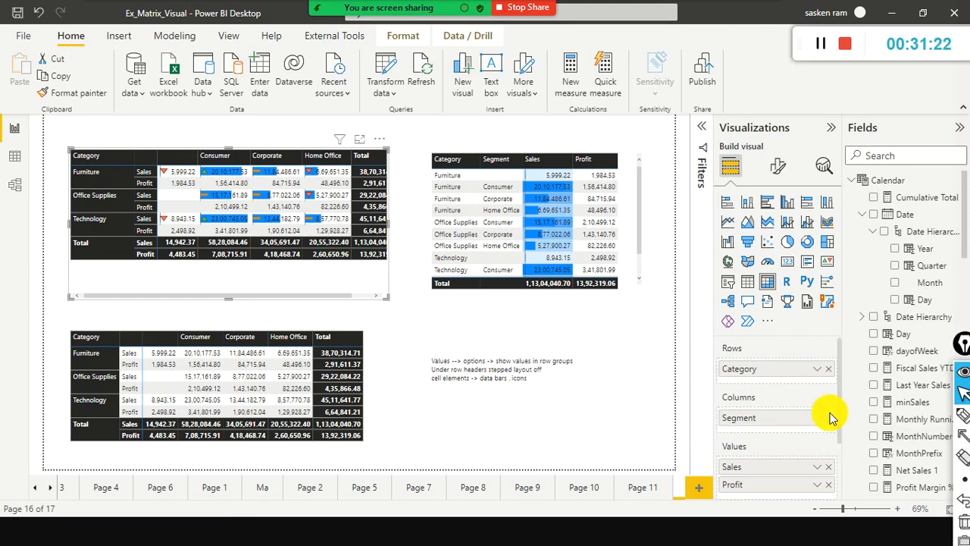
click(618, 286)
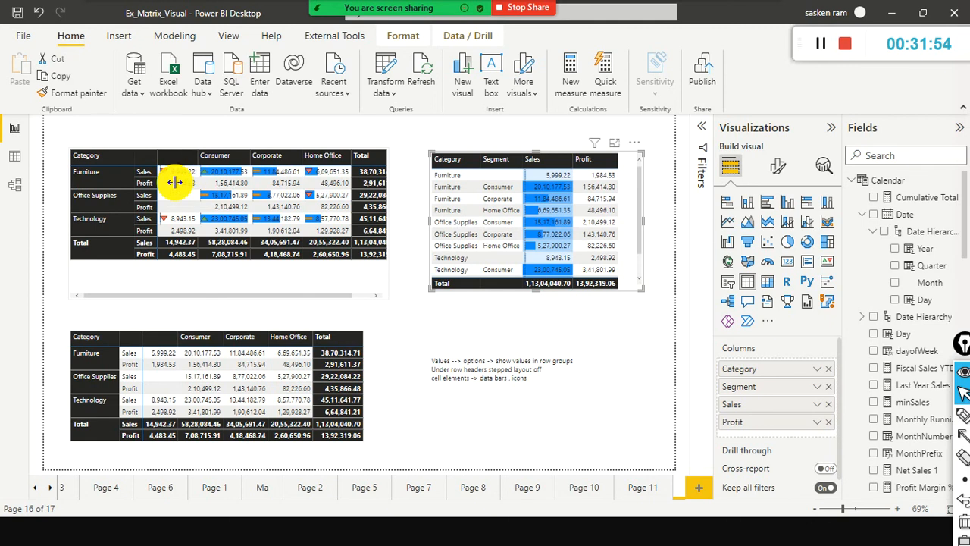
scroll(531, 256, down, 1)
scroll(531, 256, up, 1)
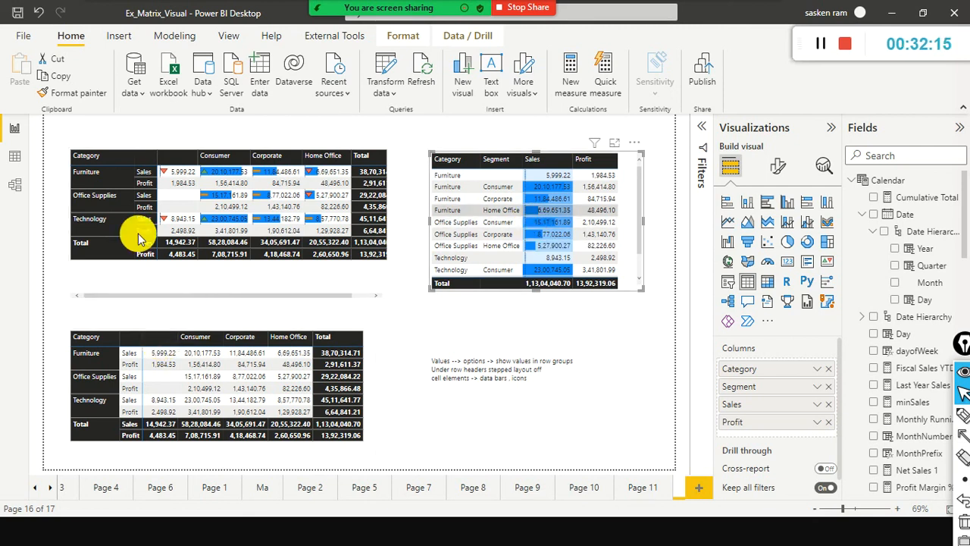
click(125, 297)
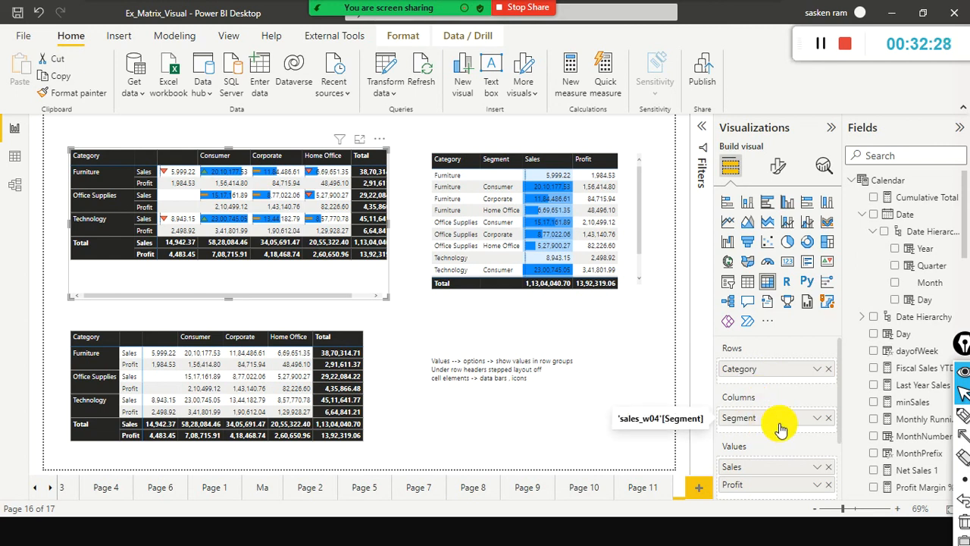
scroll(781, 429, down, 1)
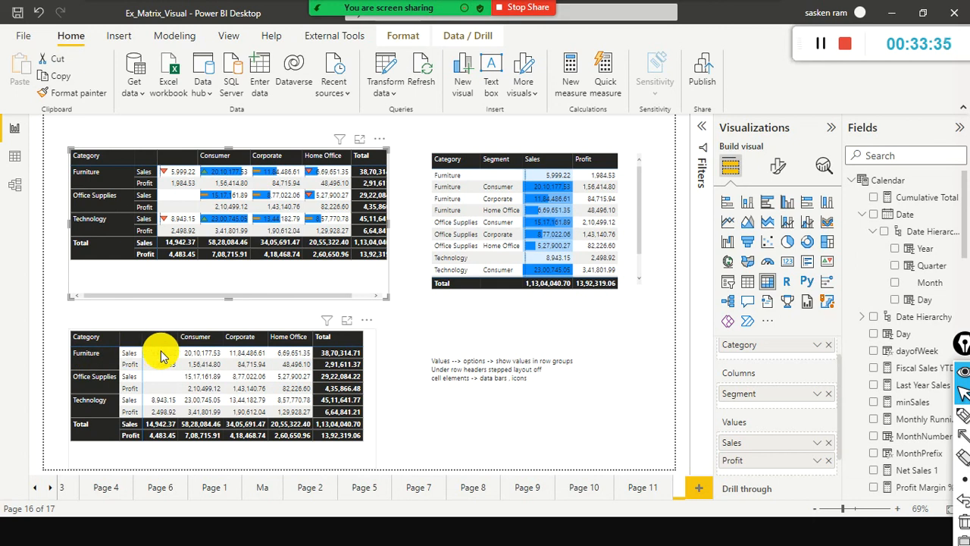
mouse_move(167, 362)
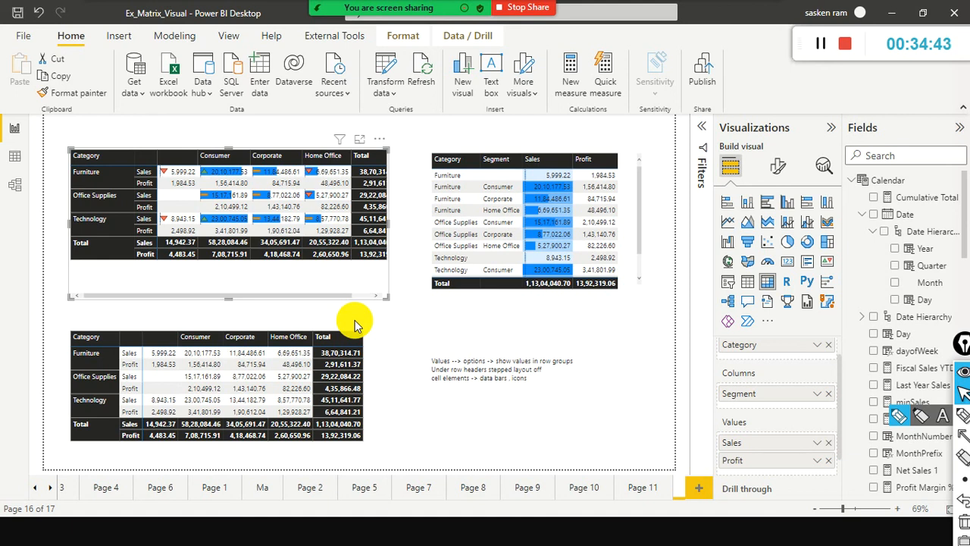
- Check Page 11 and add a new blank page to the report
click(640, 491)
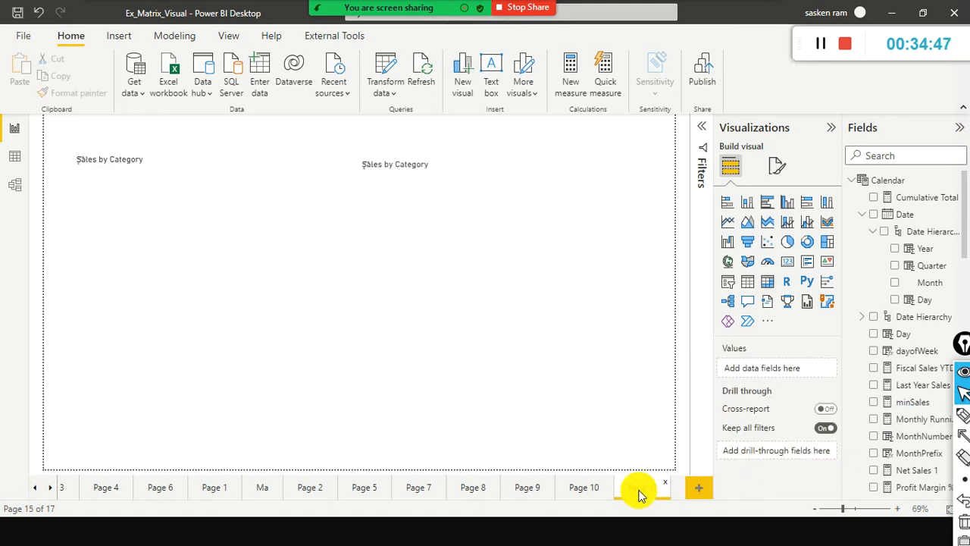
click(691, 492)
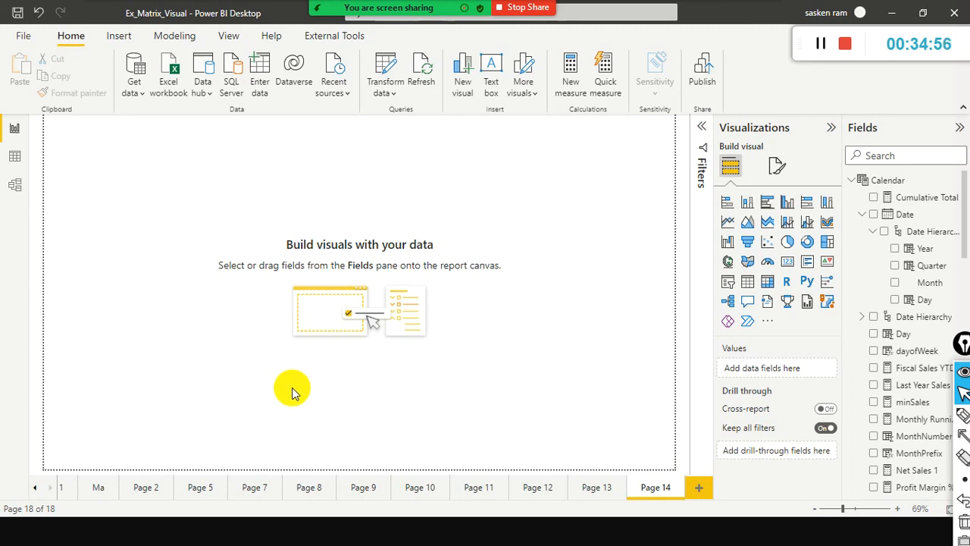
- Switch to the PowerPoint slide show and advance past the Matrix Visual slide to the one on when not to use pie or doughnut charts
key(alt+Tab)
key(alt+Tab)
key(alt+Tab)
key(alt+Tab)
key(alt+Tab)
key(alt+Tab)
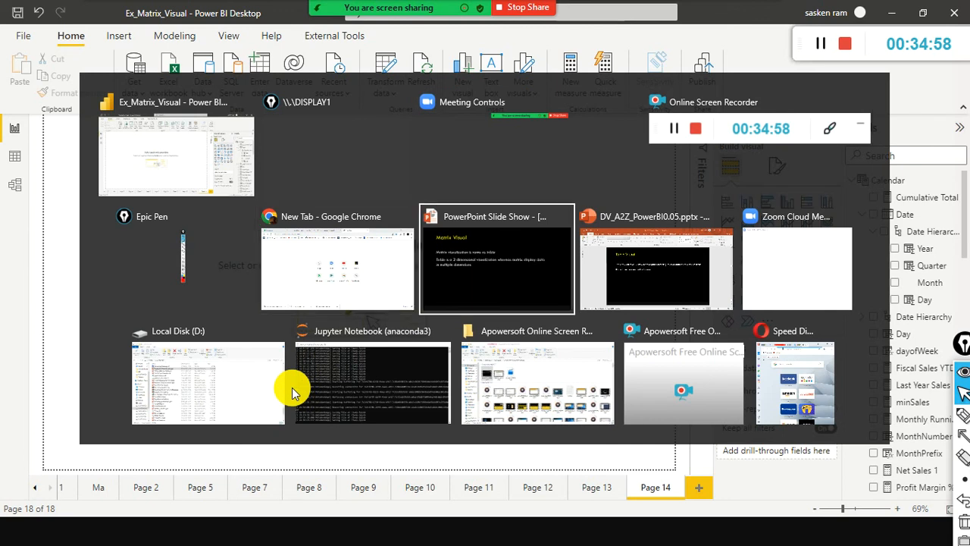
scroll(338, 359, down, 6)
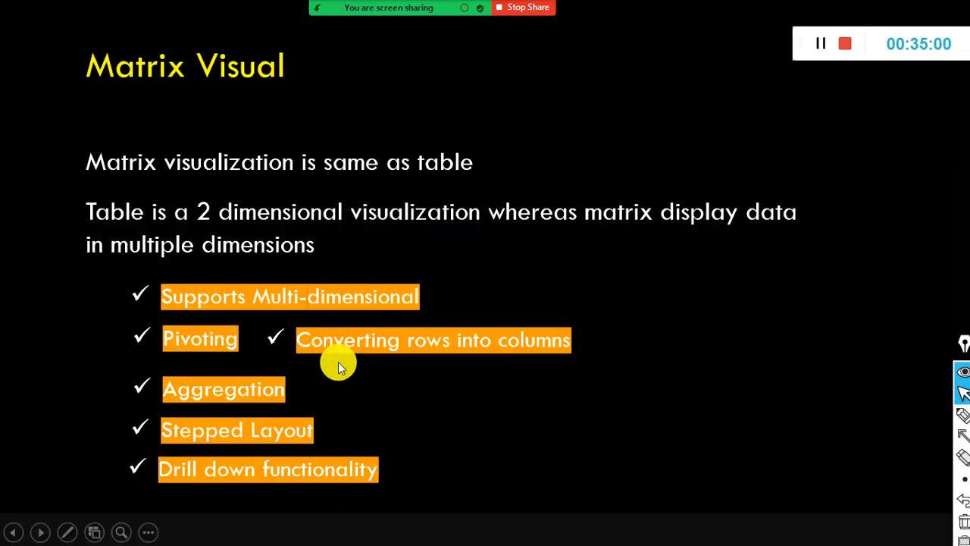
scroll(338, 361, down, 1)
scroll(790, 79, down, 1)
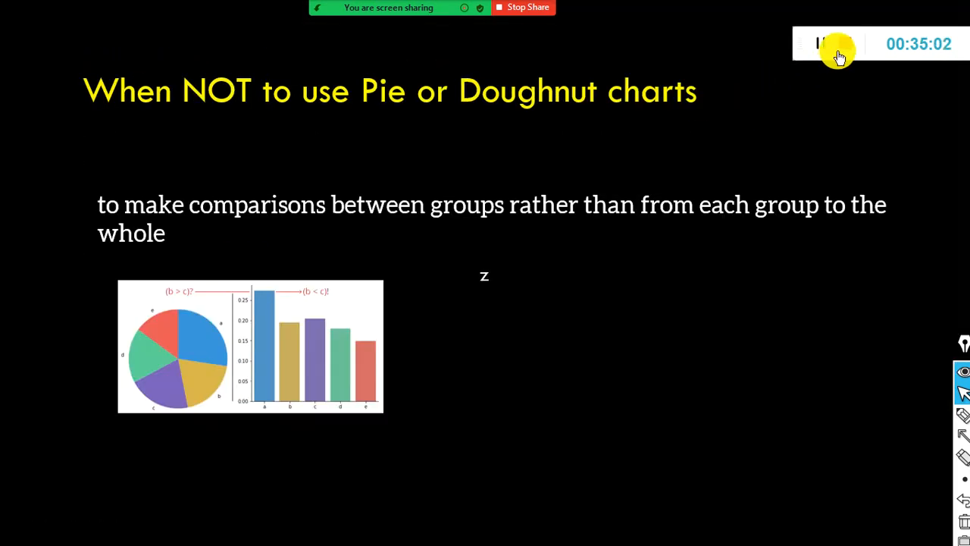